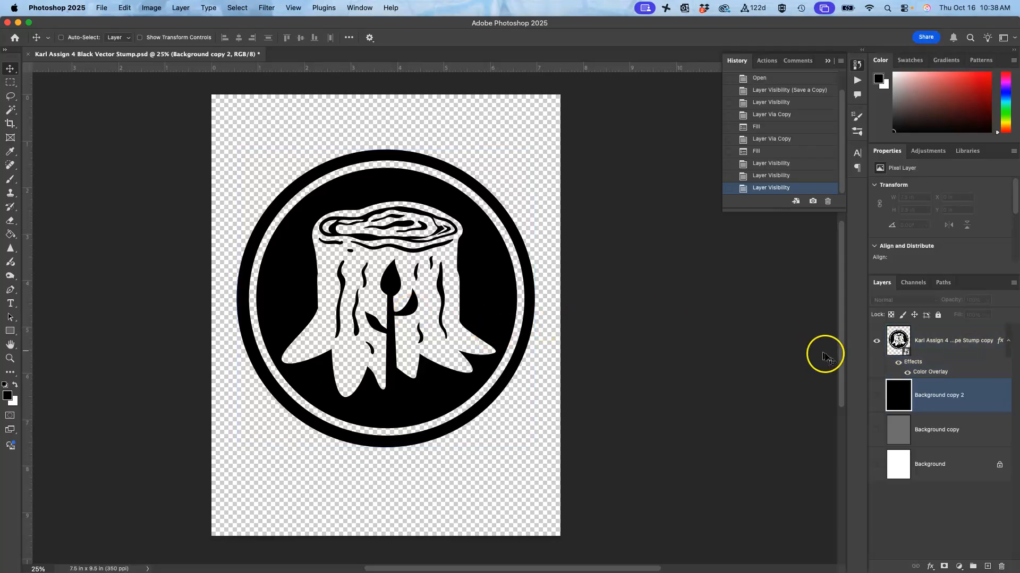
Step: Show the white Background, grey Background copy and black Background copy 2 layers one after another behind the stump artwork
click(876, 465)
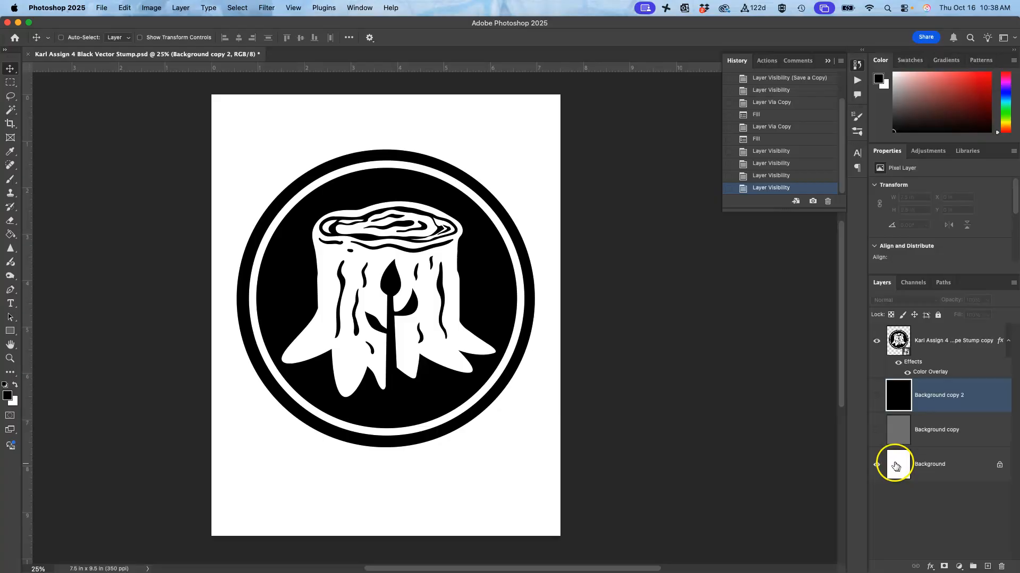
click(875, 431)
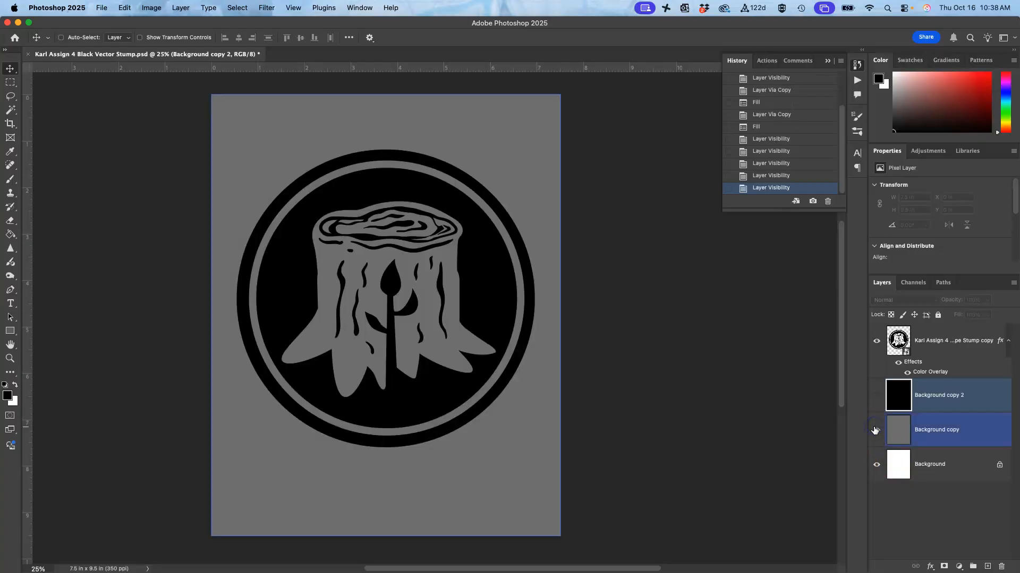
click(126, 8)
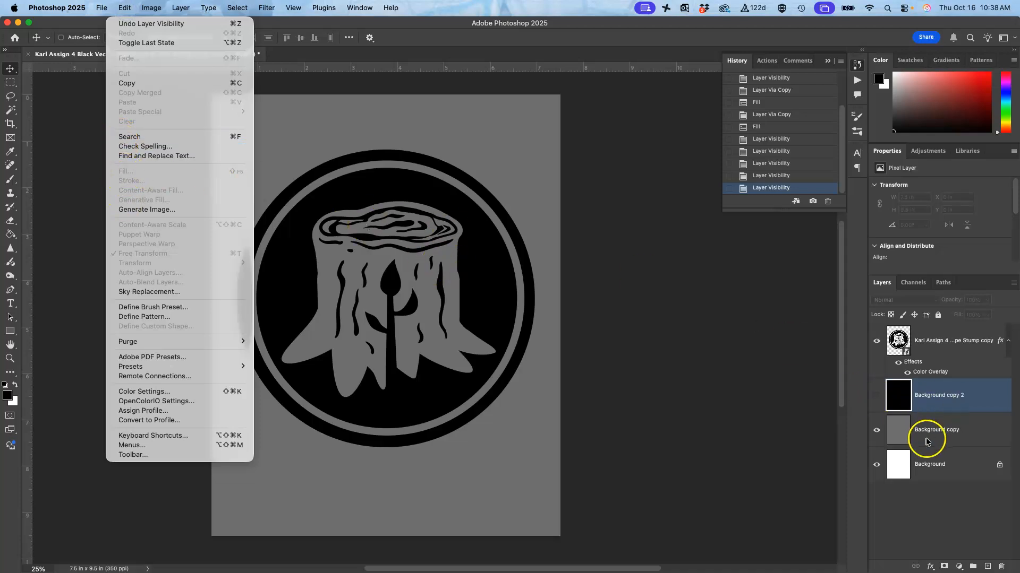
click(876, 396)
click(877, 397)
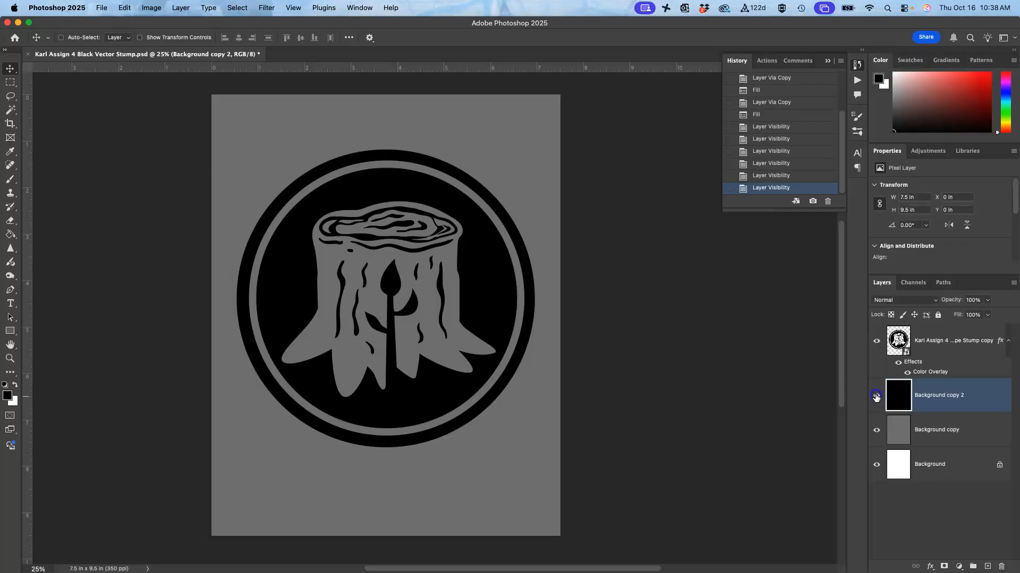
click(964, 396)
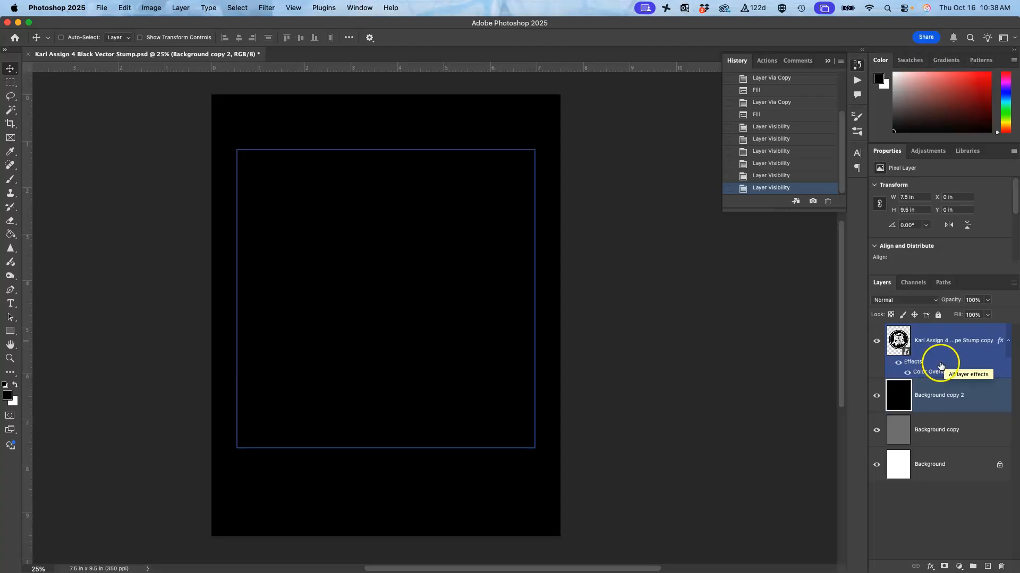
Step: Open the stump layer's Stroke effect settings and change the stroke color to white (ffffff)
double_click(967, 357)
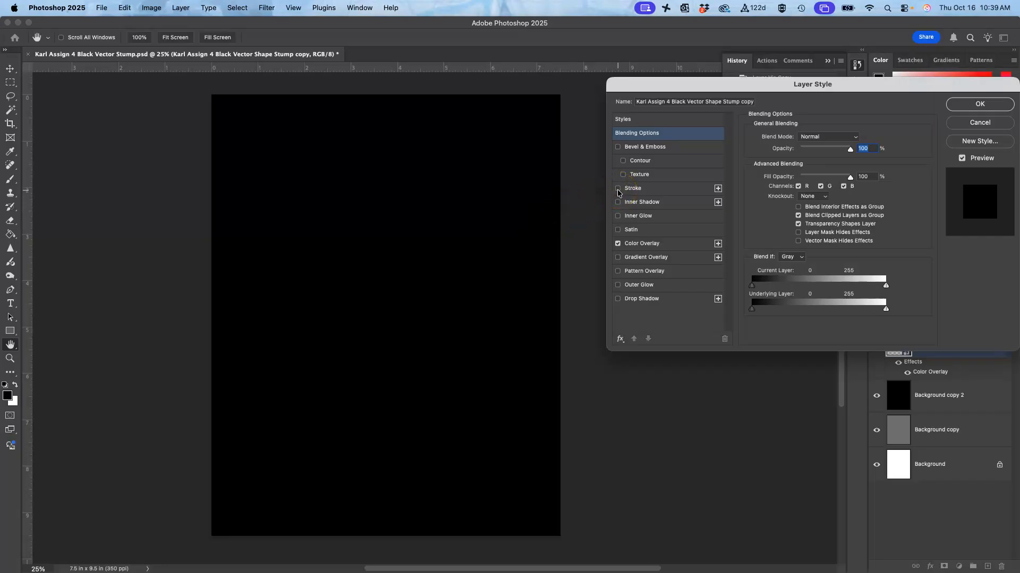
click(653, 186)
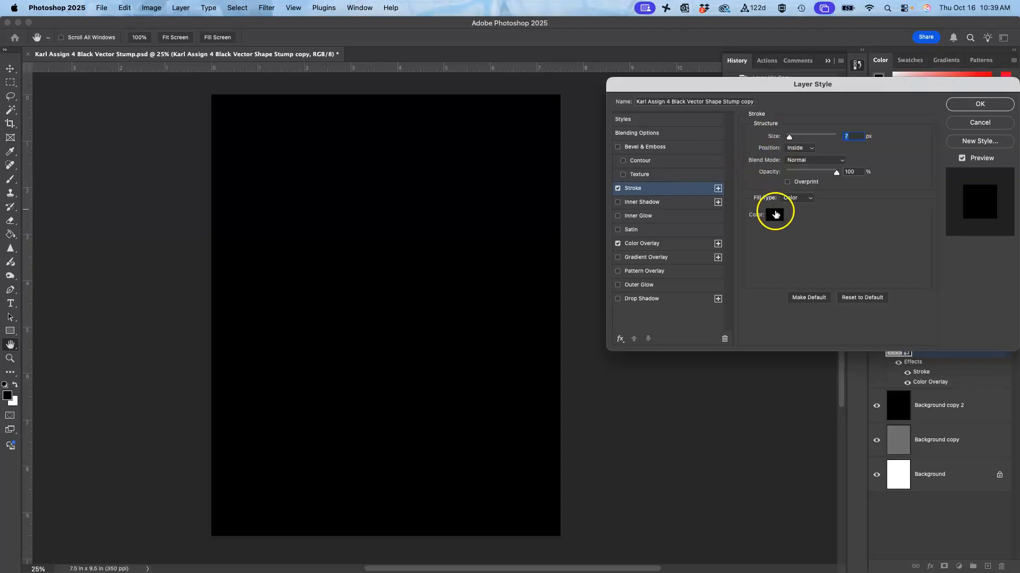
click(783, 212)
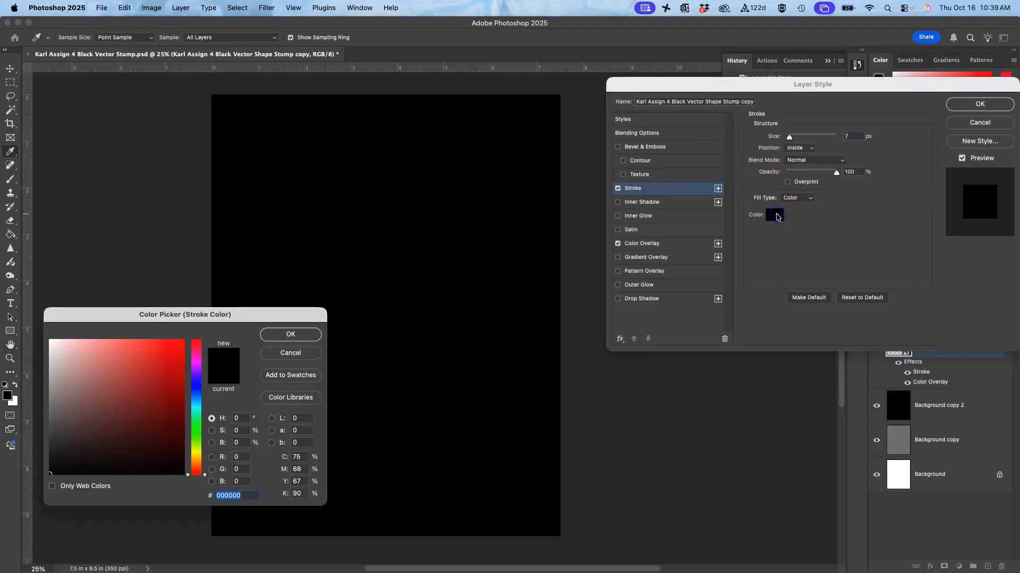
drag(78, 368, 48, 338)
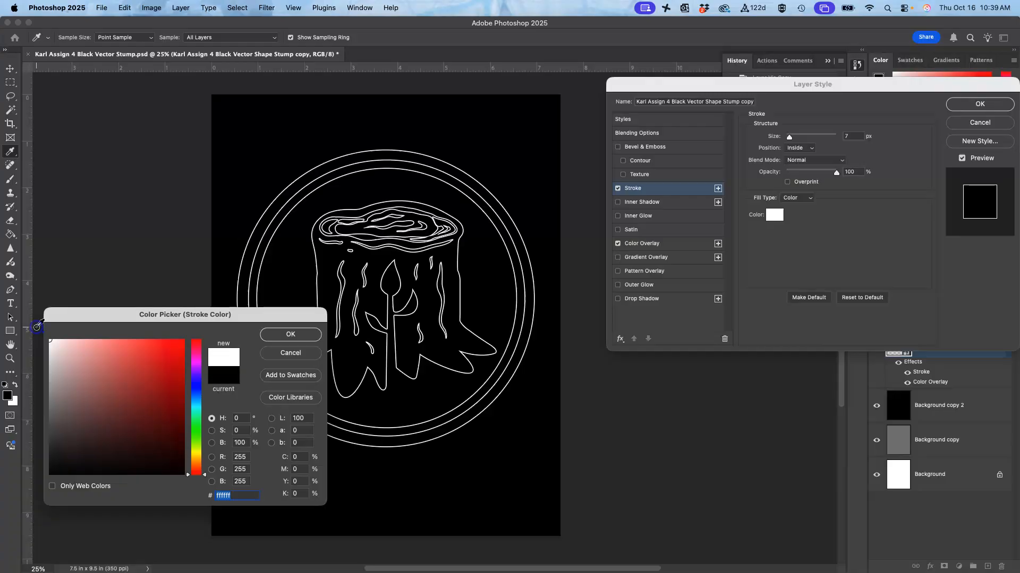
click(289, 333)
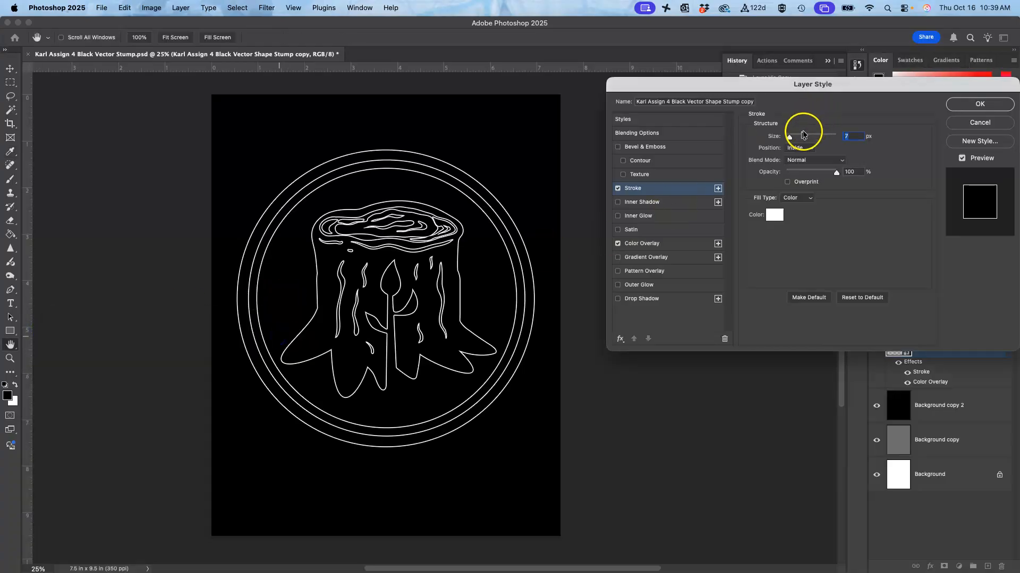
Step: Try the inside stroke at 250 px, reduce it to about 98 px, and apply the layer style
drag(789, 139, 842, 142)
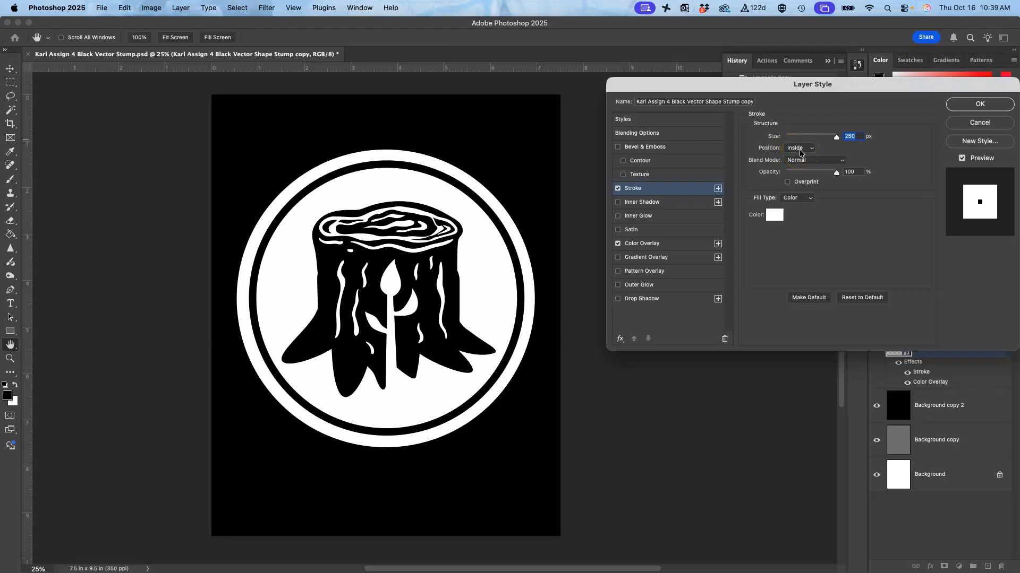
mouse_move(836, 136)
mouse_down()
mouse_move(786, 136)
mouse_move(846, 146)
mouse_move(794, 137)
mouse_move(843, 135)
mouse_move(808, 134)
mouse_up()
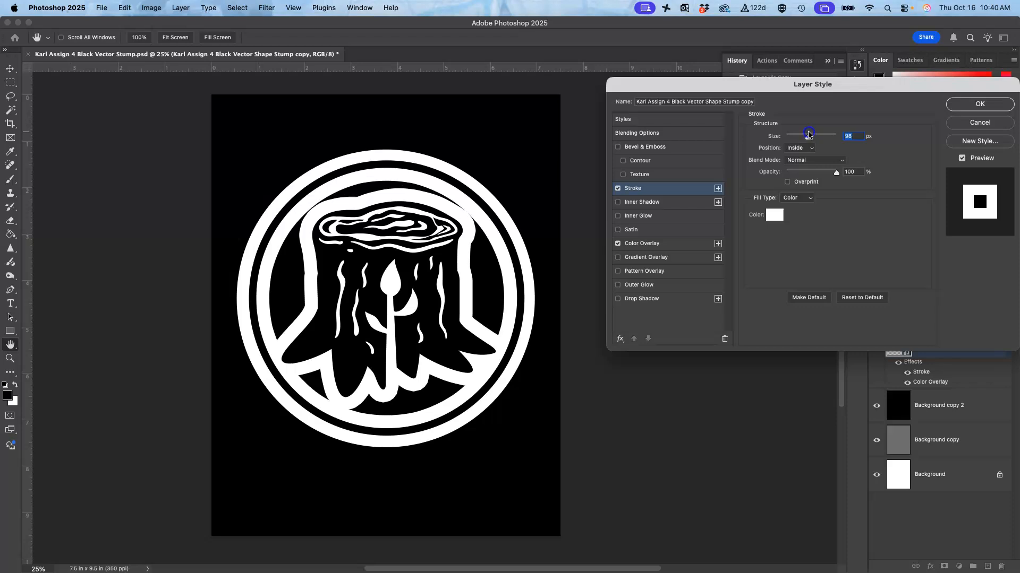
click(877, 406)
click(982, 104)
Step: Preview the thick inside stroke against the grey and white backgrounds, and show the black background again
click(877, 407)
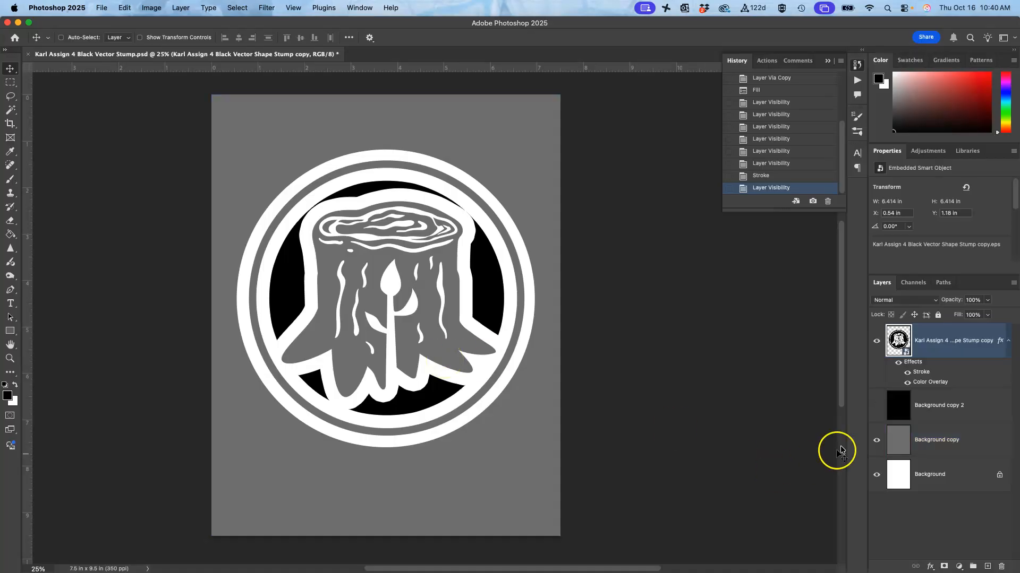
click(877, 441)
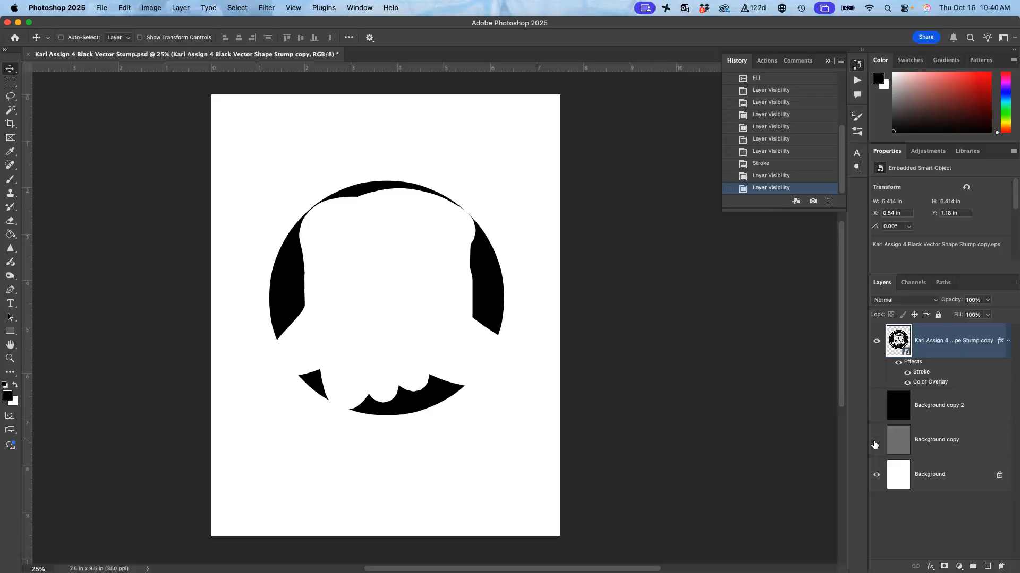
click(876, 441)
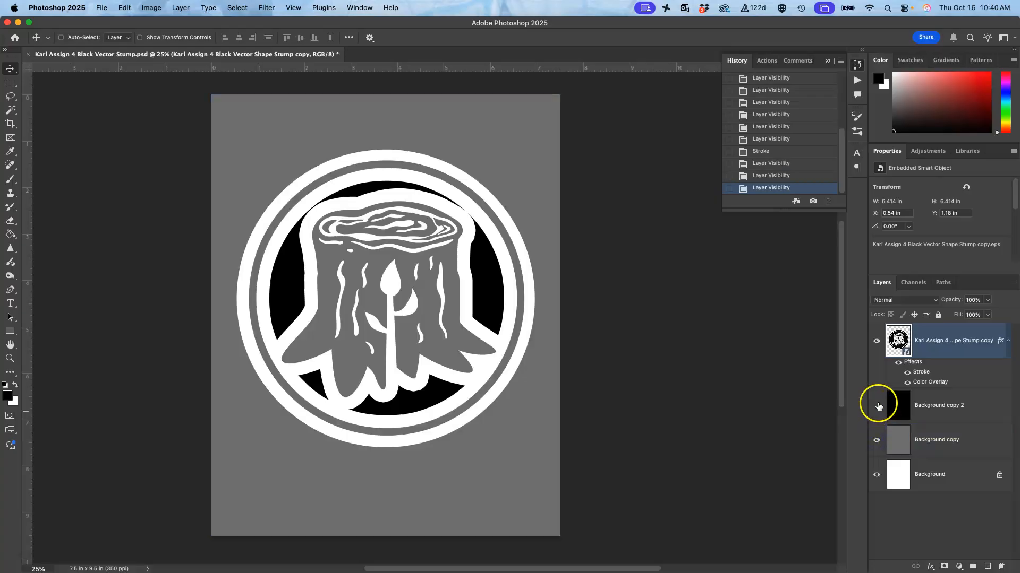
click(877, 406)
Step: Change the stump layer's stroke position to Center, reduce its size to 27 px, and apply the style
click(902, 341)
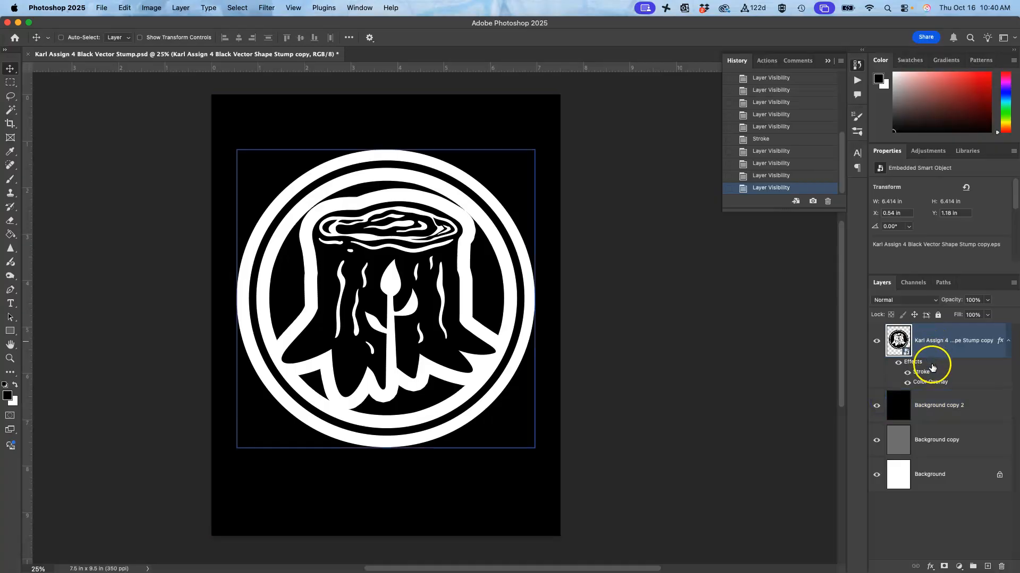
click(924, 374)
click(924, 373)
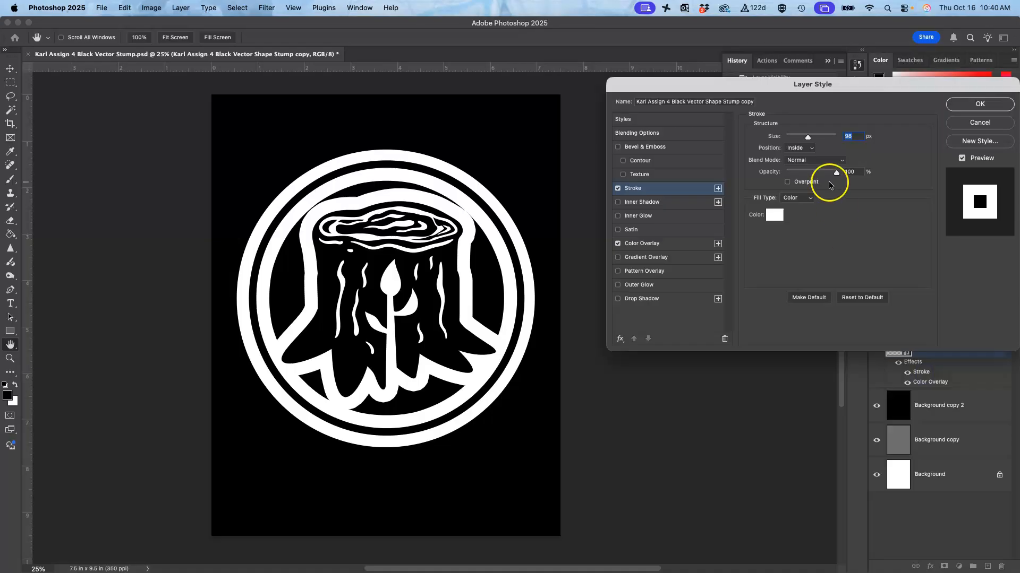
click(804, 150)
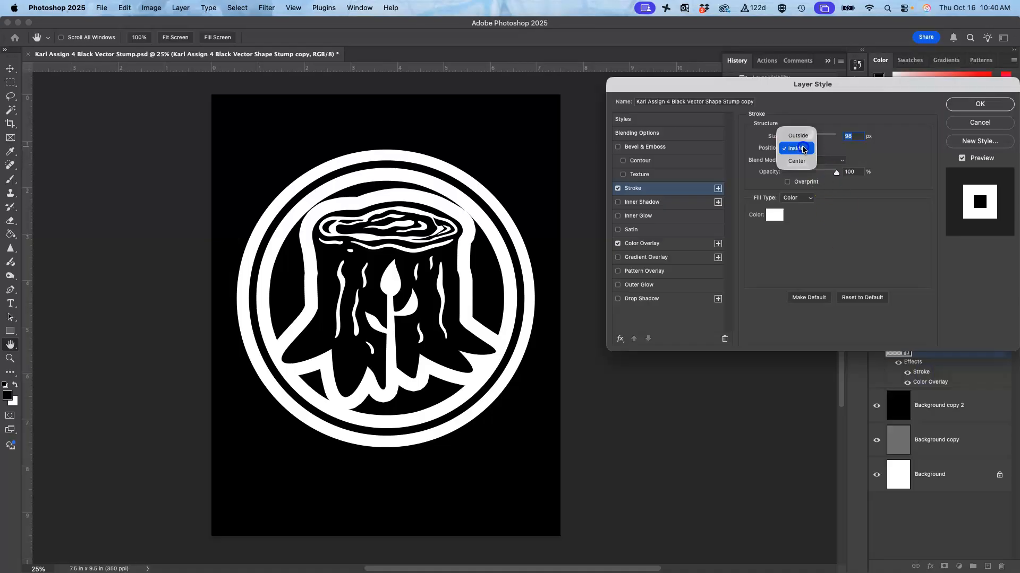
click(796, 161)
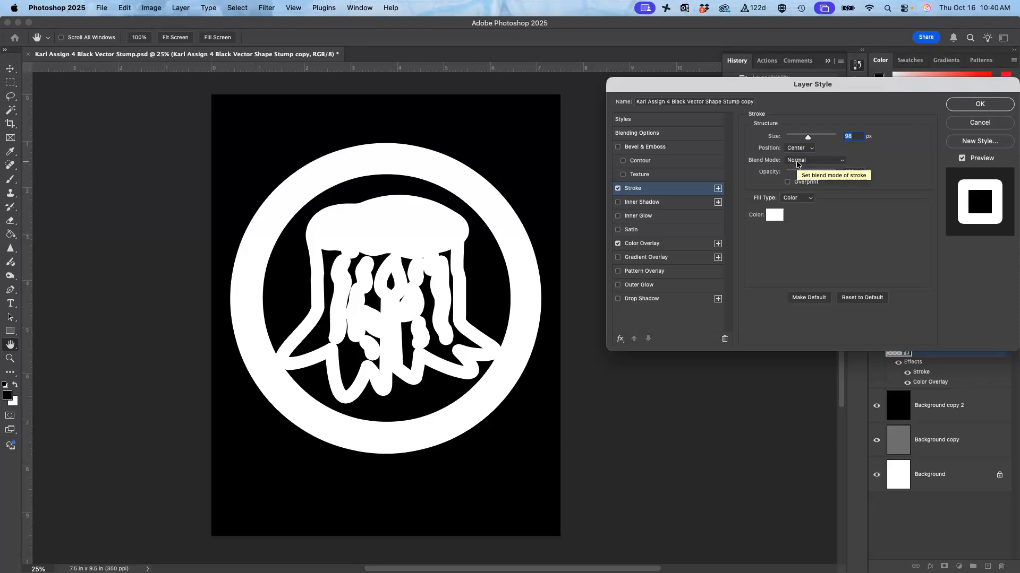
drag(807, 137, 795, 140)
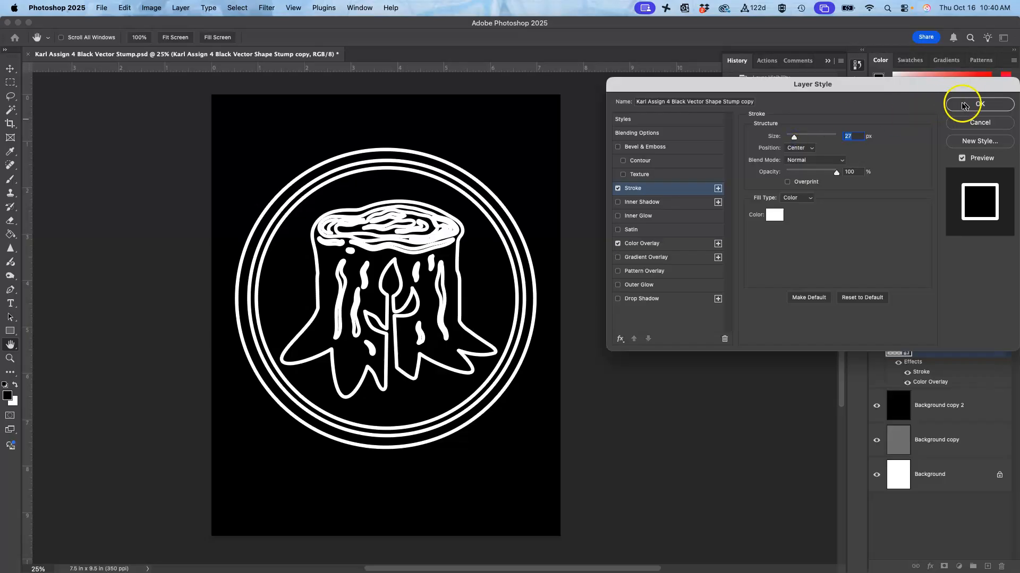
click(980, 104)
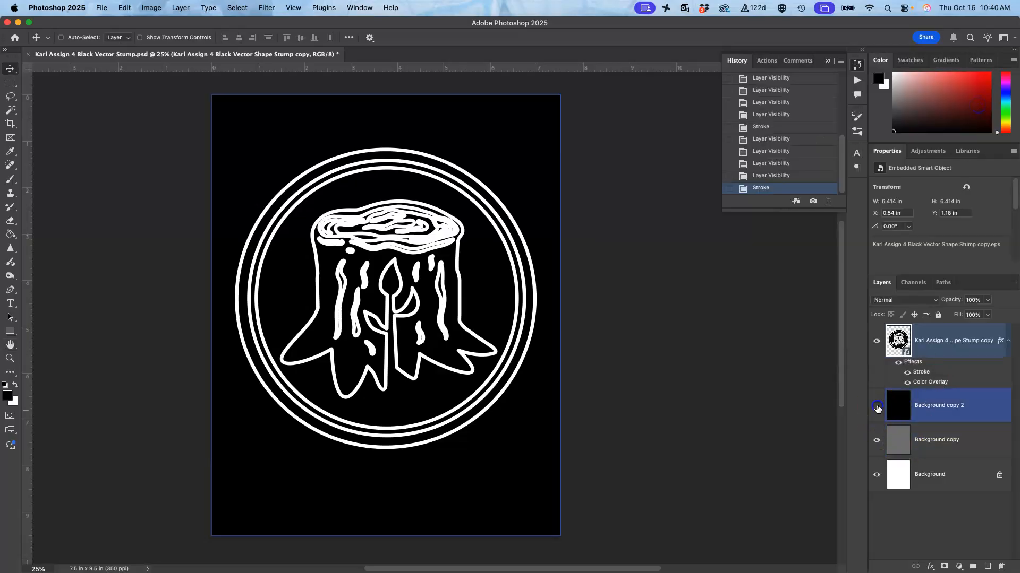
Step: Check the centered stroke against the grey and white backgrounds by toggling Background copy 2 and Background copy
click(876, 414)
click(875, 440)
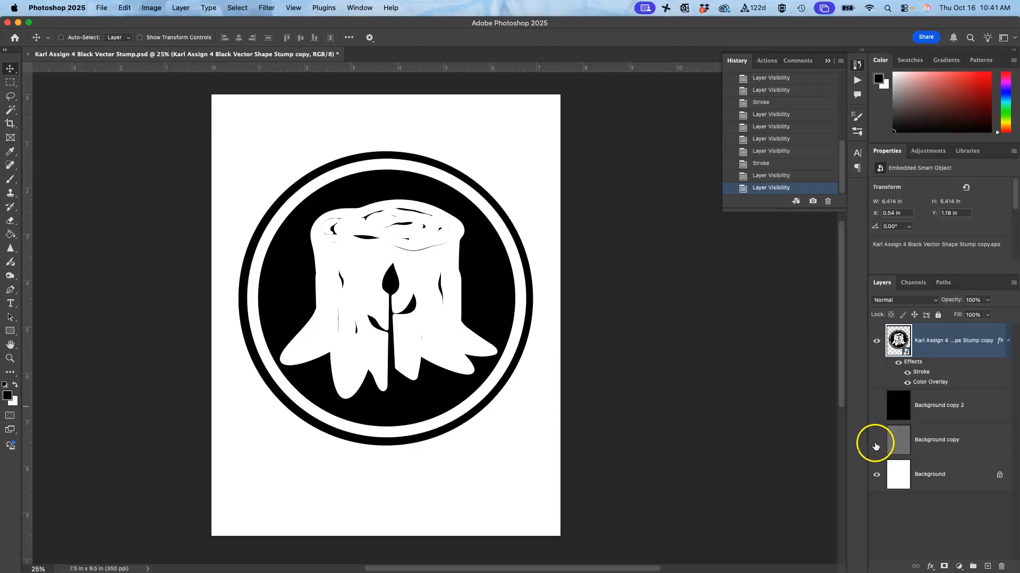
click(876, 440)
click(876, 408)
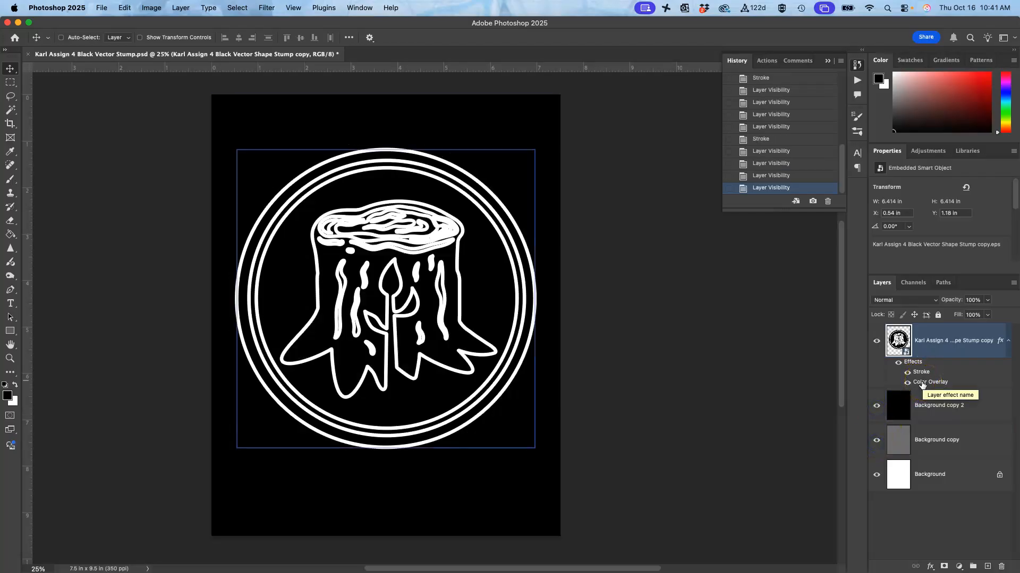
Step: Reopen the stump layer's Stroke effect, set its position to Outside, and keep the stroke color white (ffffff)
click(921, 384)
double_click(921, 372)
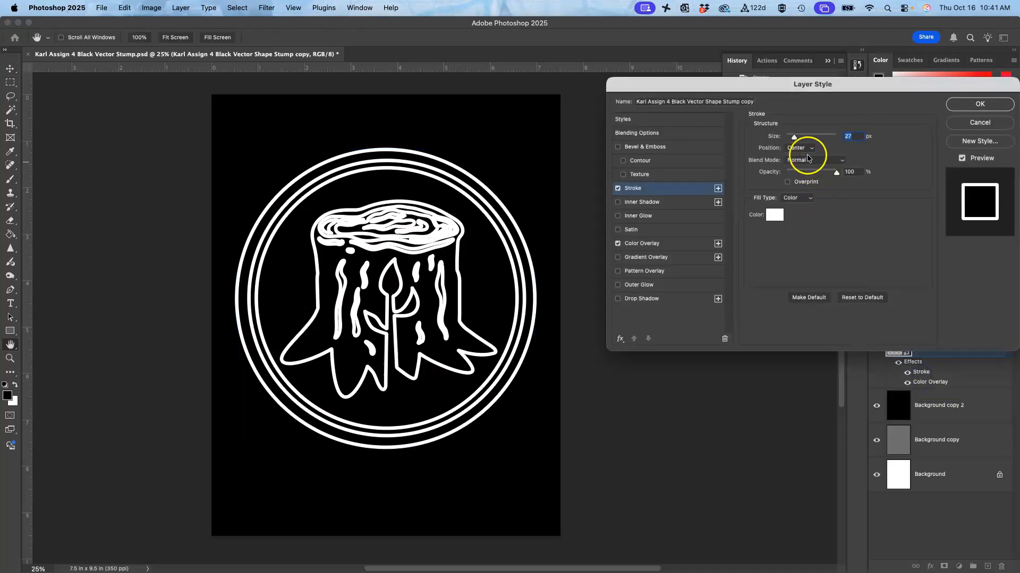
click(798, 147)
click(797, 132)
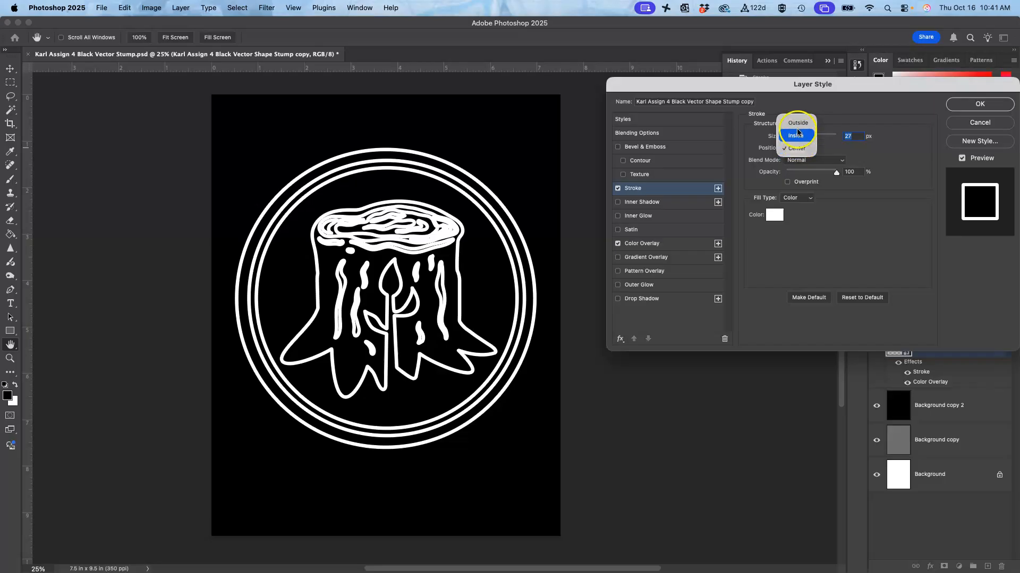
click(796, 125)
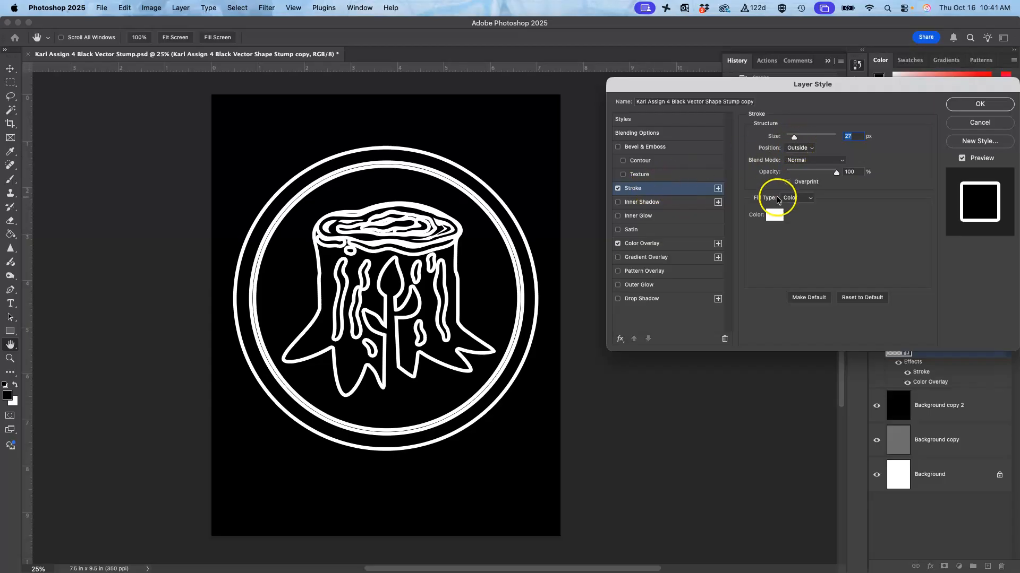
click(774, 215)
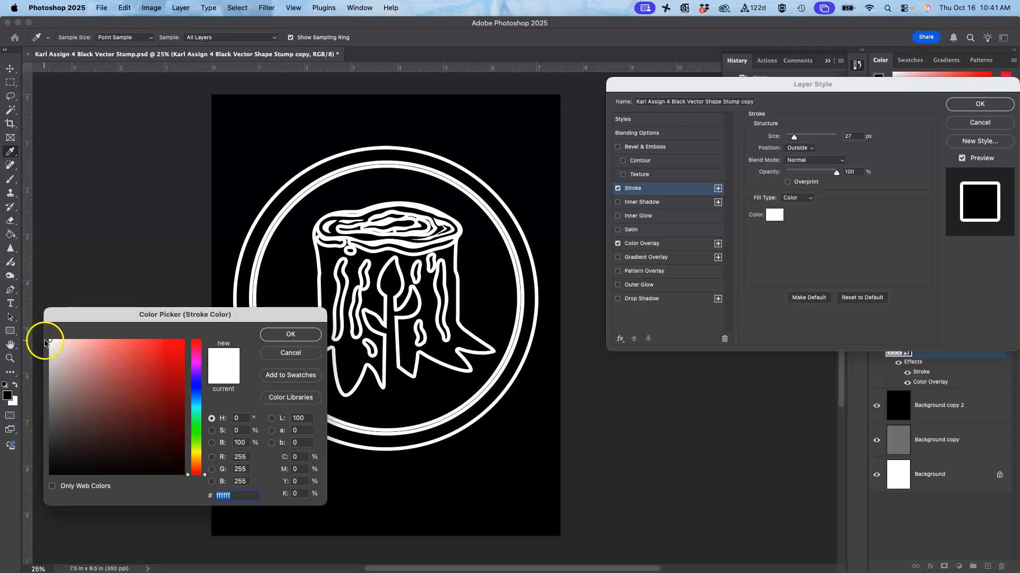
click(298, 339)
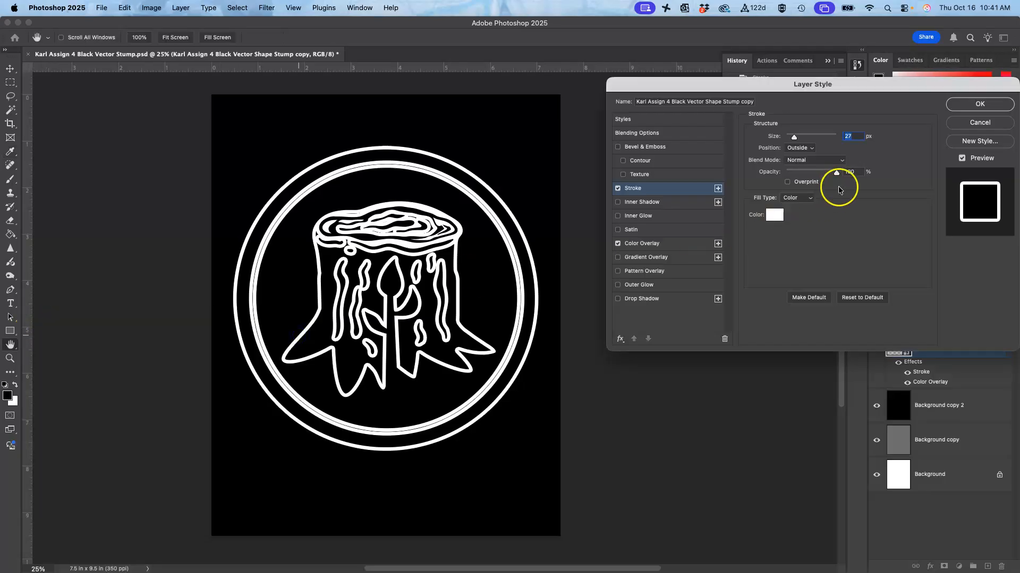
click(807, 149)
click(806, 149)
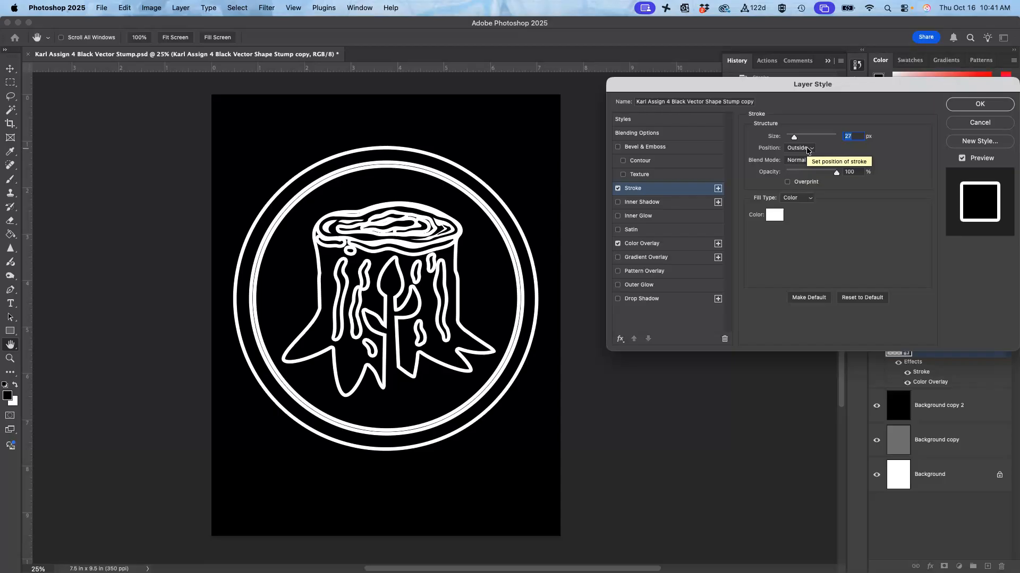
Step: Try the outside stroke at 1 px, set its size to 24 px, and apply the layer style
drag(794, 138, 780, 143)
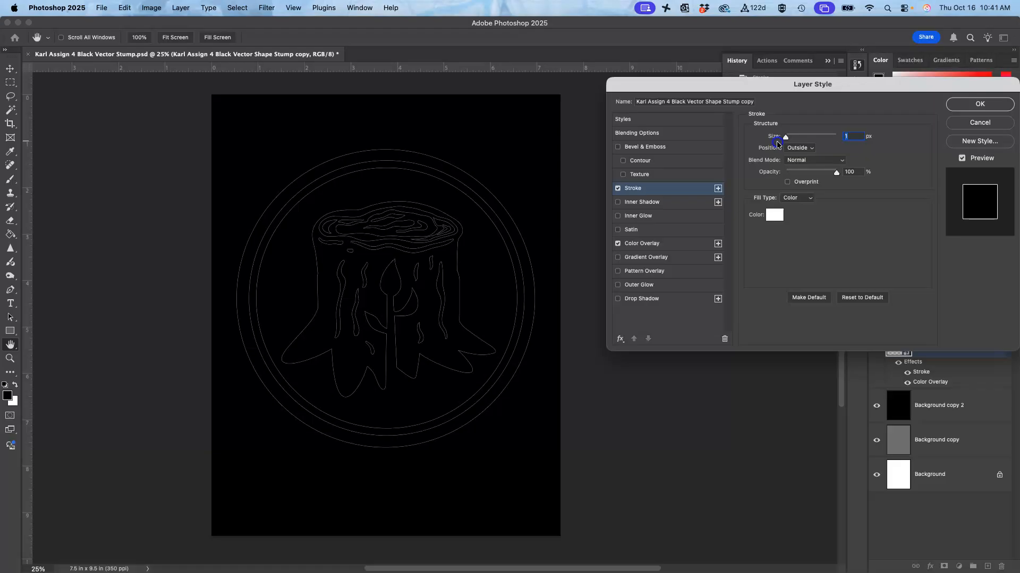
drag(782, 143, 793, 139)
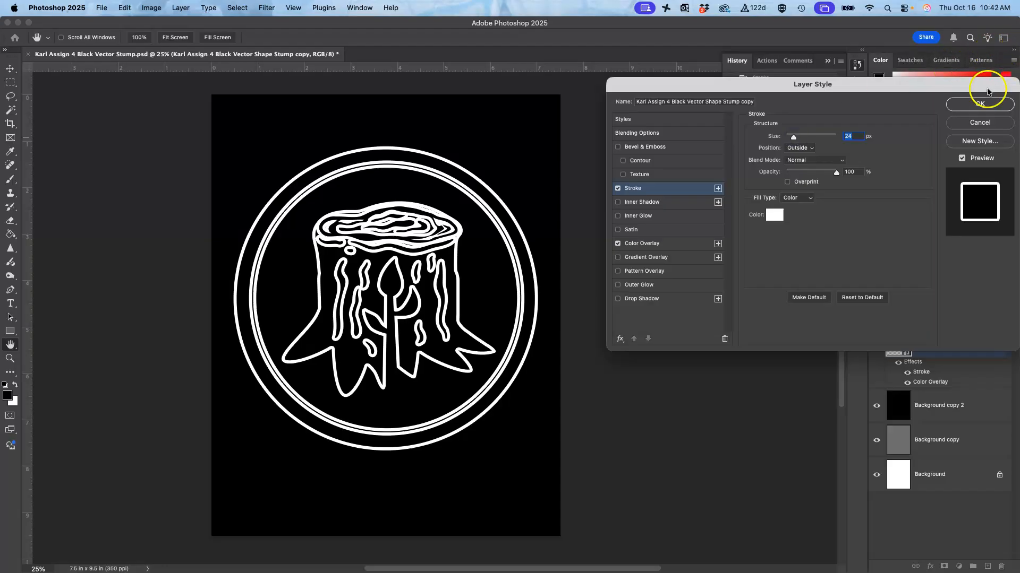
click(980, 104)
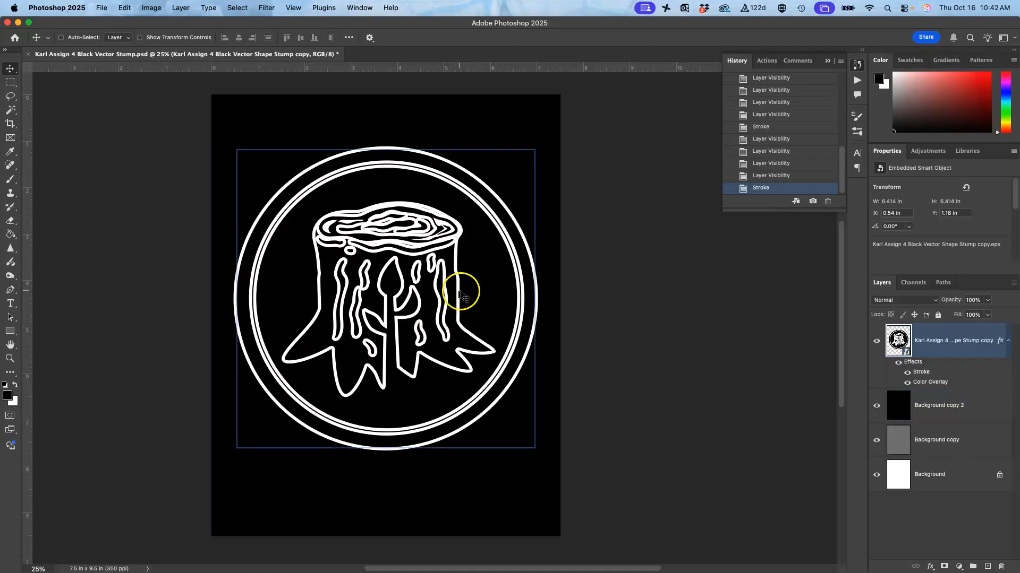
Step: Hide the black Background copy 2 and grey Background copy layers to view the outside-stroked artwork on white
click(876, 407)
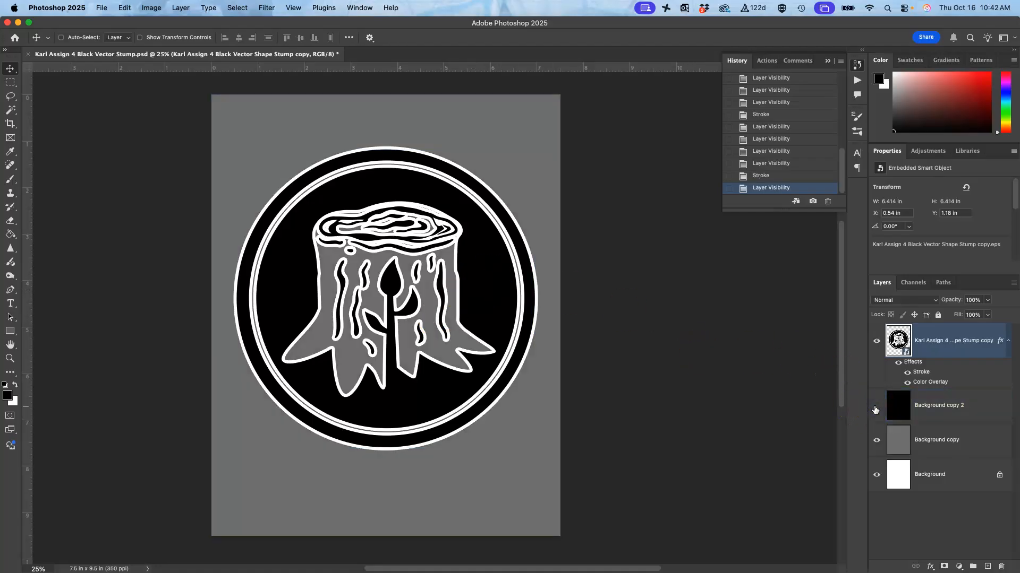
click(876, 440)
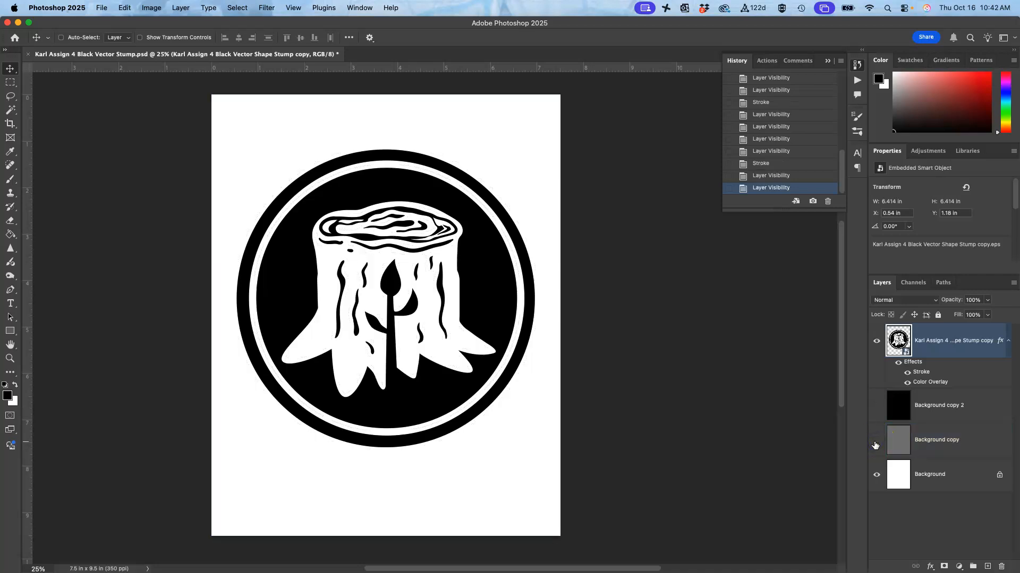
Step: Show the grey Background copy layer, reduce the stump layer's outside stroke to 1 px, and disable its Stroke effect
click(875, 444)
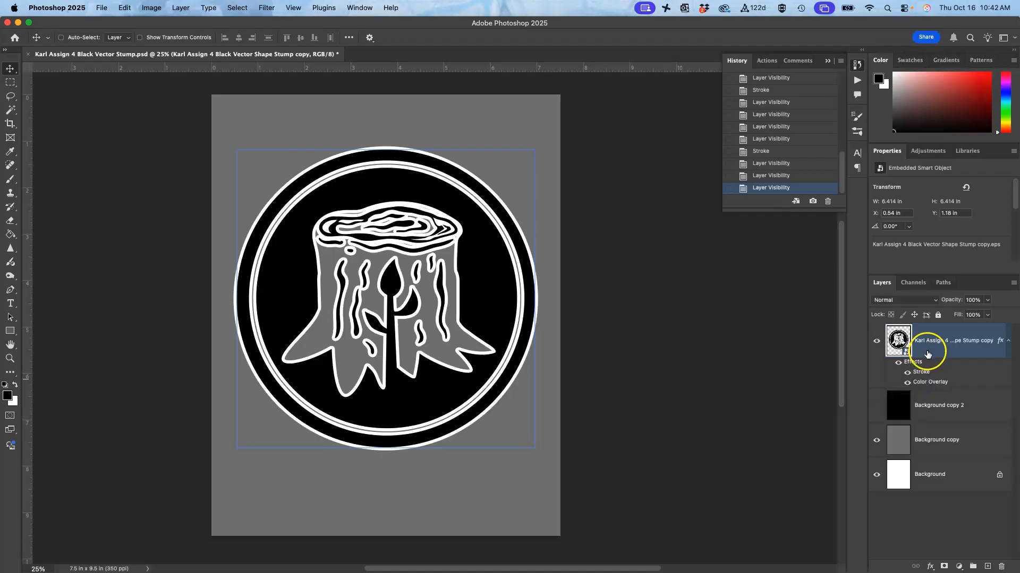
double_click(920, 372)
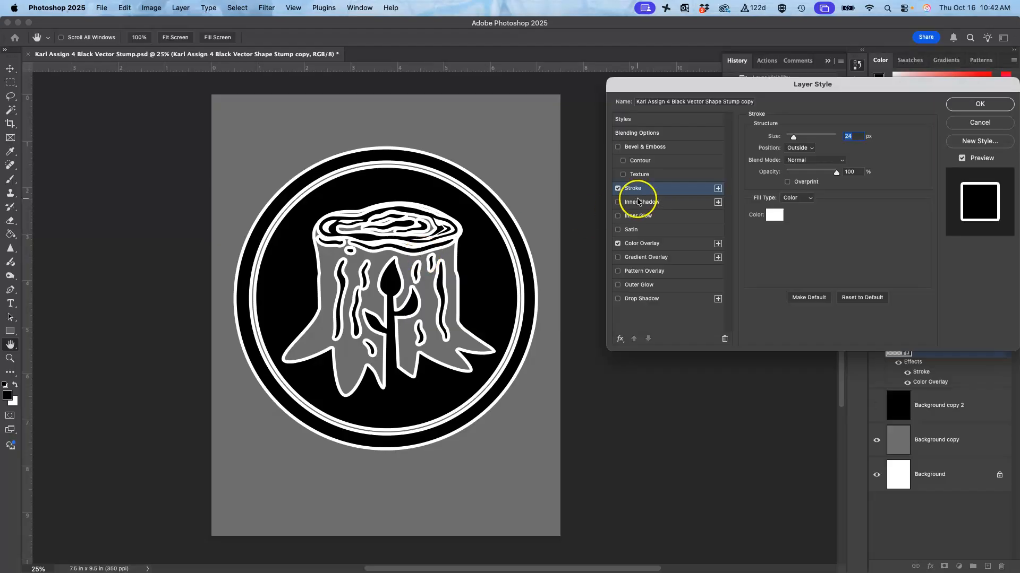
drag(796, 139, 787, 139)
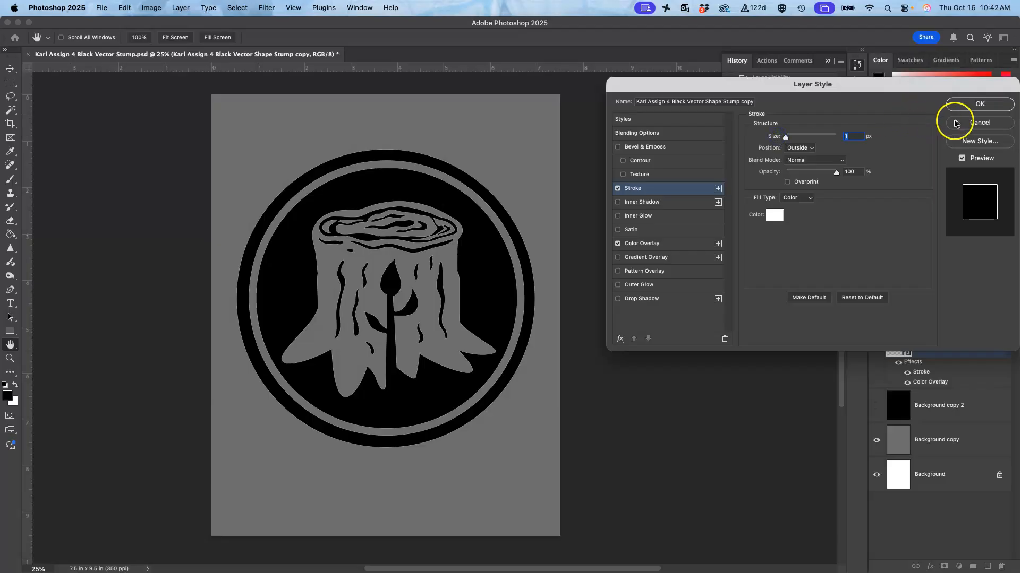
click(969, 106)
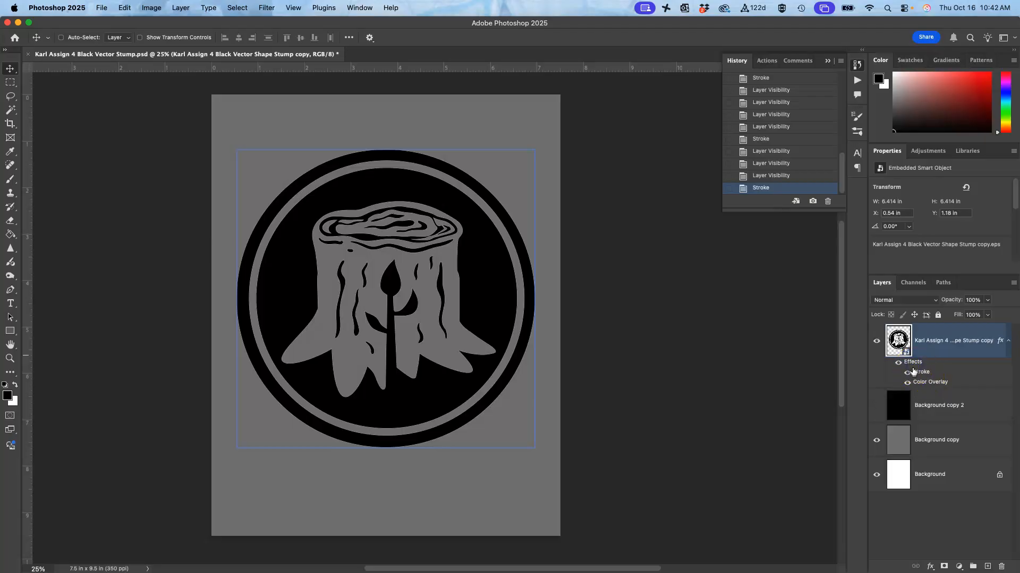
click(908, 374)
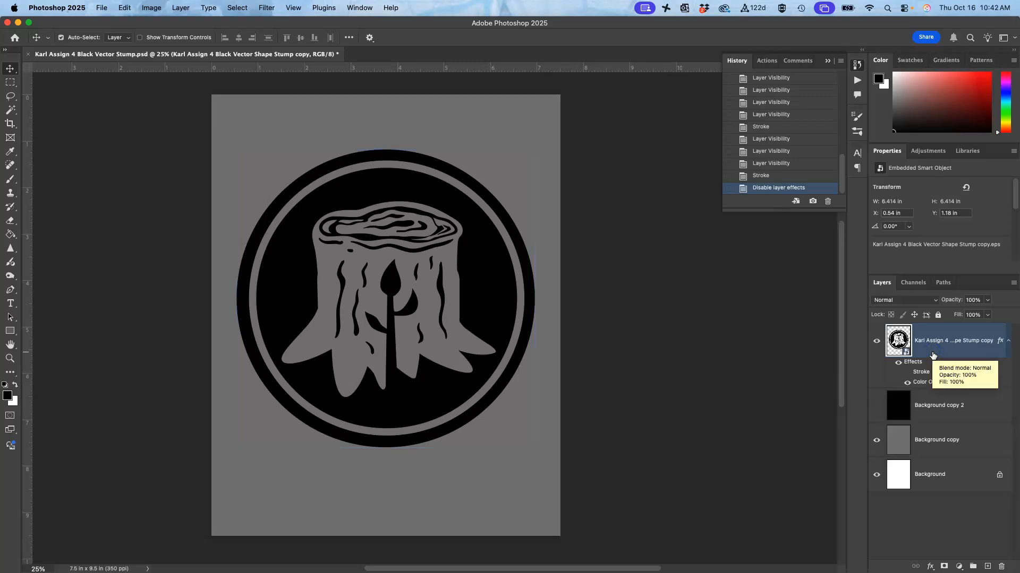
Step: Duplicate the stump layer, then make the lower stump layer active and ready for a Magic Wand selection
key(super+j)
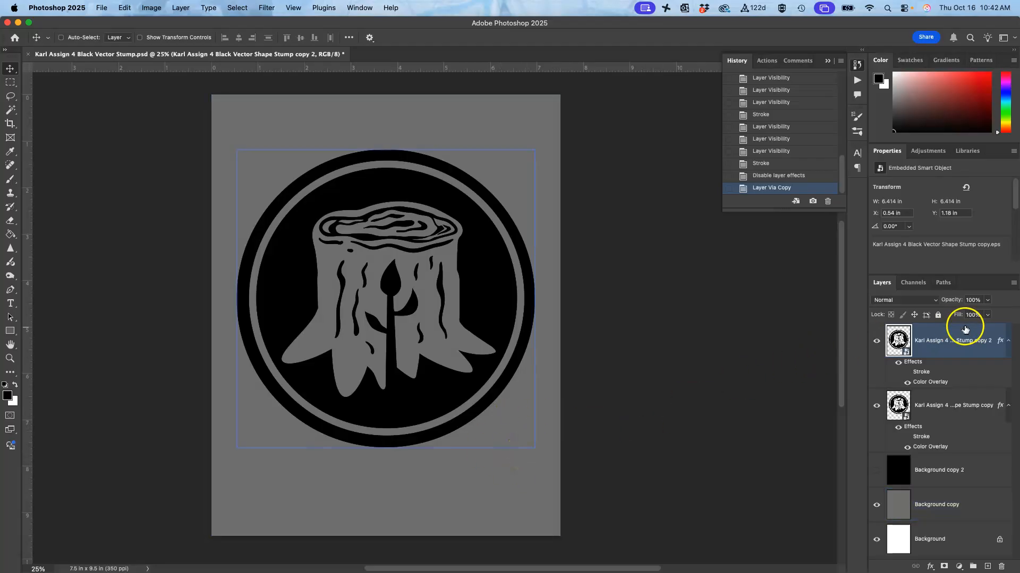
shift+click(939, 398)
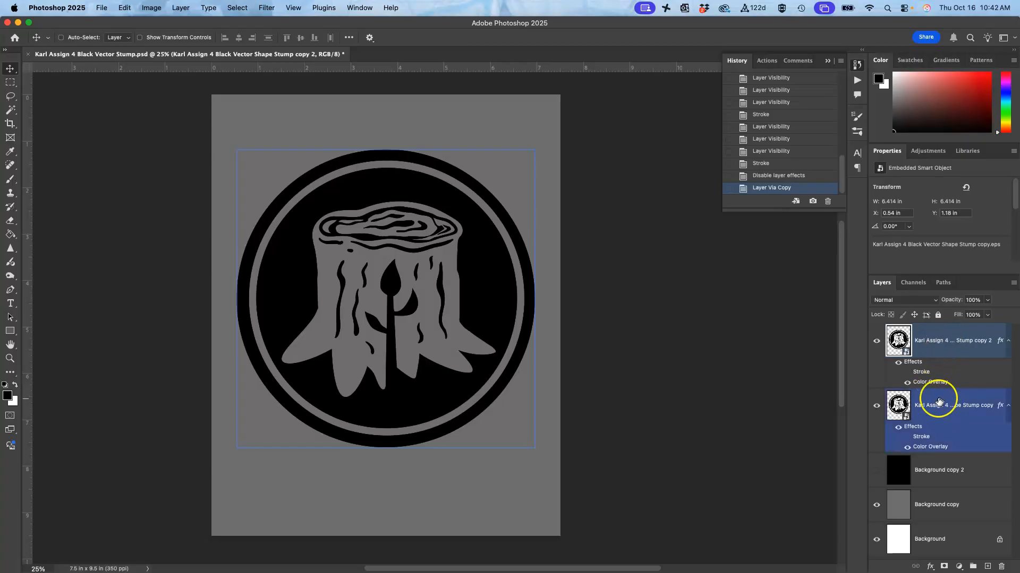
click(936, 399)
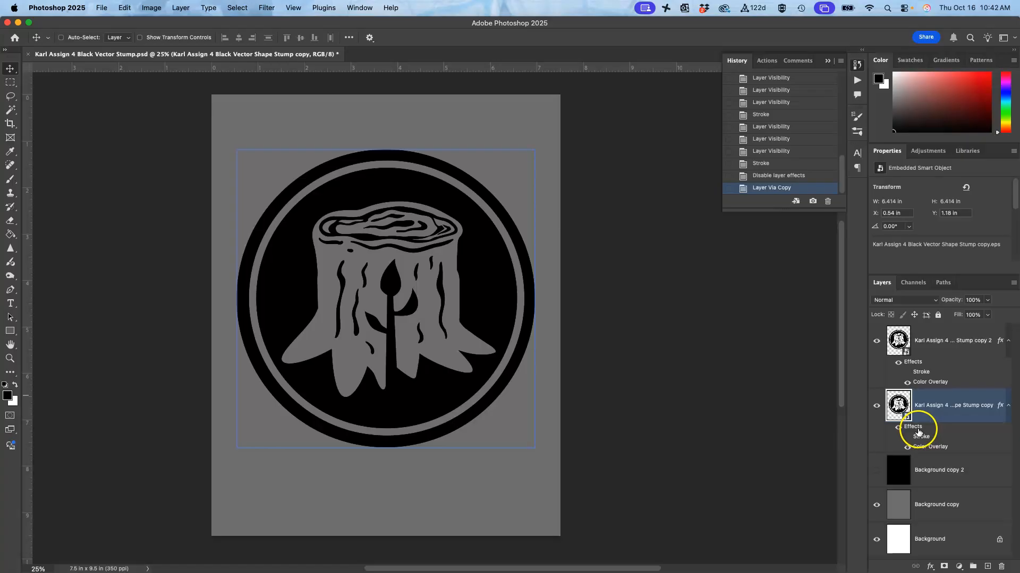
double_click(948, 421)
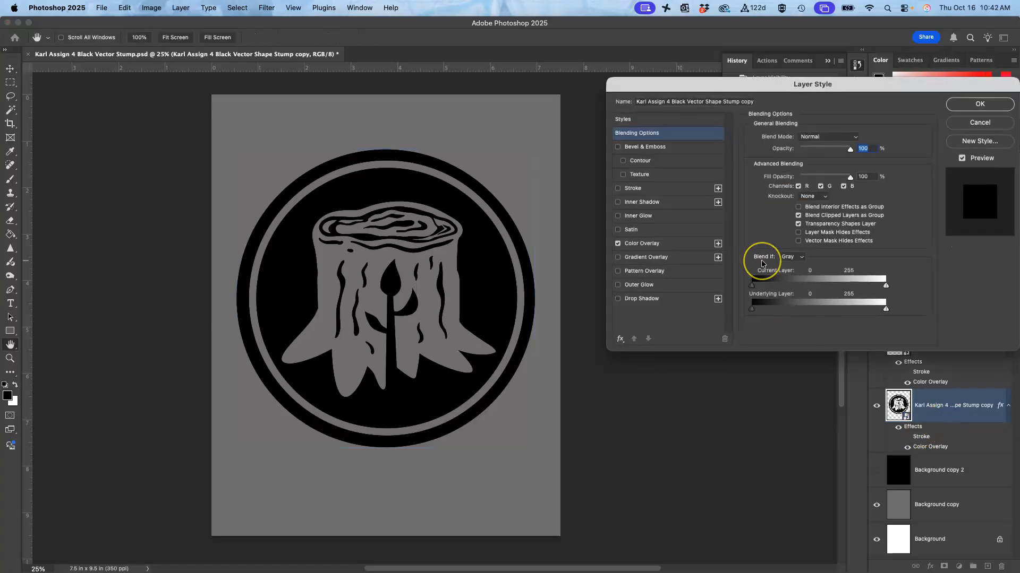
click(978, 107)
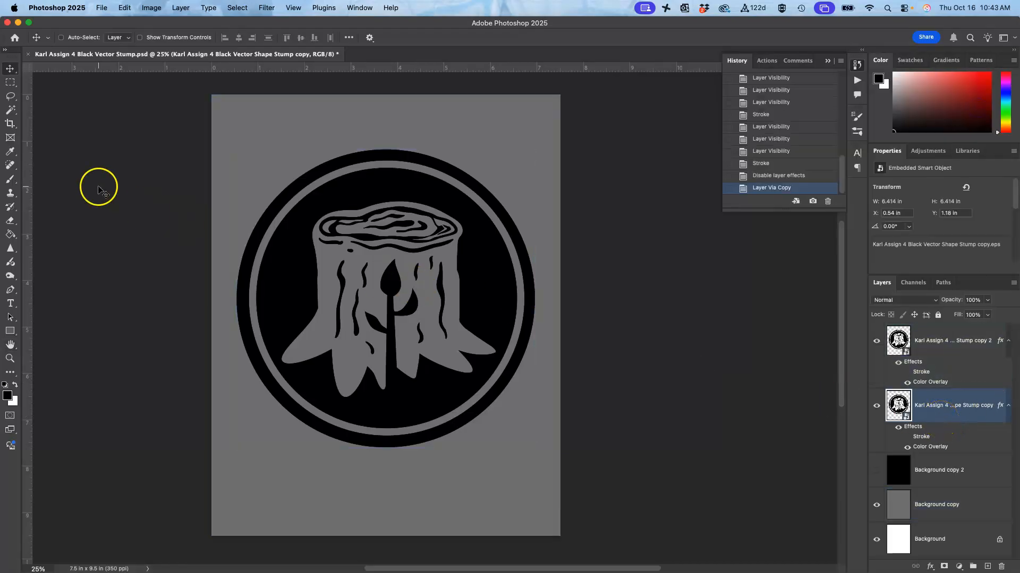
click(11, 111)
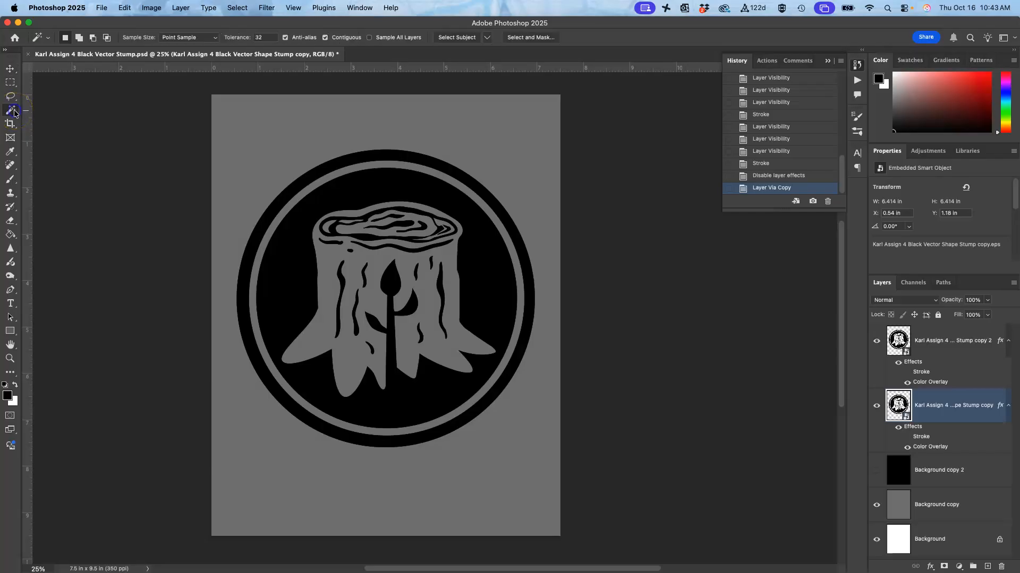
click(325, 38)
click(304, 130)
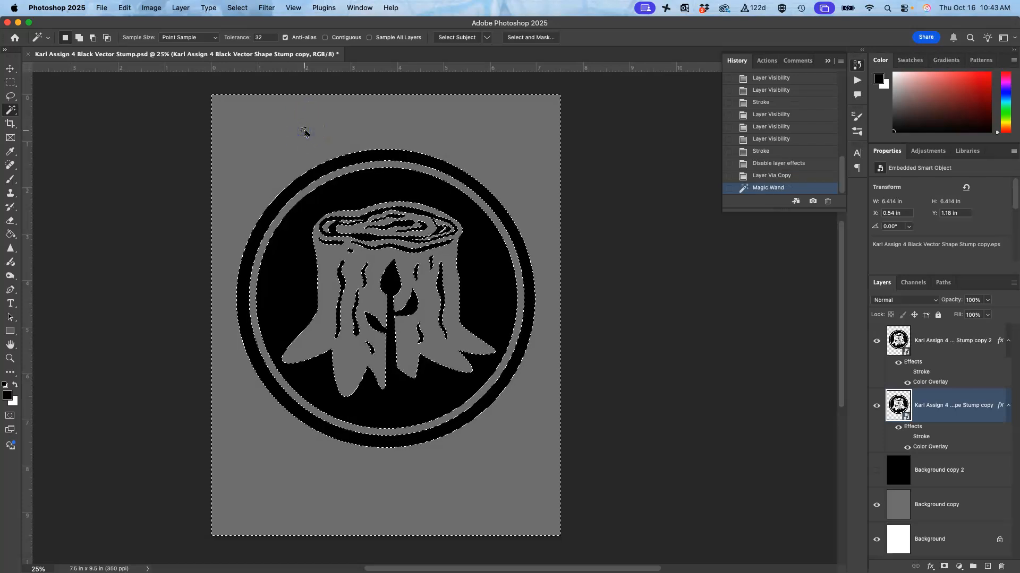
click(325, 37)
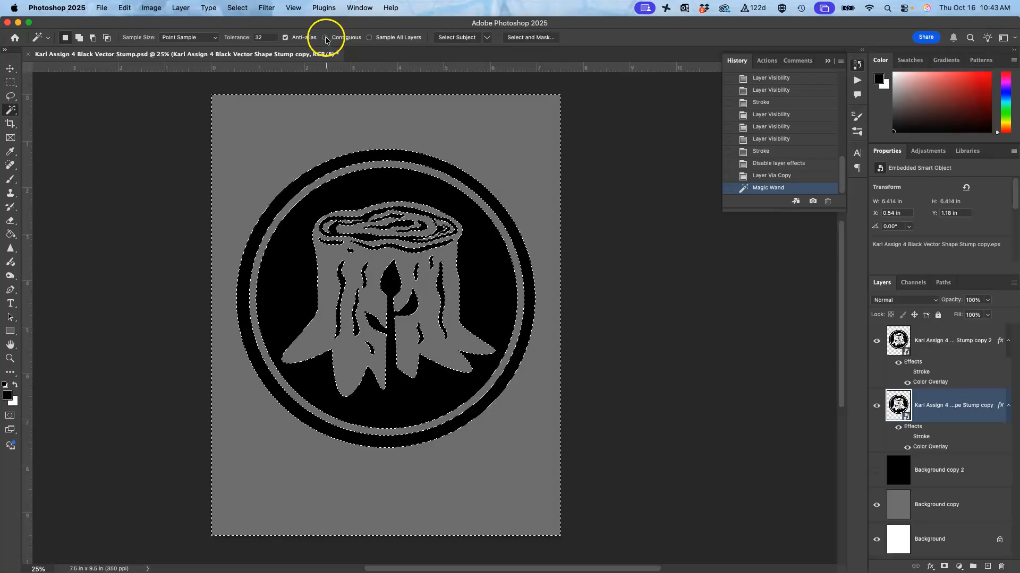
key(super+d)
Step: Select the area outside the logo's outer ring with a contiguous Magic Wand and add a new layer between the two stump layers
click(272, 130)
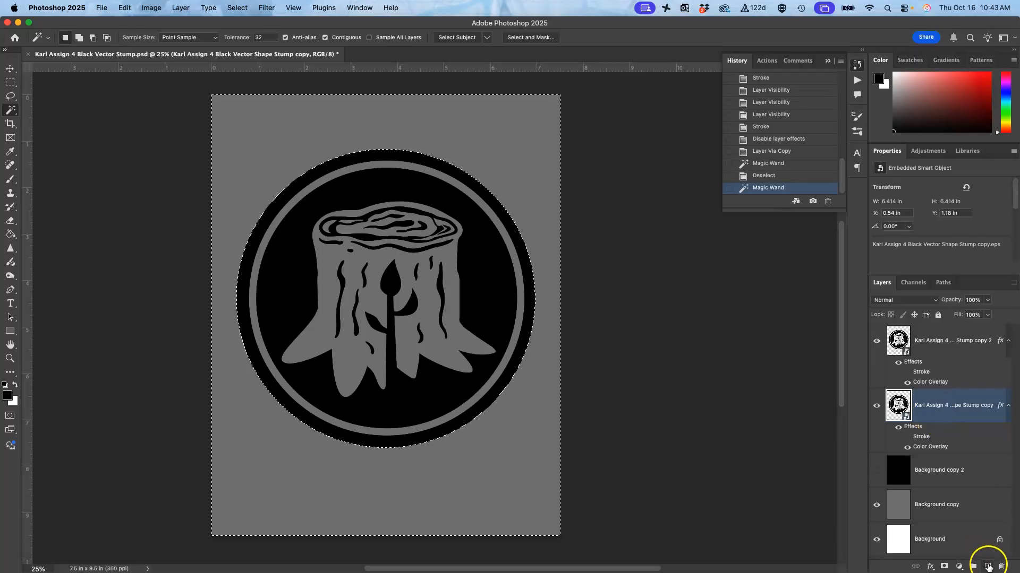
click(987, 567)
click(874, 505)
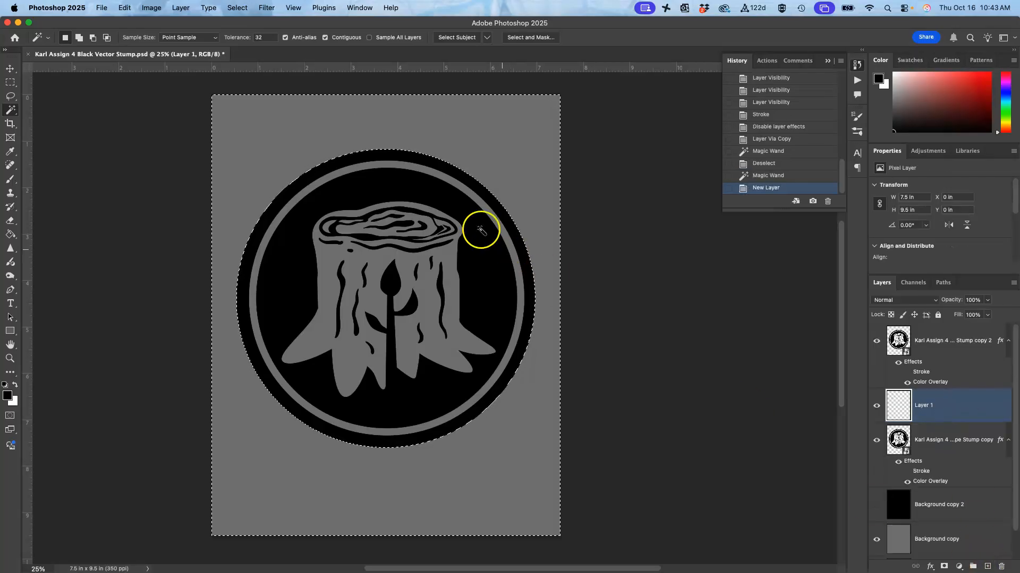
Step: Invert the selection to the logo circle and fill it with white on Layer 1
click(236, 7)
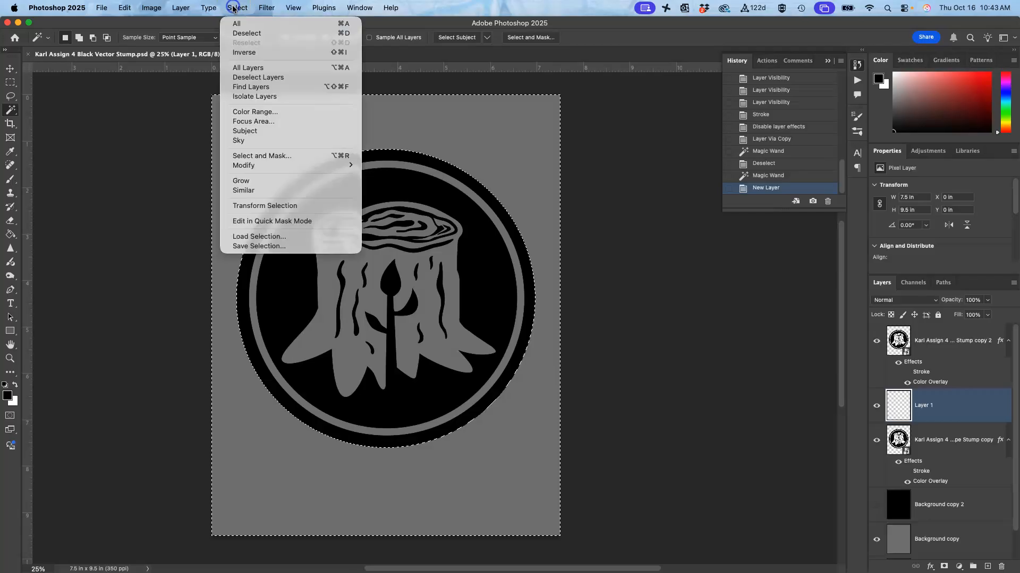
click(243, 52)
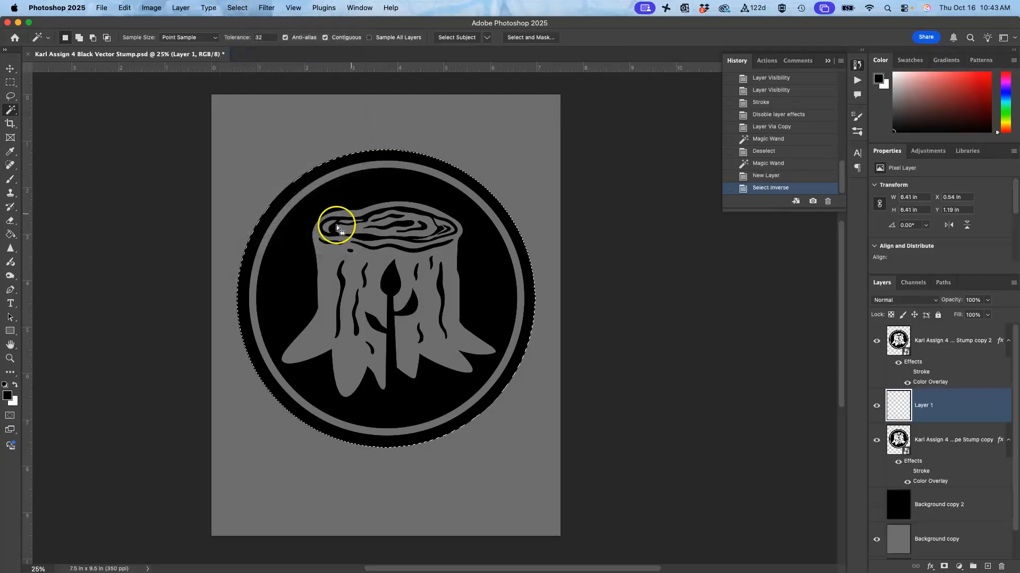
click(125, 7)
click(126, 171)
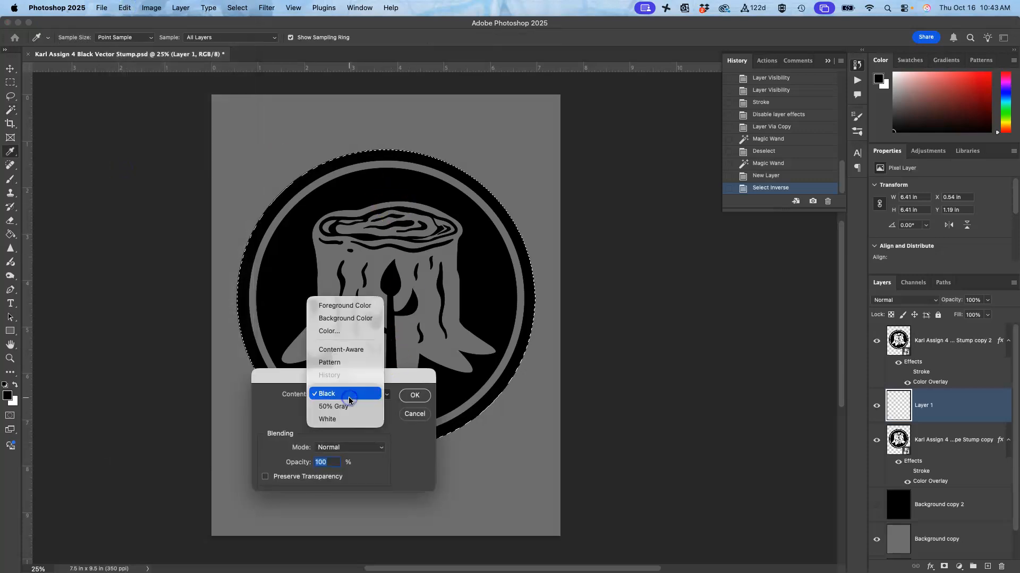
click(342, 419)
click(415, 396)
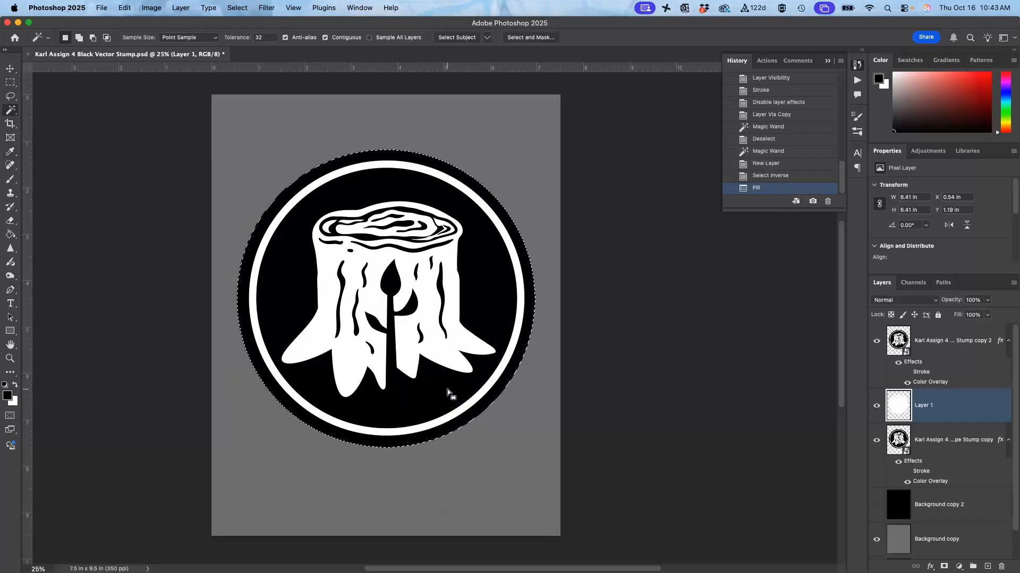
Step: Clear the selection and inspect the white backing circle by toggling the stump layers and Layer 1, leaving all of them shown
click(877, 442)
click(877, 445)
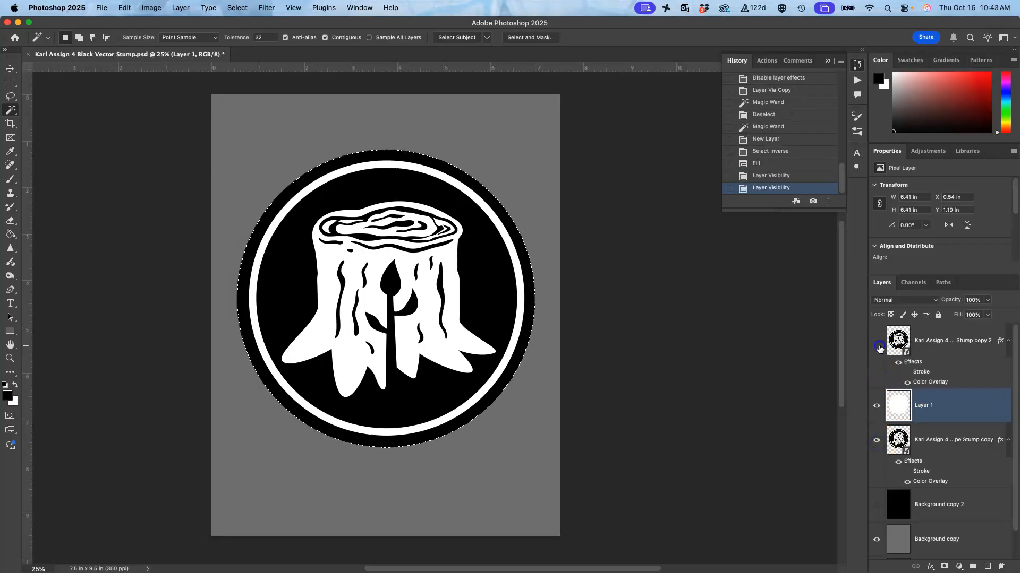
click(876, 341)
key(super+d)
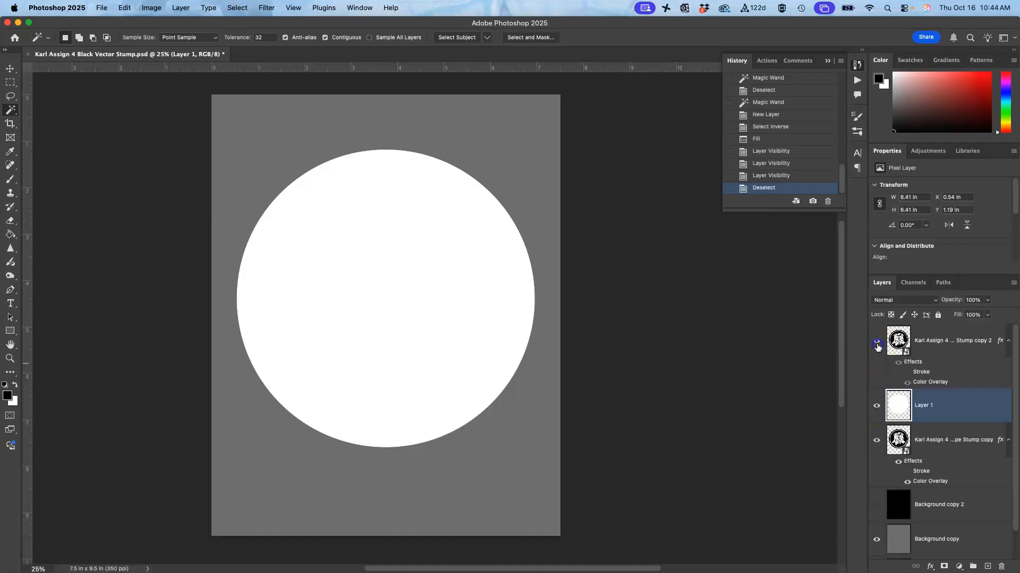
click(877, 340)
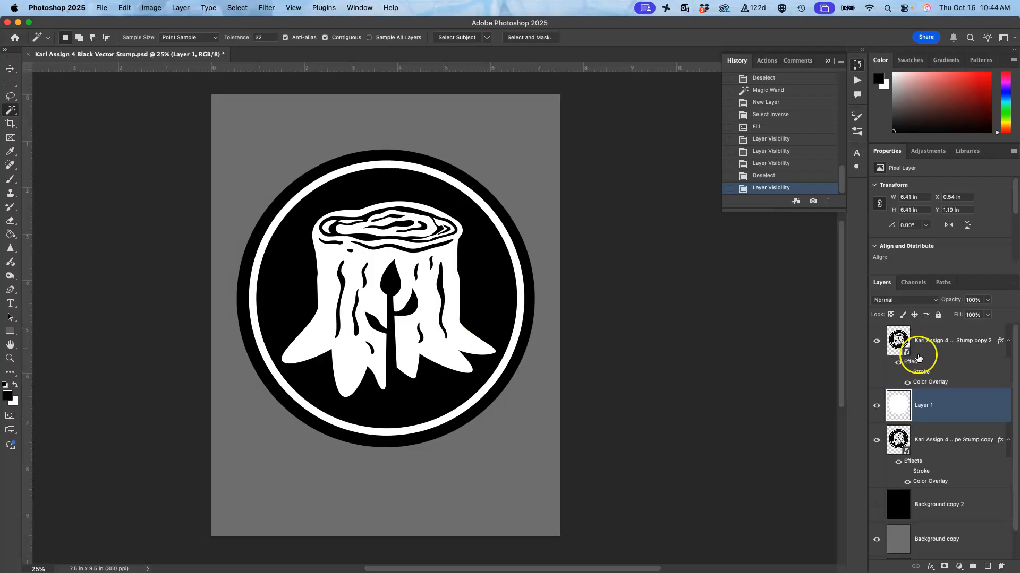
click(876, 406)
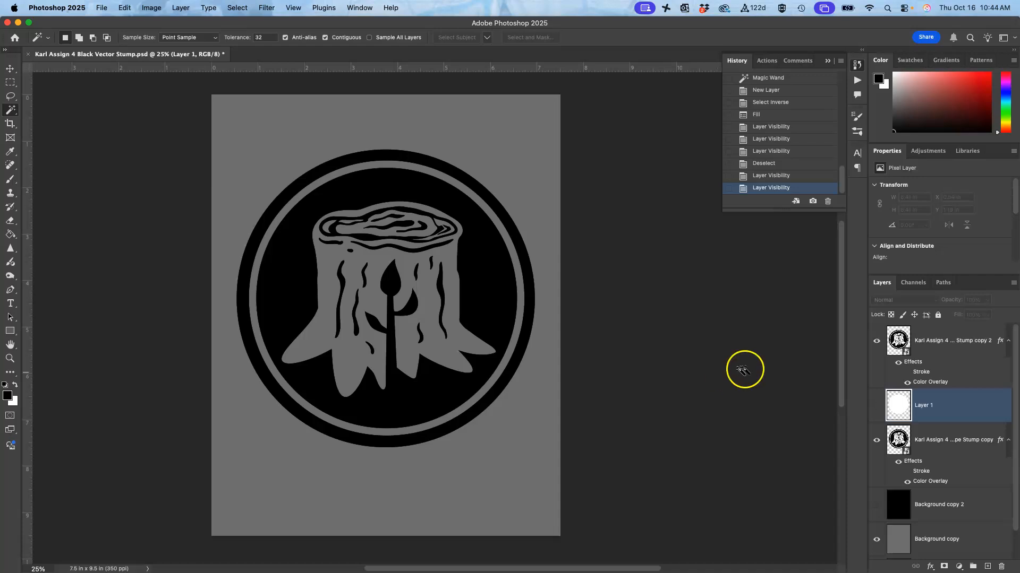
click(876, 407)
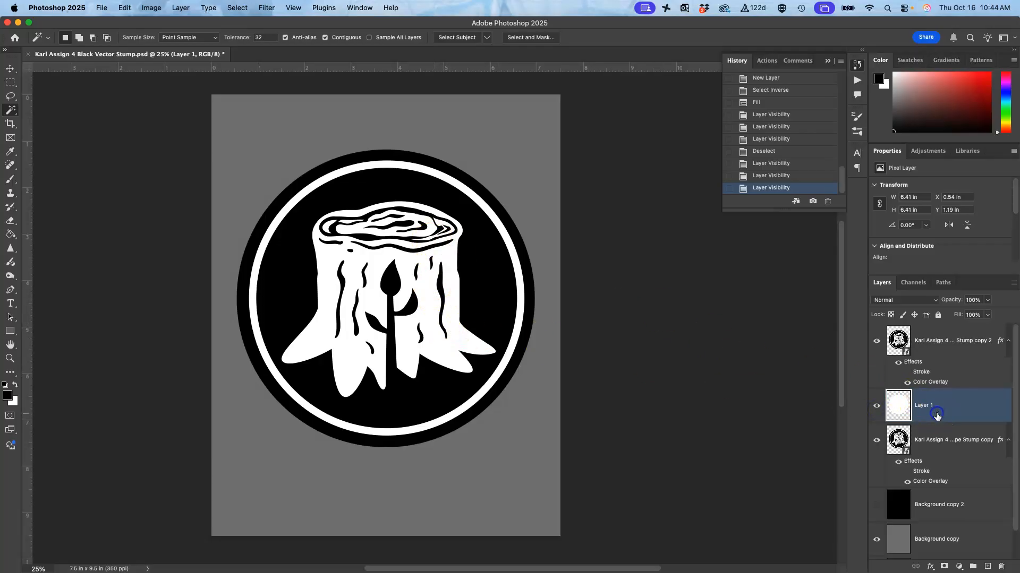
Step: Add a white 49 px outside Stroke effect to Layer 1 and apply the layer style
double_click(959, 412)
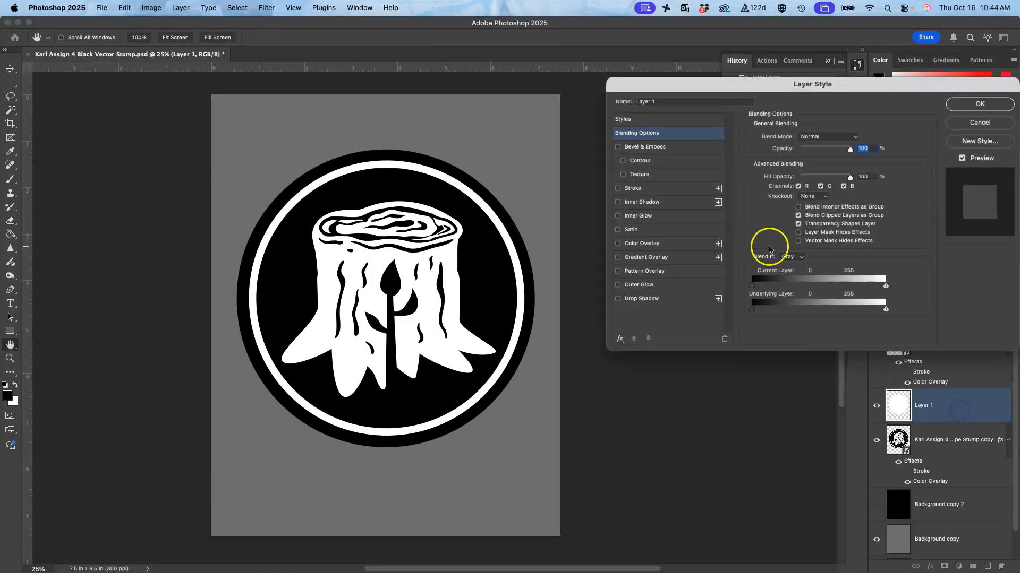
click(618, 188)
click(673, 188)
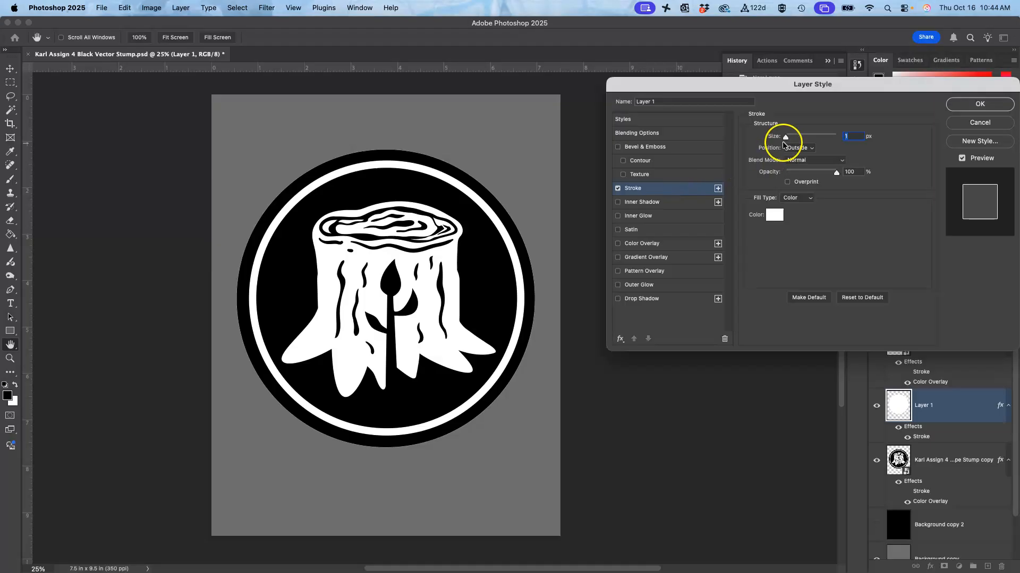
drag(785, 138, 799, 139)
click(980, 103)
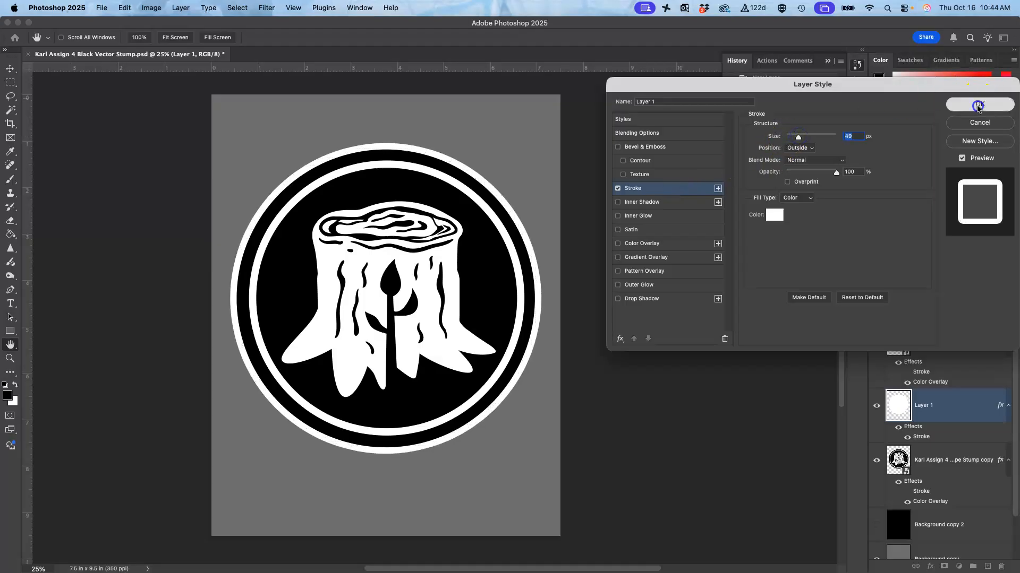
key(w)
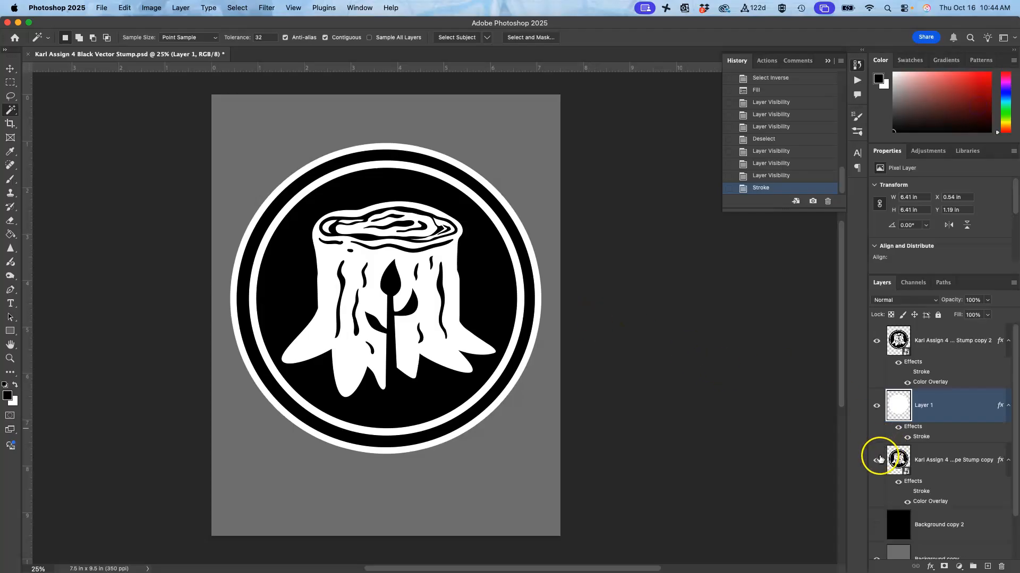
Step: Check the outlined logo against the black and grey backgrounds by toggling Background copy 2 and Background copy
scroll(877, 464, down, 2)
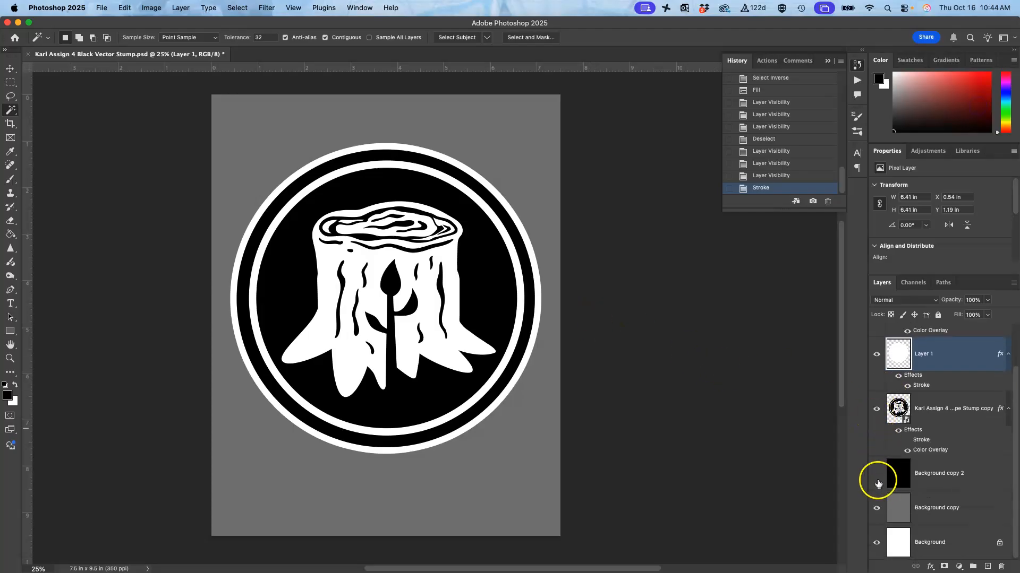
click(877, 481)
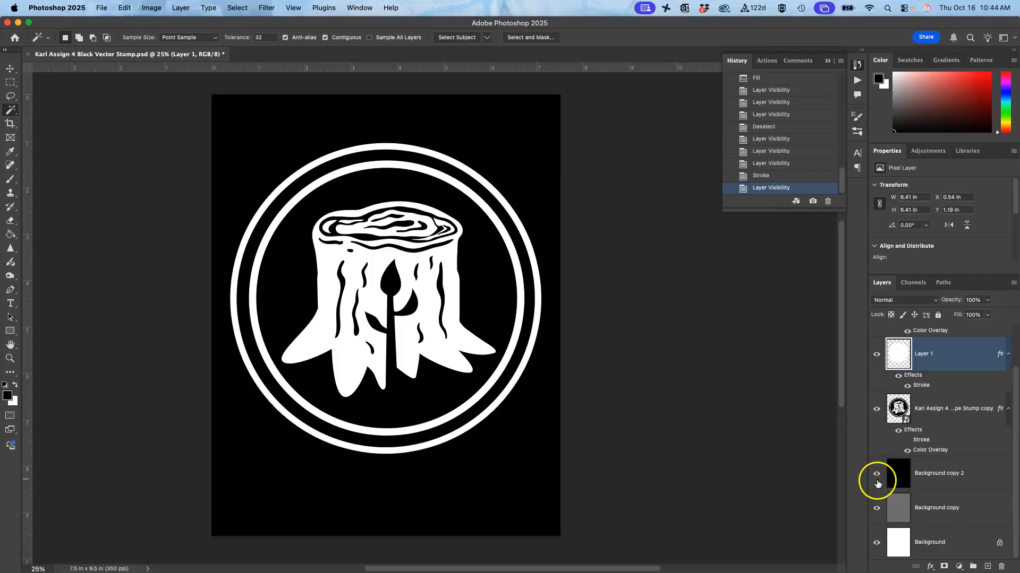
click(877, 474)
click(876, 506)
click(876, 510)
click(877, 483)
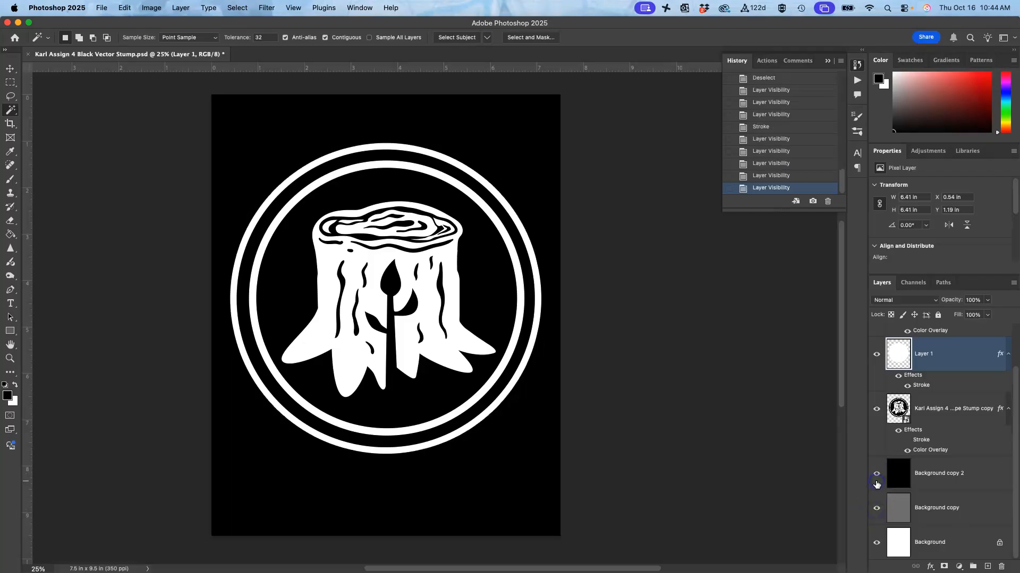
Step: Compare the logo on black with and without Layer 1, and select the uppermost stump layer
scroll(877, 485, up, 2)
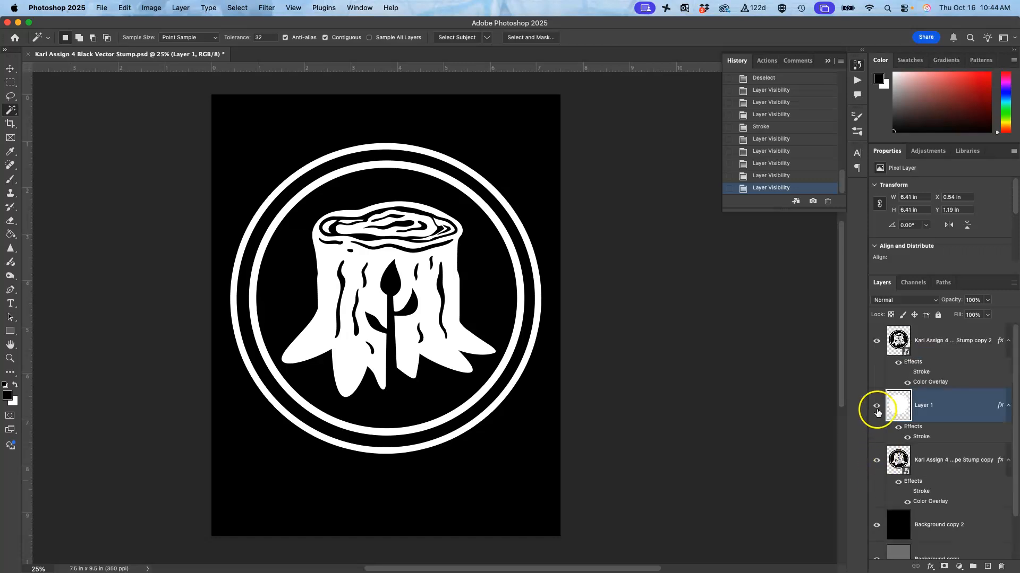
click(877, 407)
click(876, 408)
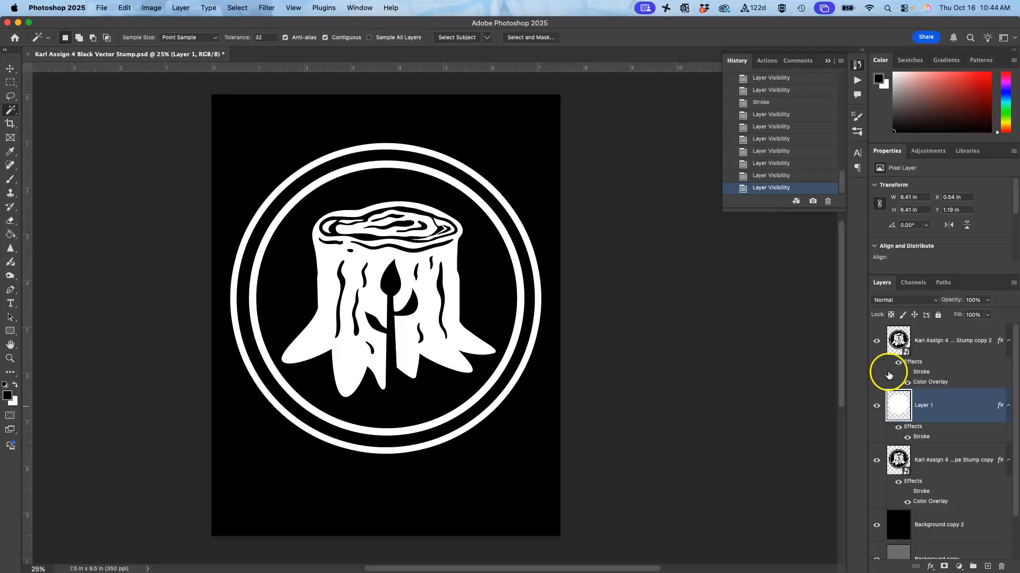
click(900, 376)
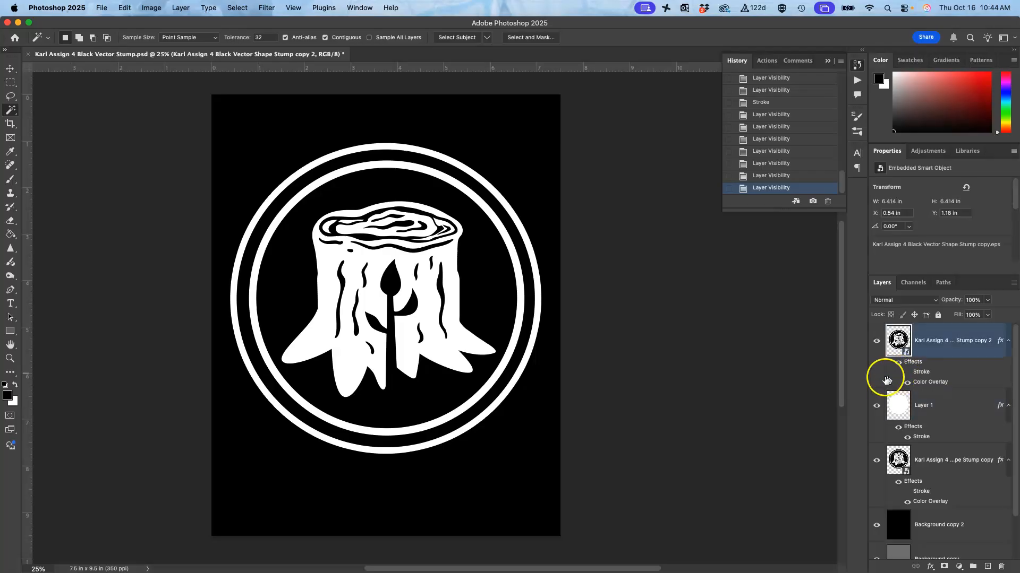
Step: Toggle Layer 1 to compare, and hide both Layer 1 and the uppermost stump layer
click(877, 407)
click(877, 407)
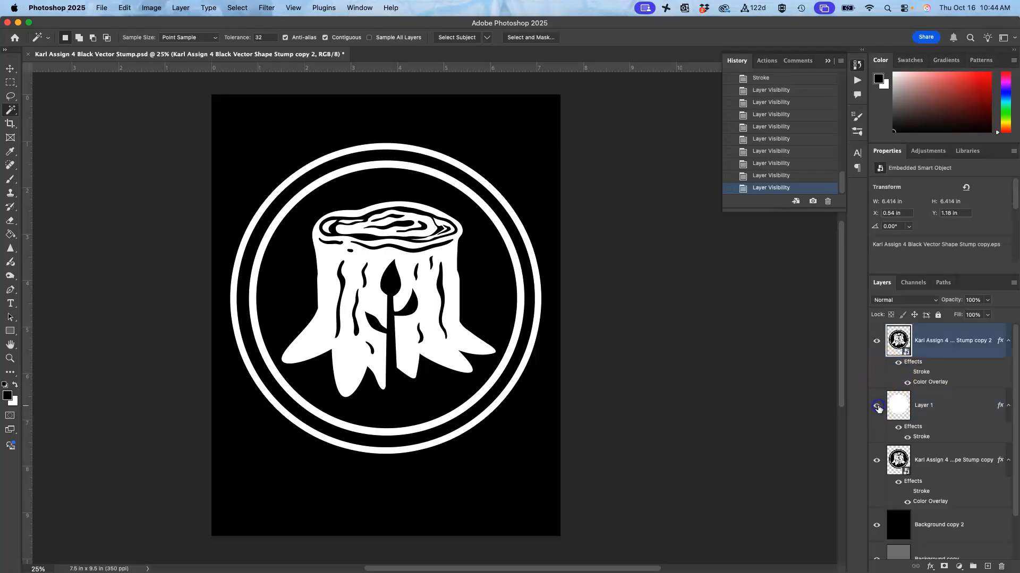
click(876, 406)
click(877, 341)
Step: Enable the white outside Stroke effect on the lower stump layer and set its size to 32 px
click(903, 493)
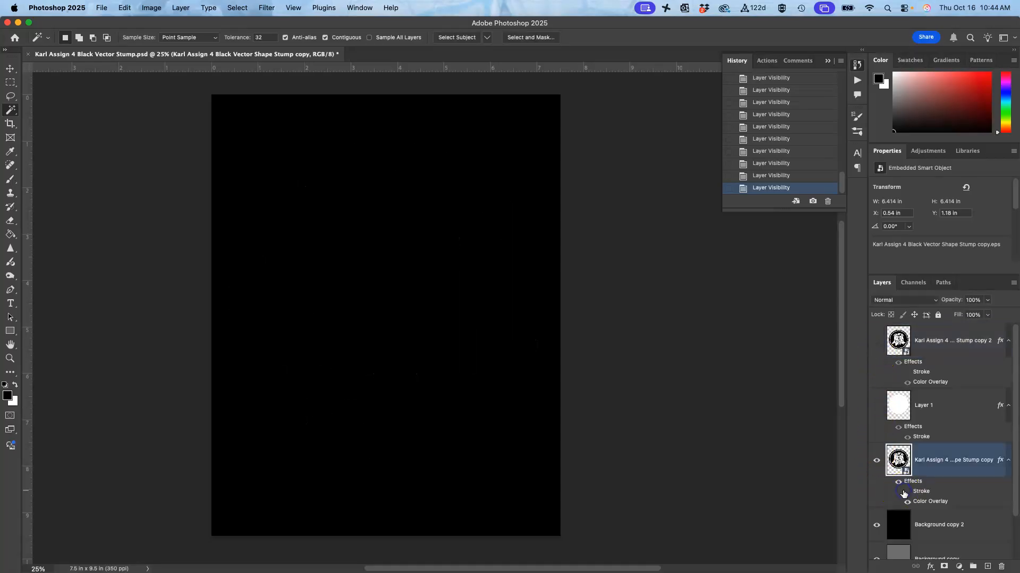
click(908, 493)
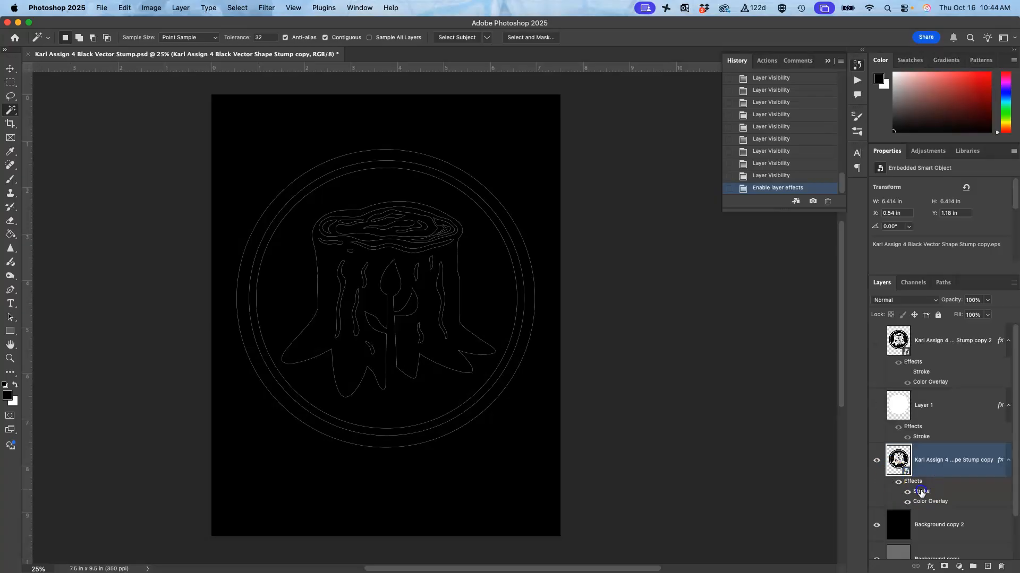
double_click(921, 492)
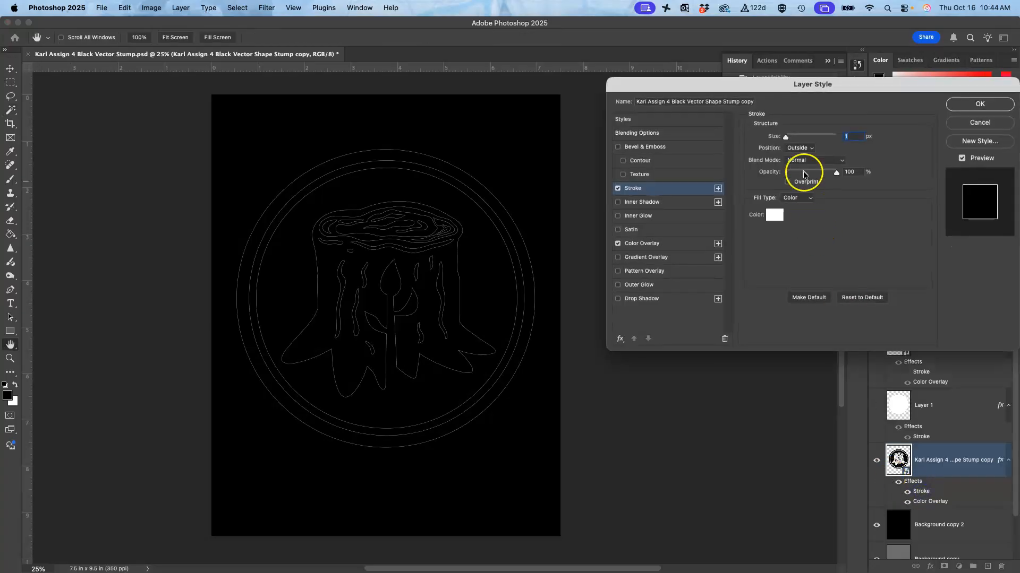
drag(786, 141, 796, 139)
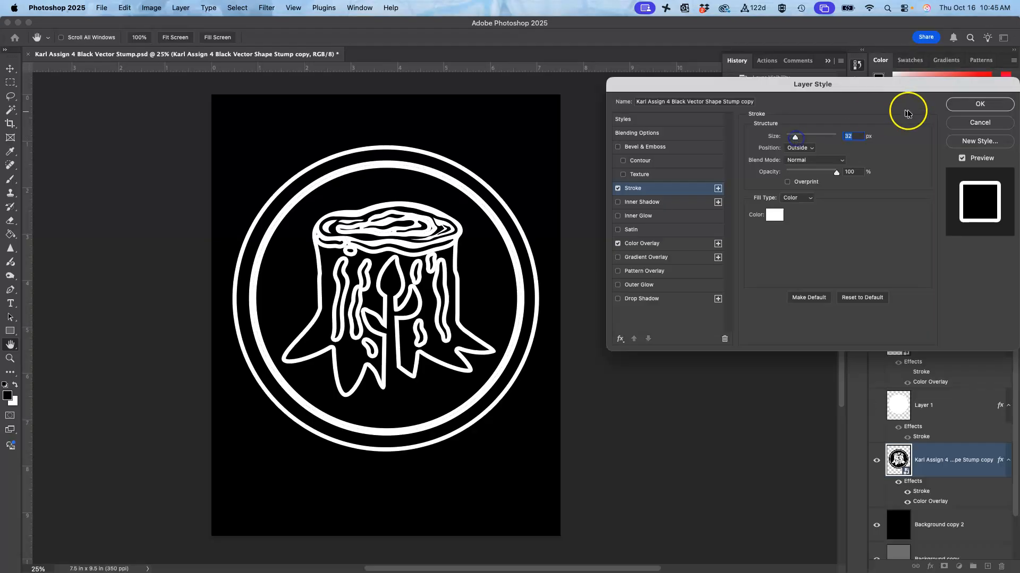
click(977, 104)
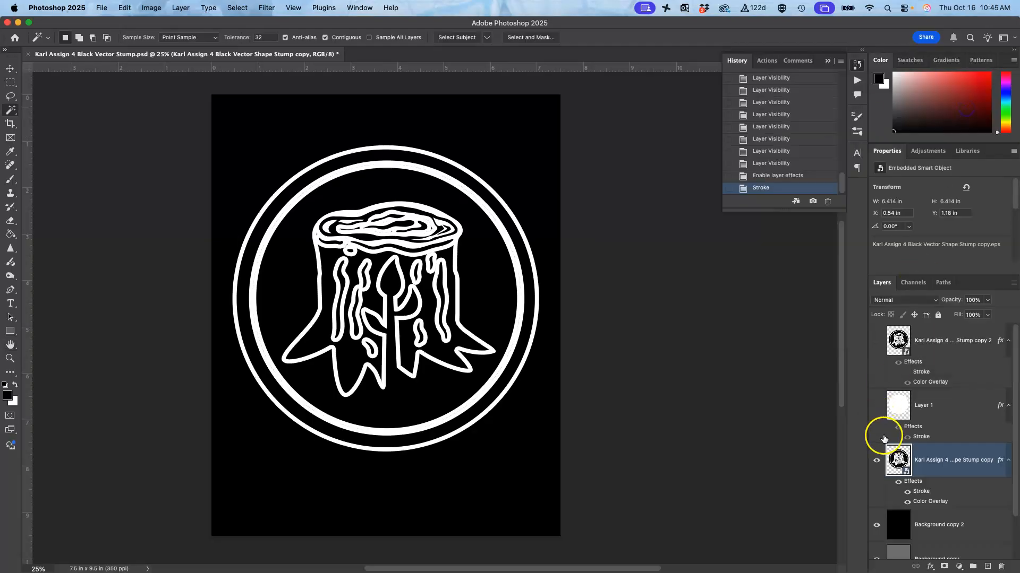
Step: Compare the stroked lower stump with the white-backed version by toggling Layer 1 and the uppermost stump layer
click(877, 407)
click(876, 407)
click(876, 341)
click(876, 408)
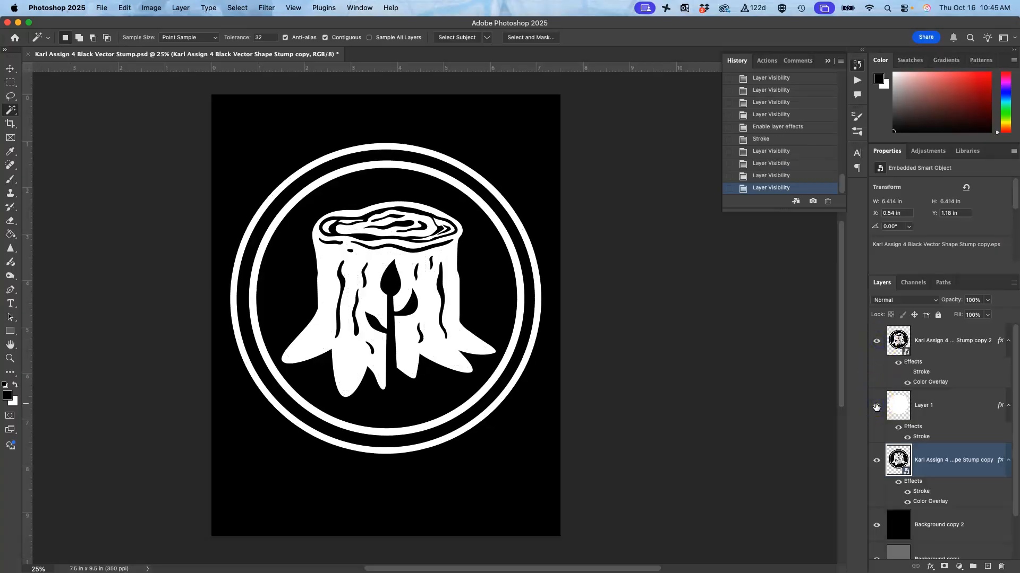
click(876, 408)
click(877, 340)
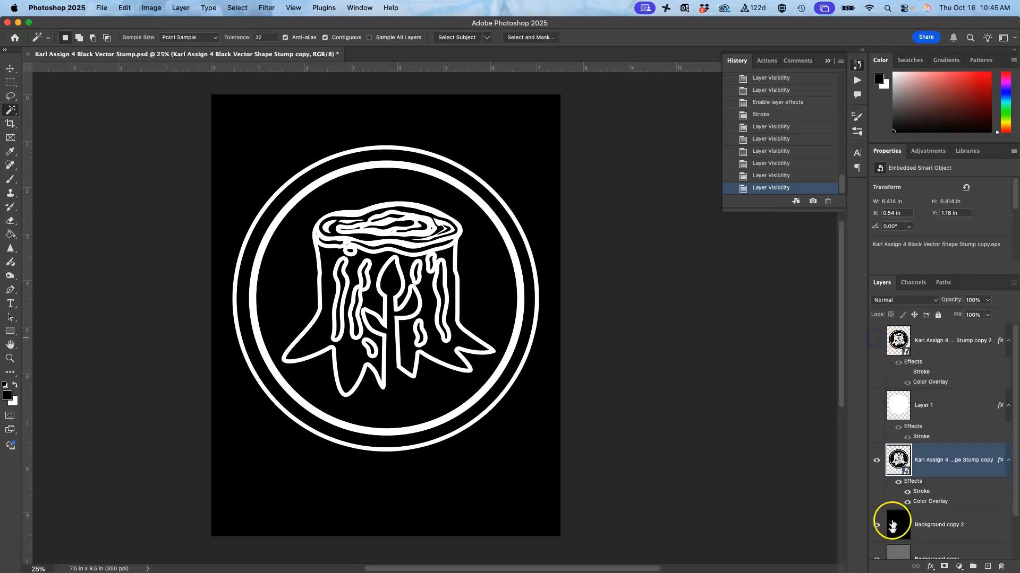
Step: Check the stroked stump against grey, white and black by toggling Background copy 2 and Background copy
click(876, 527)
scroll(876, 534, down, 3)
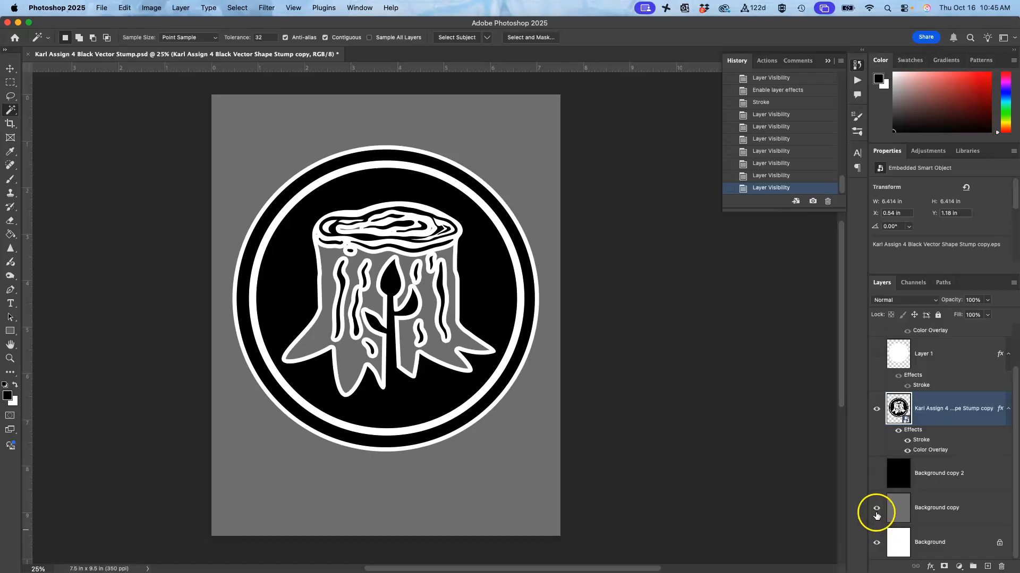
click(877, 513)
click(877, 513)
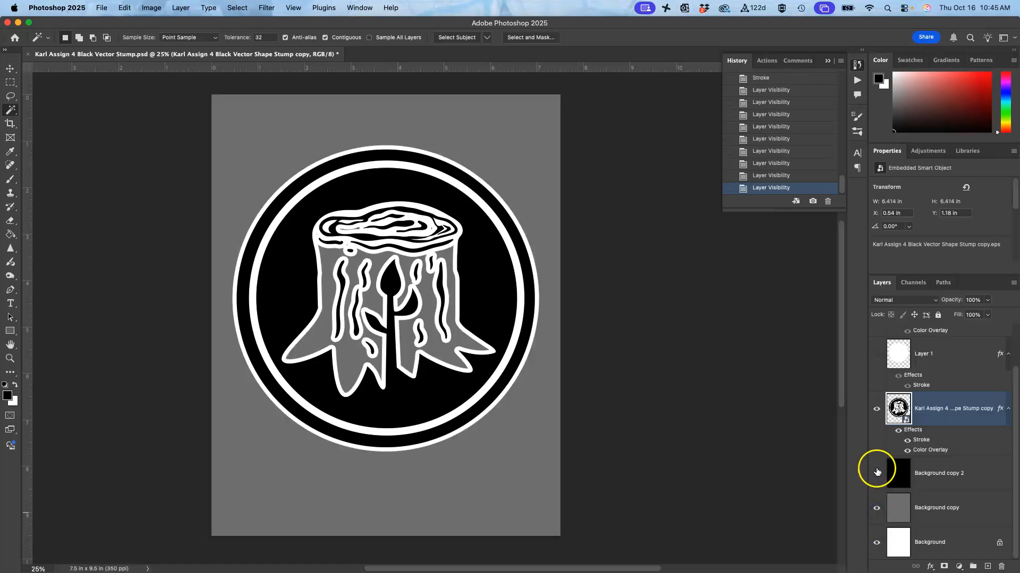
click(876, 472)
click(876, 471)
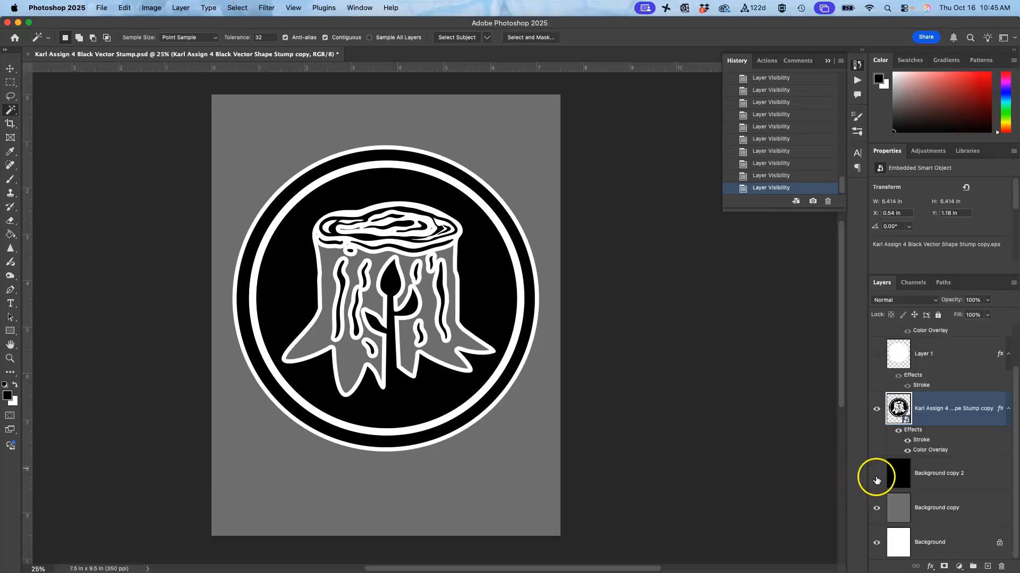
click(876, 480)
Step: Show Layer 1 and the uppermost stump layer, and hide Background copy 2 to view the white-backed logo on grey
scroll(883, 472, up, 2)
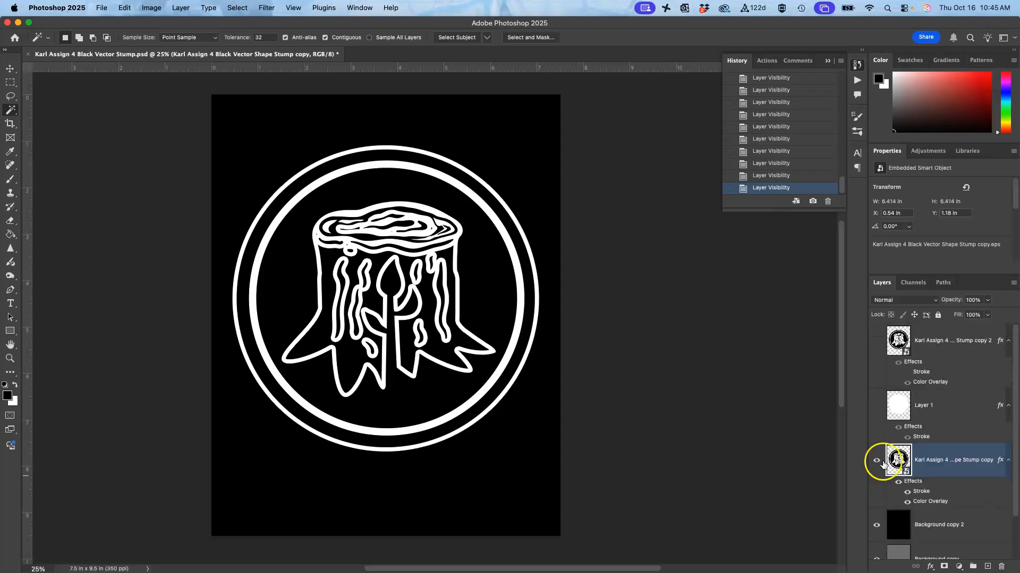
click(876, 408)
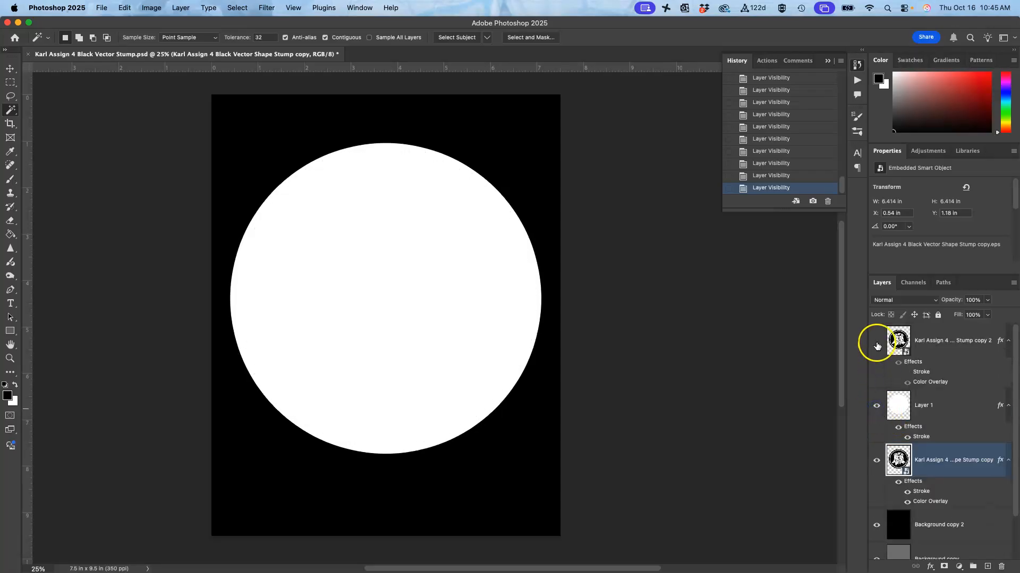
click(876, 343)
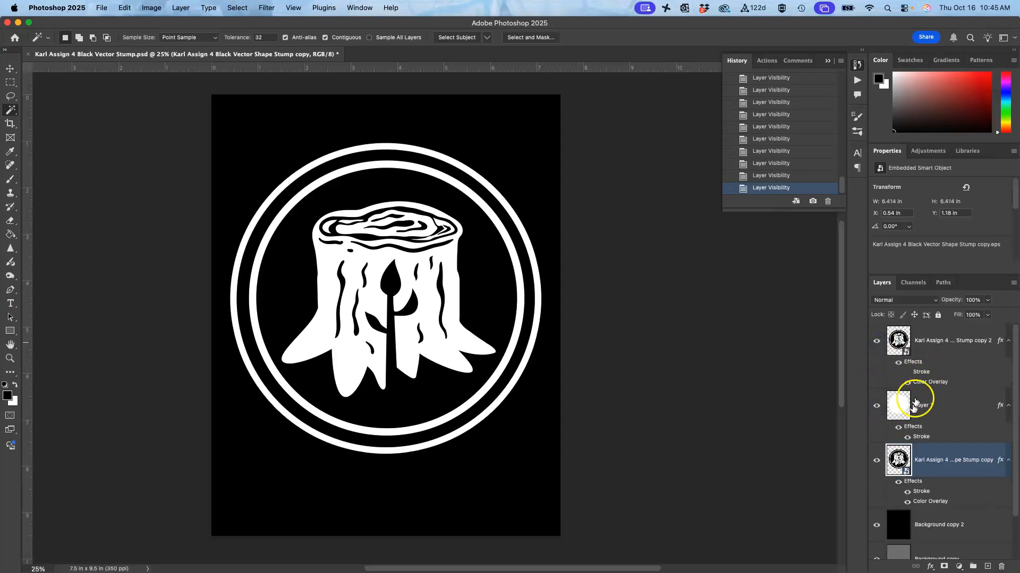
scroll(903, 409, down, 2)
click(874, 473)
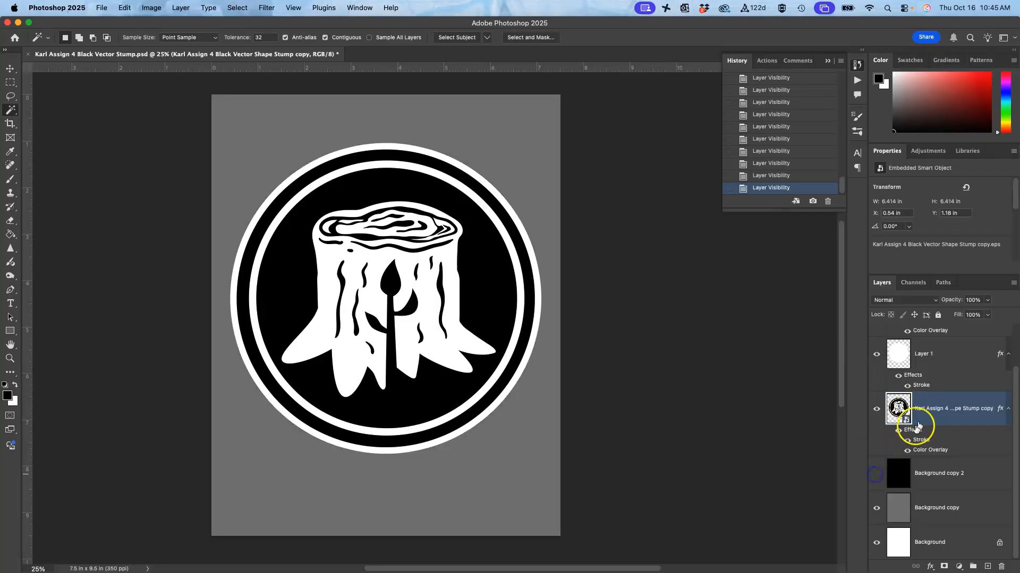
Step: Duplicate the uppermost stump layer and hide the original beneath the duplicate
scroll(905, 415, up, 2)
click(937, 349)
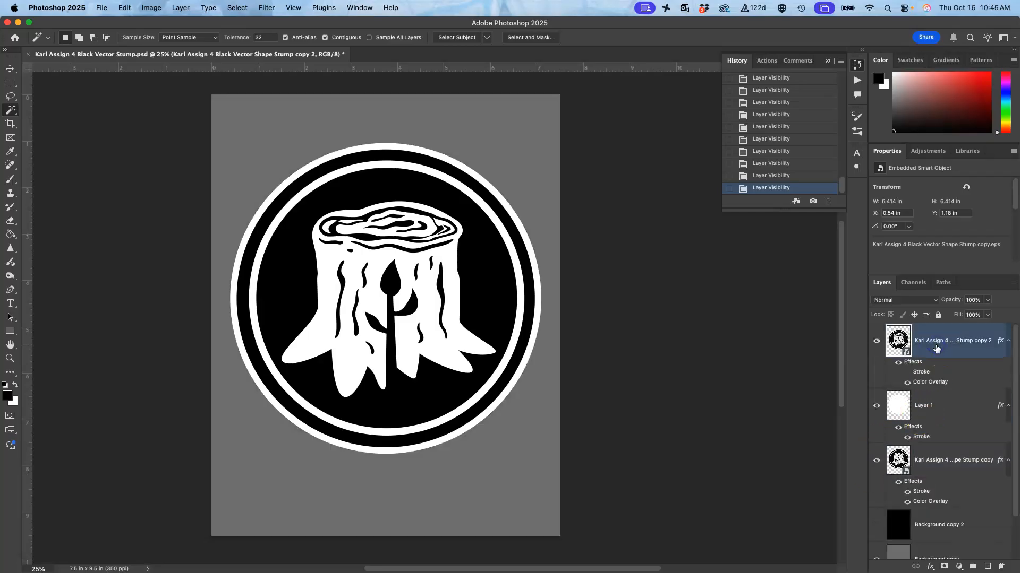
key(super+j)
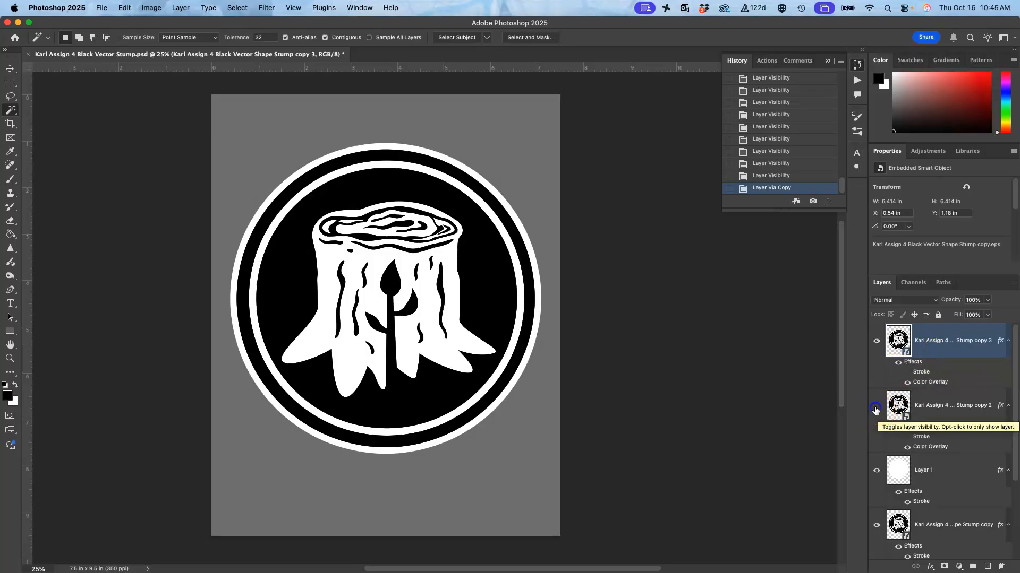
click(876, 406)
Step: Change the duplicated stump layer's Color Overlay to dark green (#349132)
double_click(928, 382)
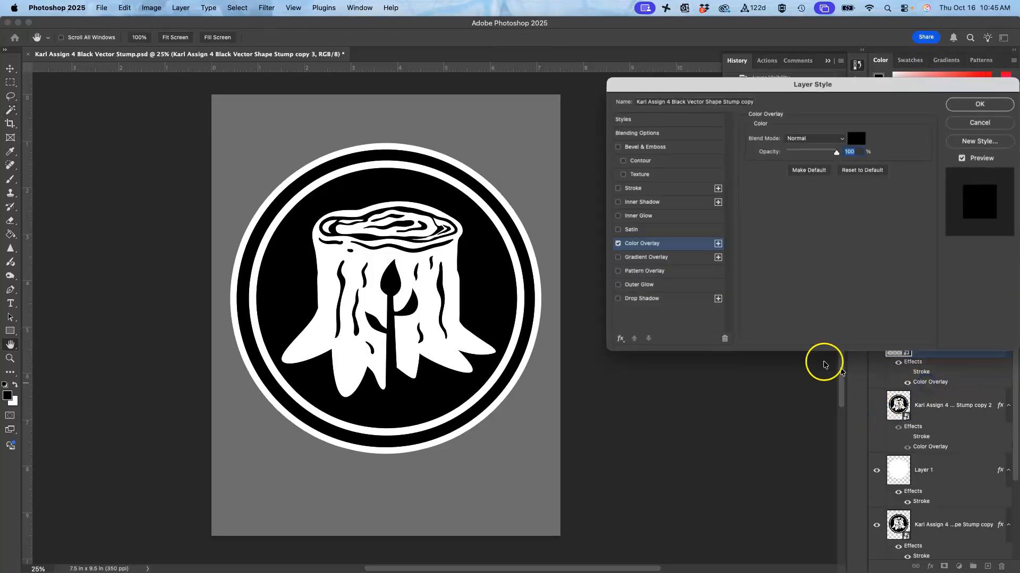
click(855, 139)
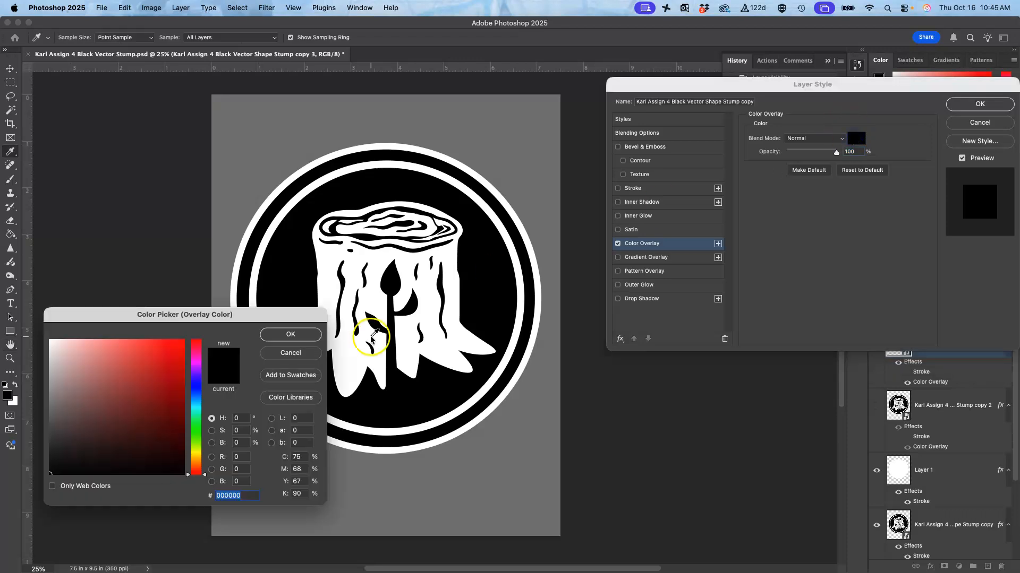
click(197, 431)
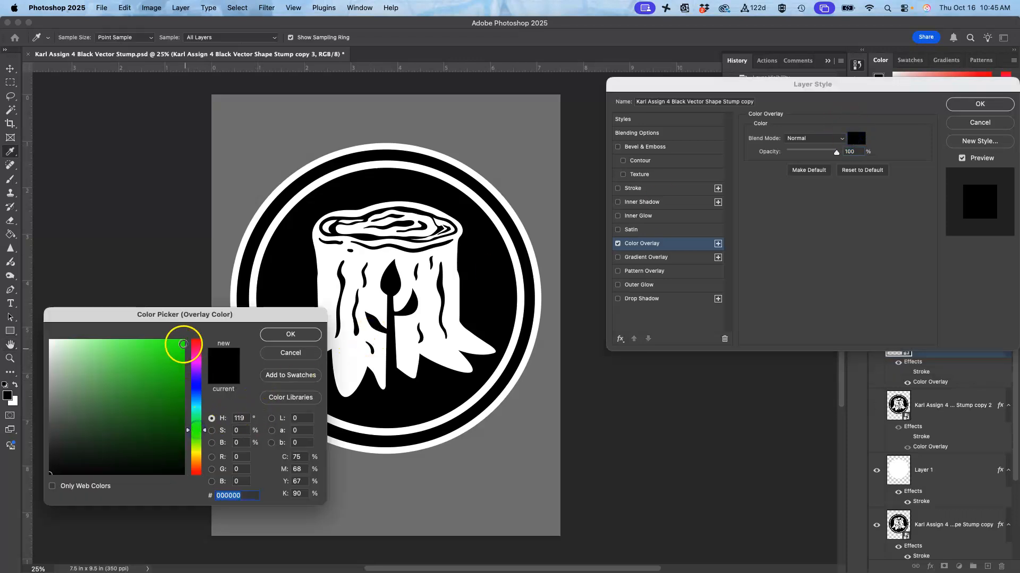
drag(110, 313, 619, 376)
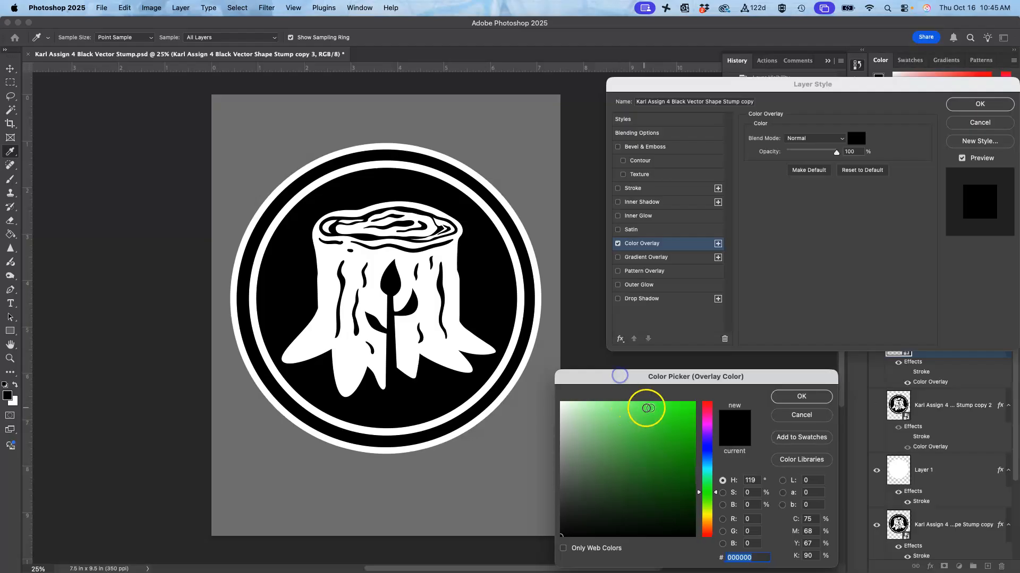
click(662, 440)
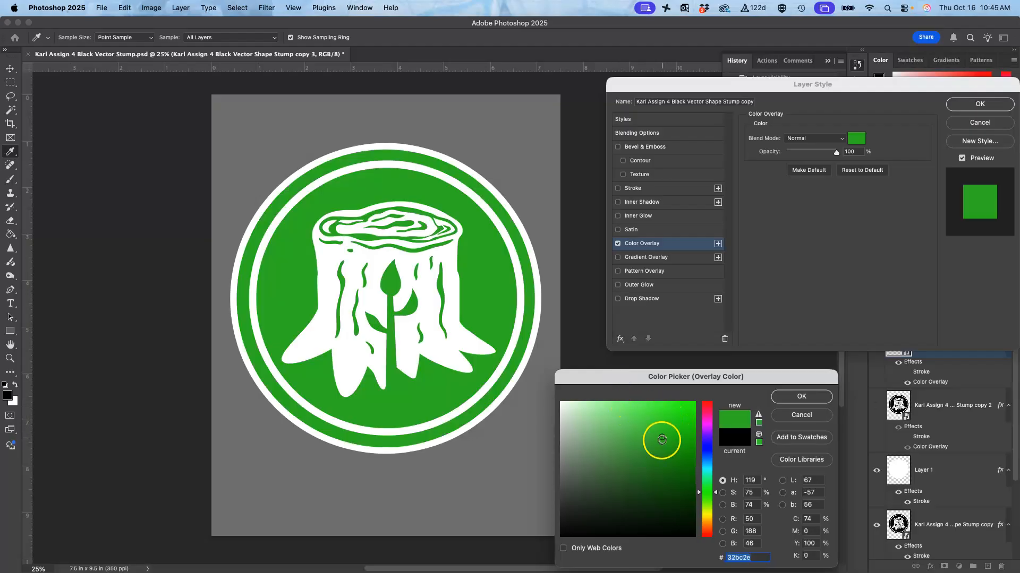
drag(662, 439, 658, 463)
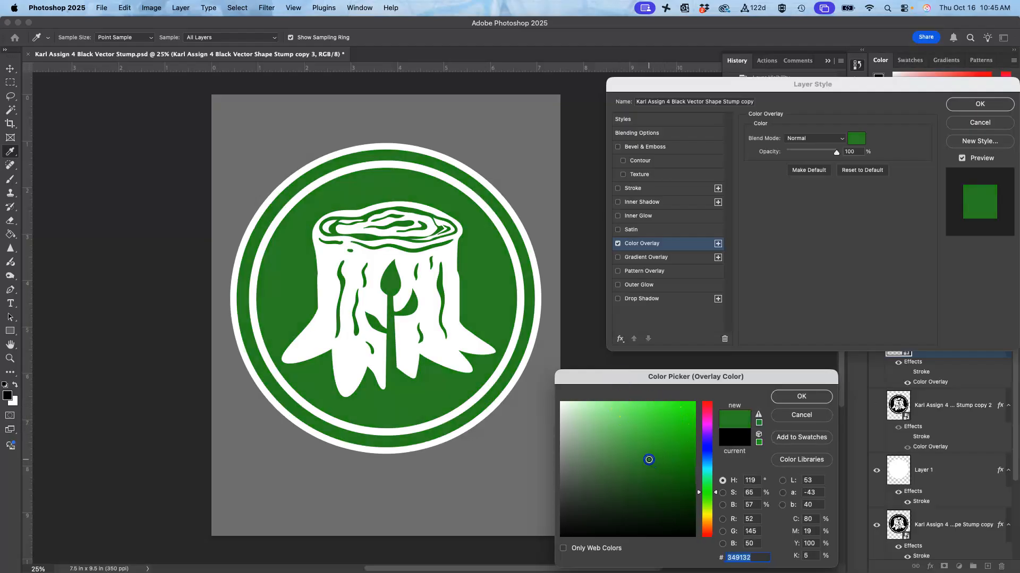
click(801, 396)
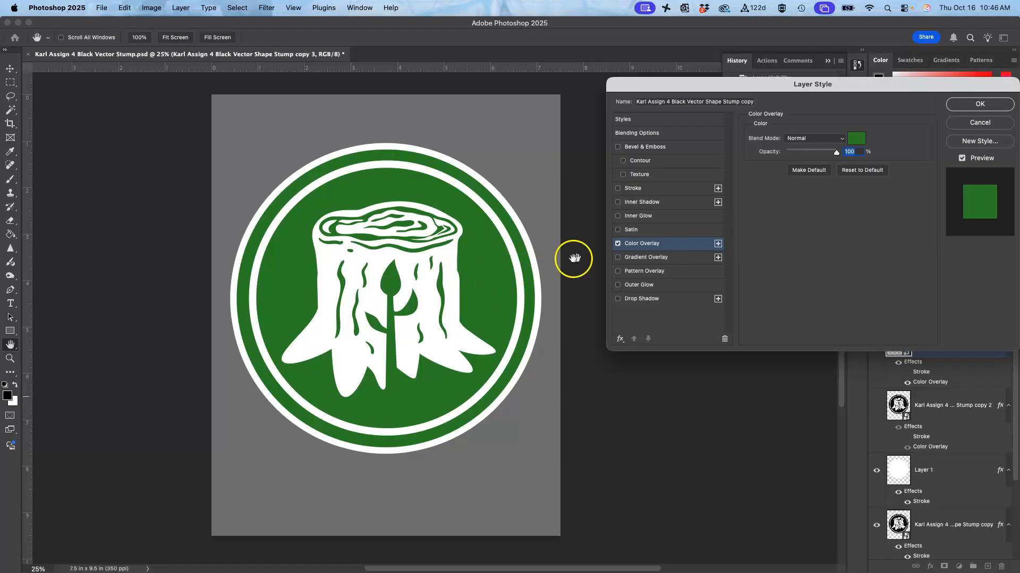
Step: Disable the duplicate's Color Overlay, enable Gradient Overlay instead, and open its gradient for editing
click(617, 244)
click(617, 258)
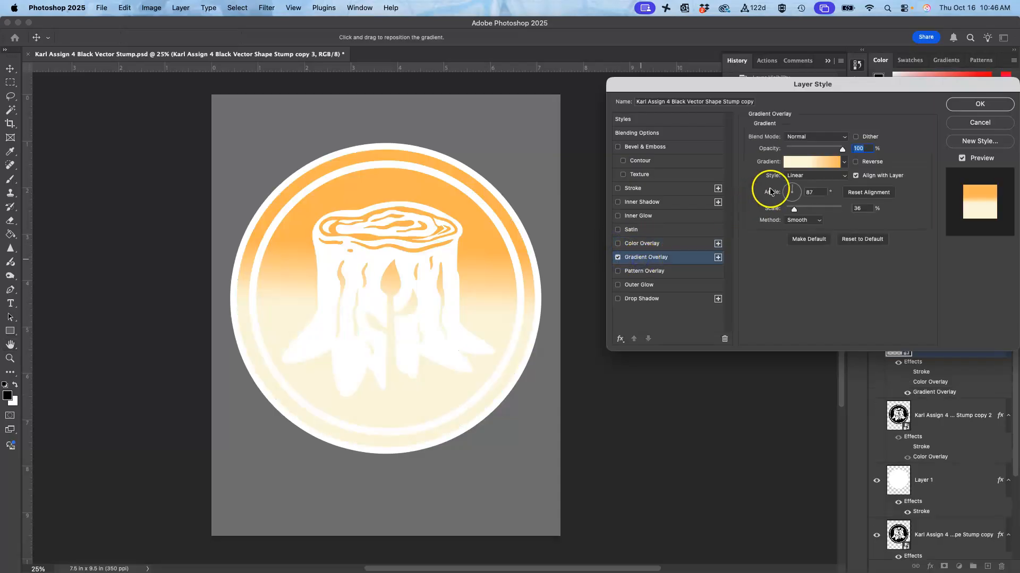
click(812, 168)
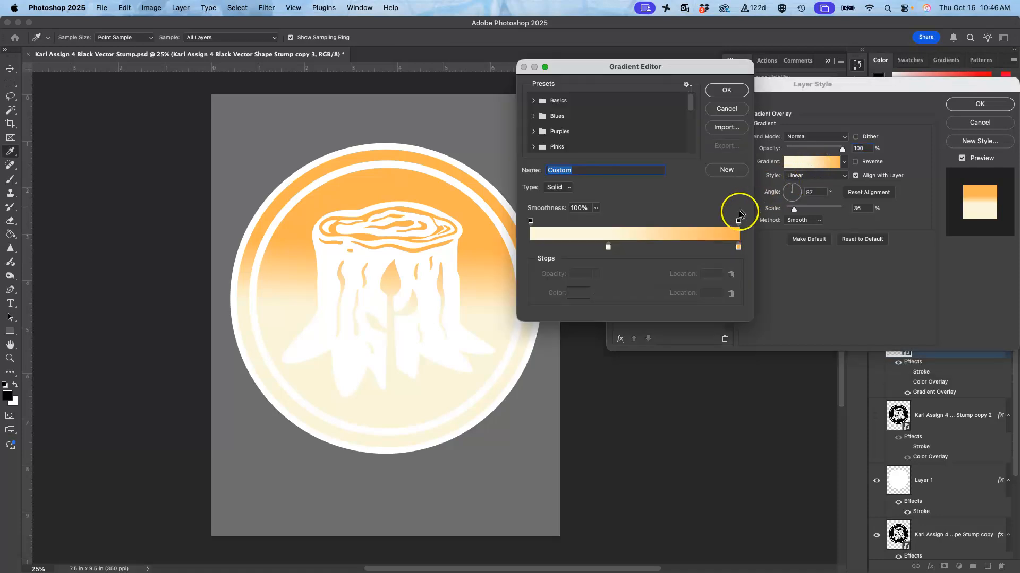
Step: Try the gradient presets 71, 83 and 74 on the stump logo
scroll(620, 127, down, 5)
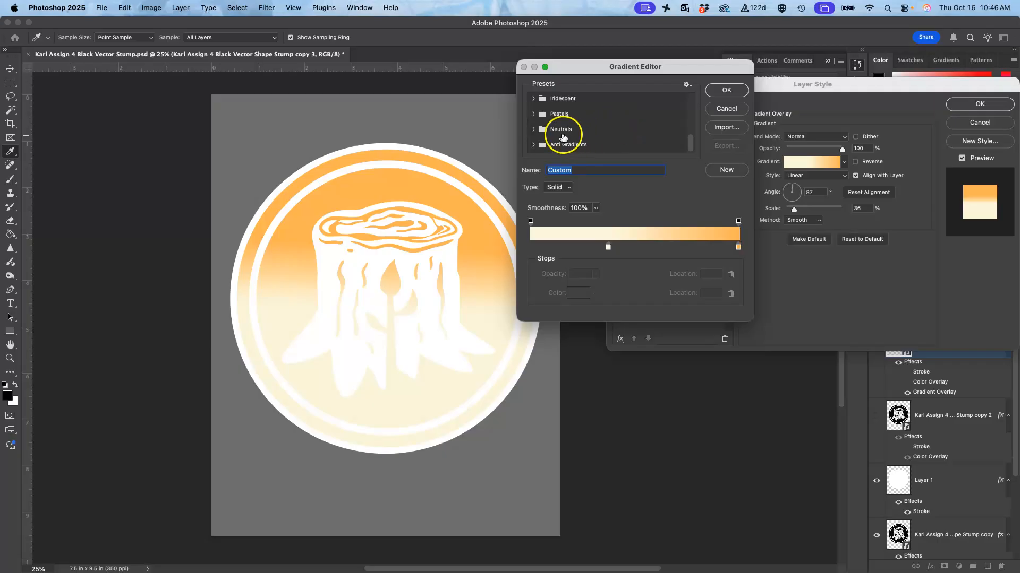
click(586, 144)
scroll(587, 146, down, 2)
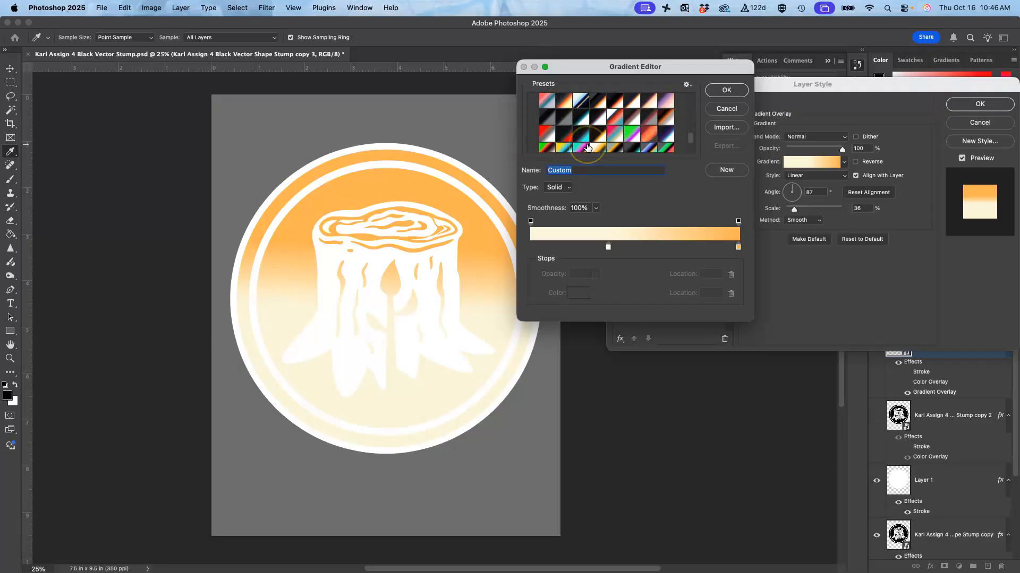
scroll(587, 146, down, 1)
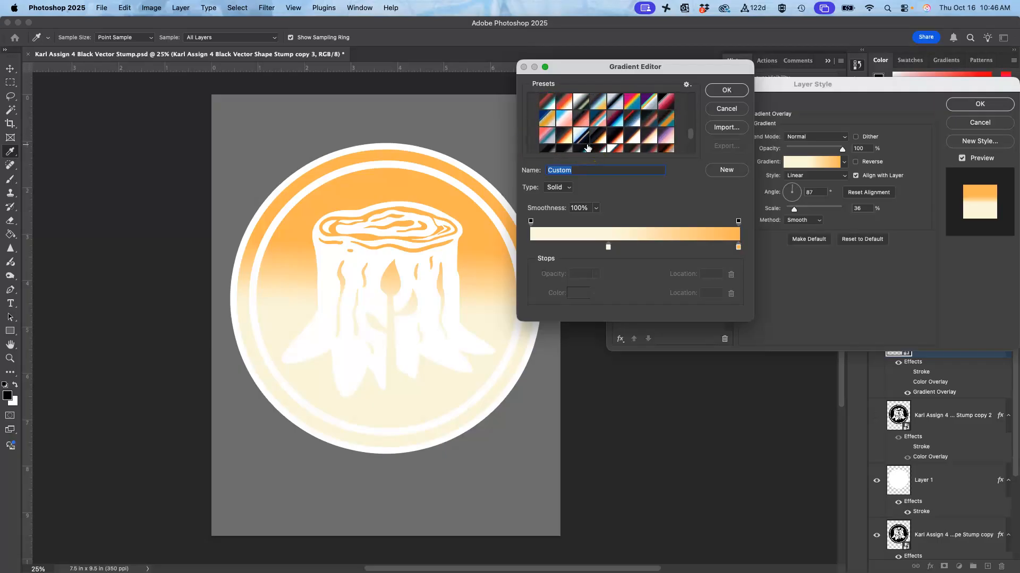
scroll(587, 146, down, 5)
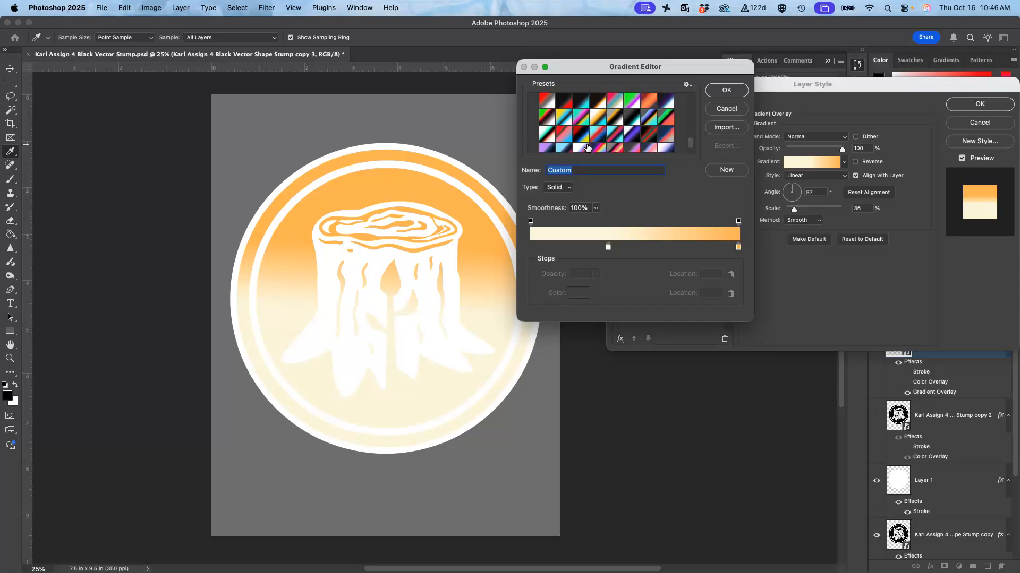
click(648, 102)
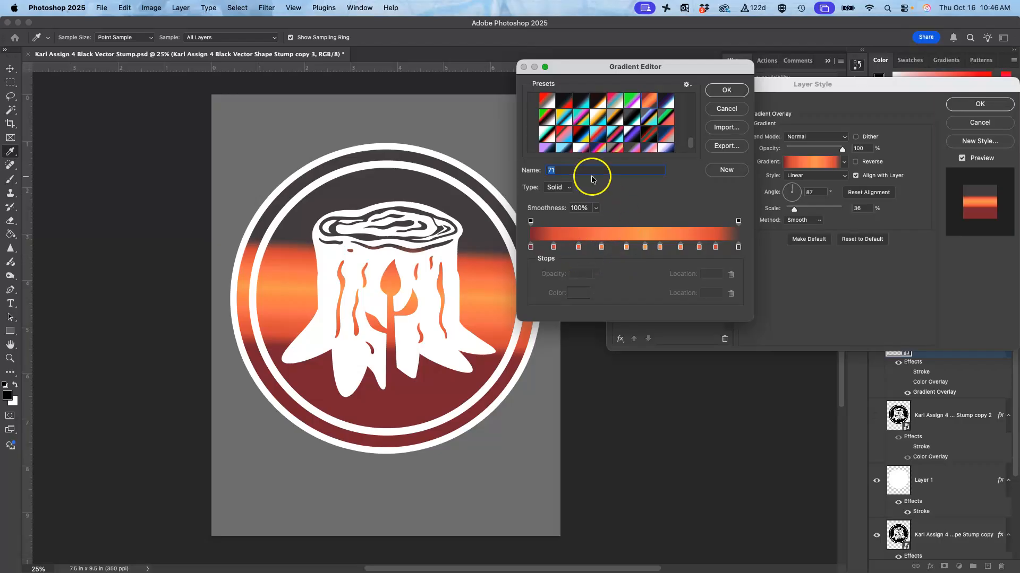
click(584, 135)
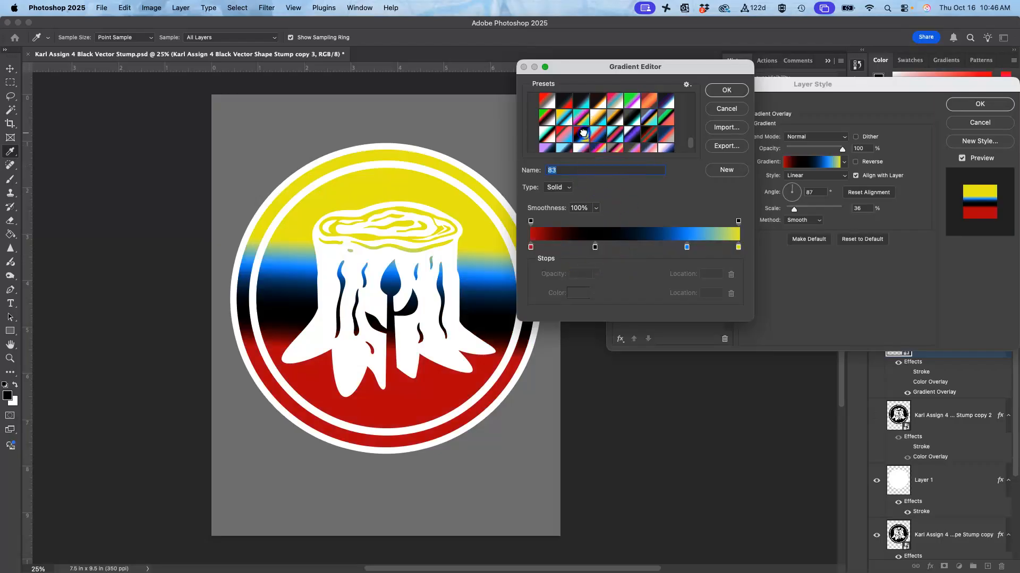
scroll(599, 140, up, 3)
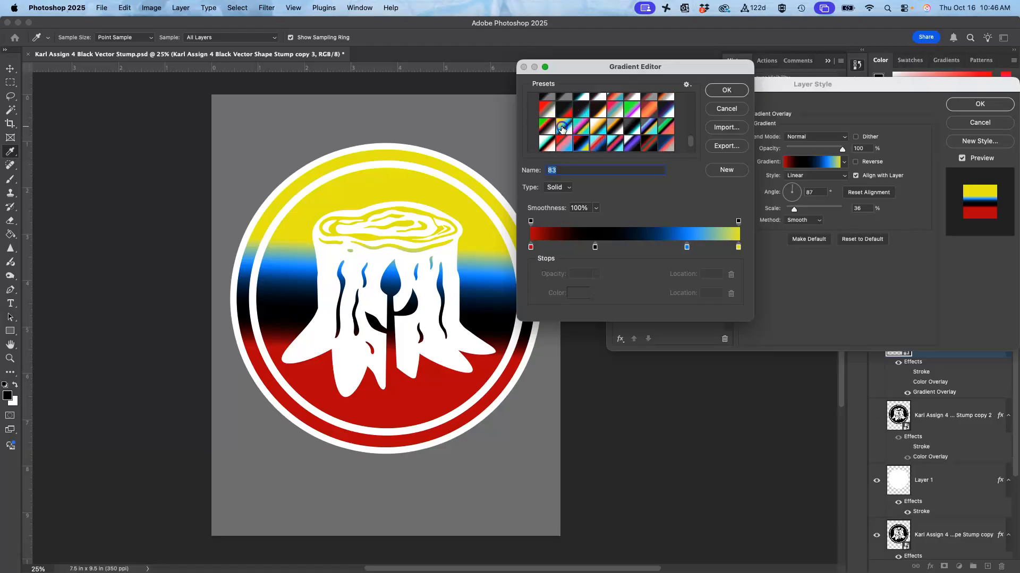
click(569, 124)
Step: Apply gradient preset 98 to the stump's Gradient Overlay
scroll(613, 157, down, 1)
scroll(614, 157, down, 3)
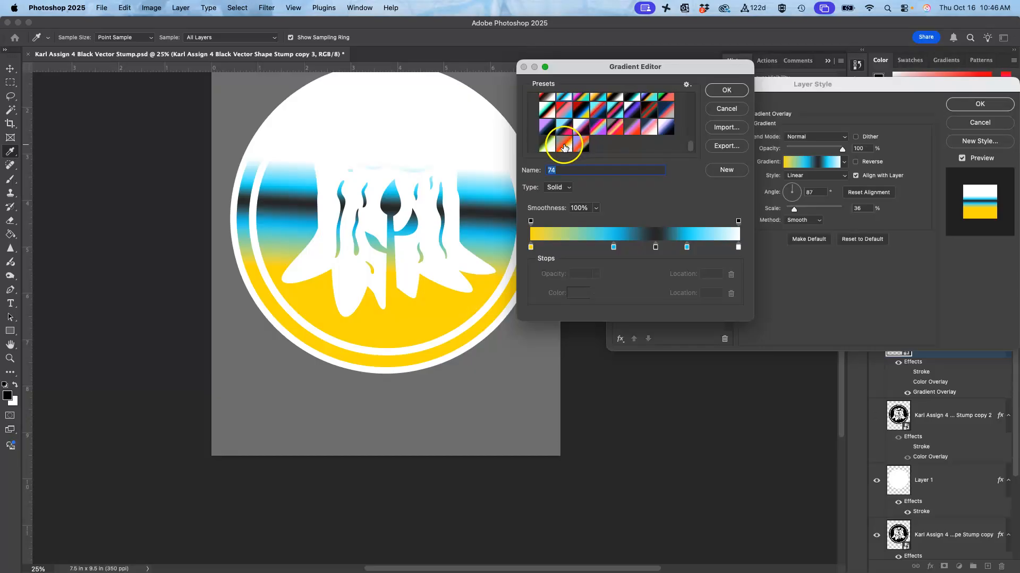
click(564, 145)
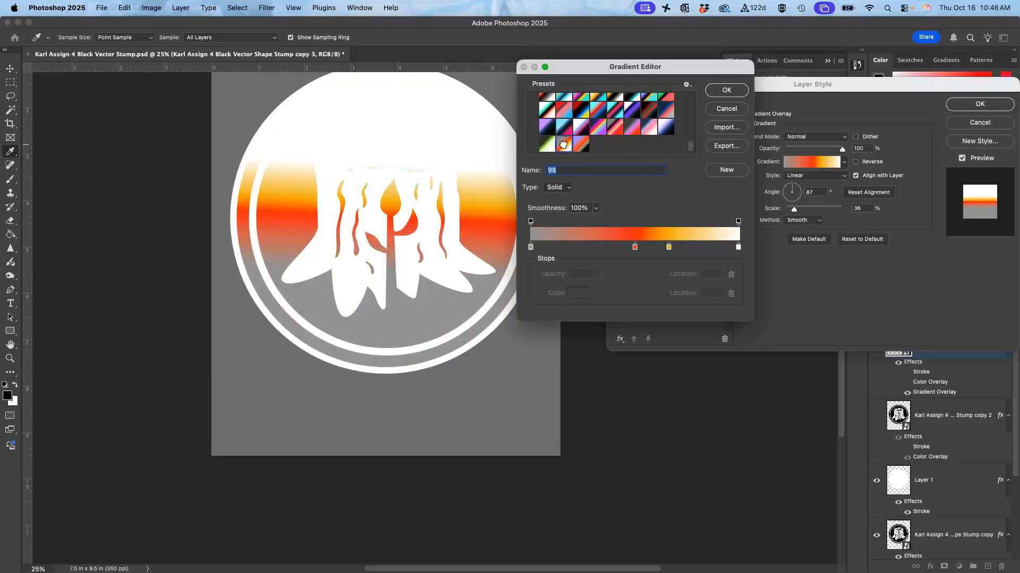
click(726, 90)
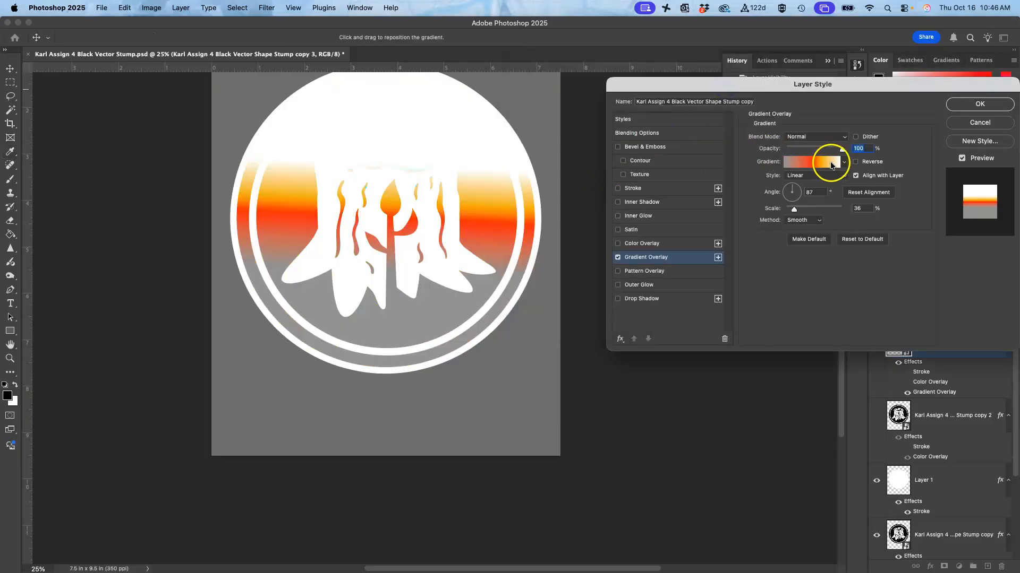
Step: Reopen the overlay gradient for editing and spread its red and orange colour stops further apart
click(824, 162)
drag(634, 247, 595, 250)
drag(668, 248, 689, 250)
Step: Change the gradient's white end stop to green (#2c832c)
click(737, 248)
click(574, 295)
drag(657, 498, 650, 467)
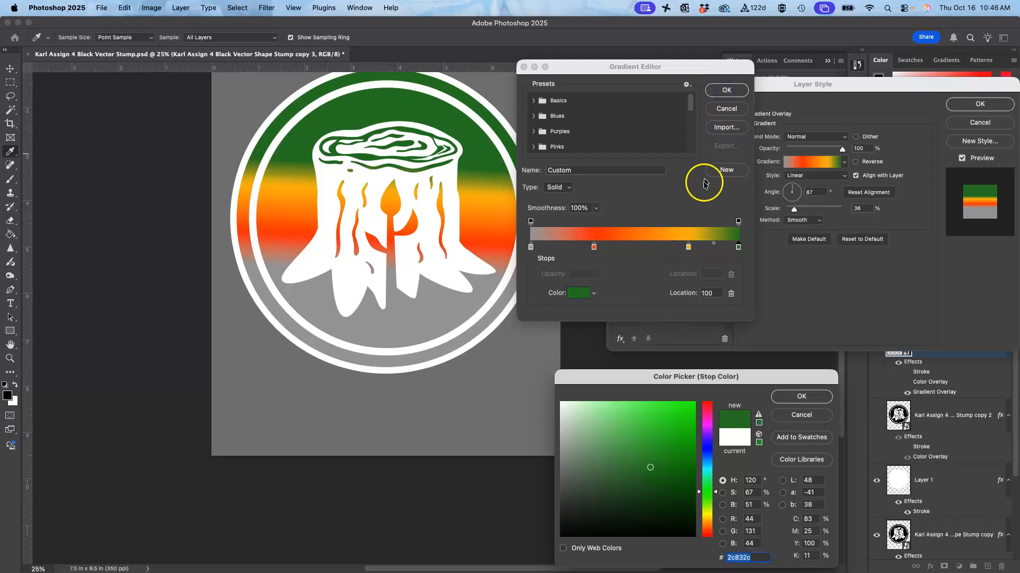
click(795, 399)
Step: Change the gradient's grey start stop to blue (#2978aa) and move the red stop to location 27%
click(530, 247)
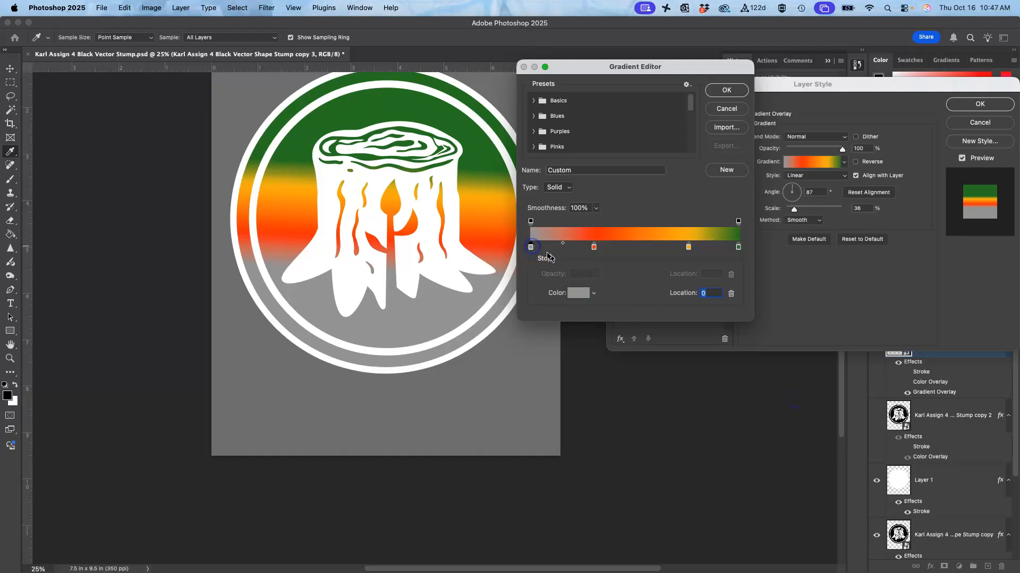
click(577, 294)
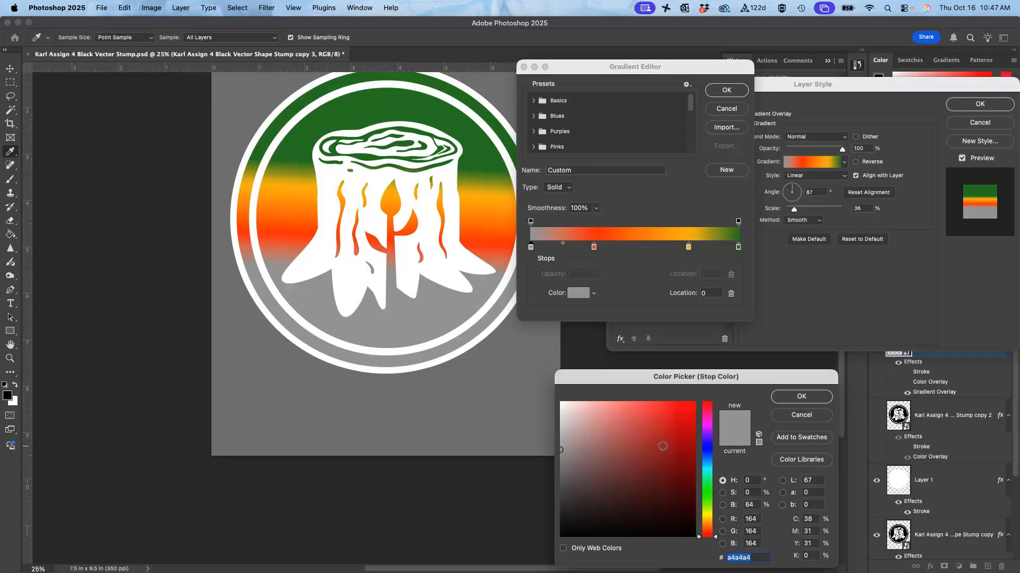
click(662, 446)
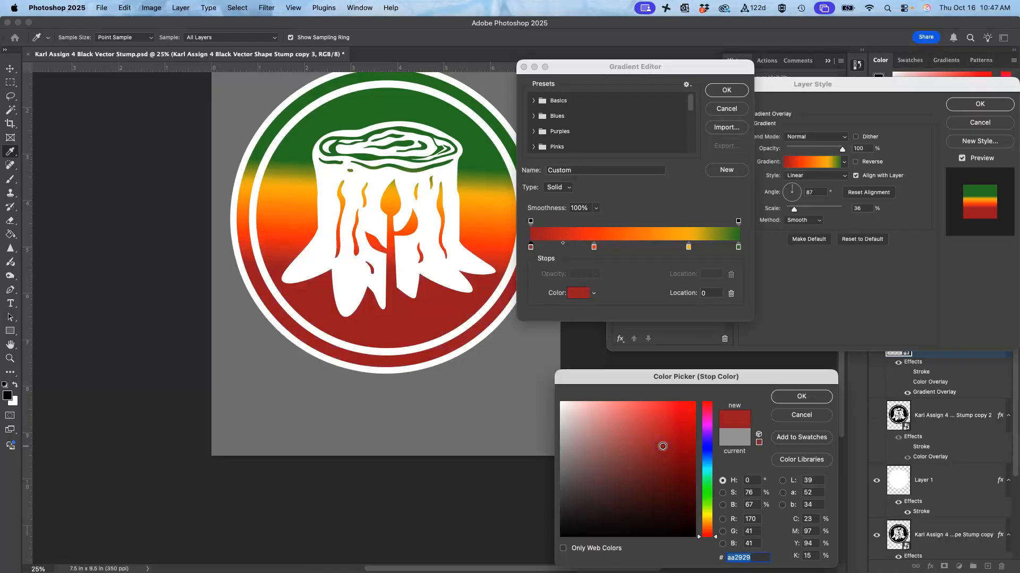
click(708, 461)
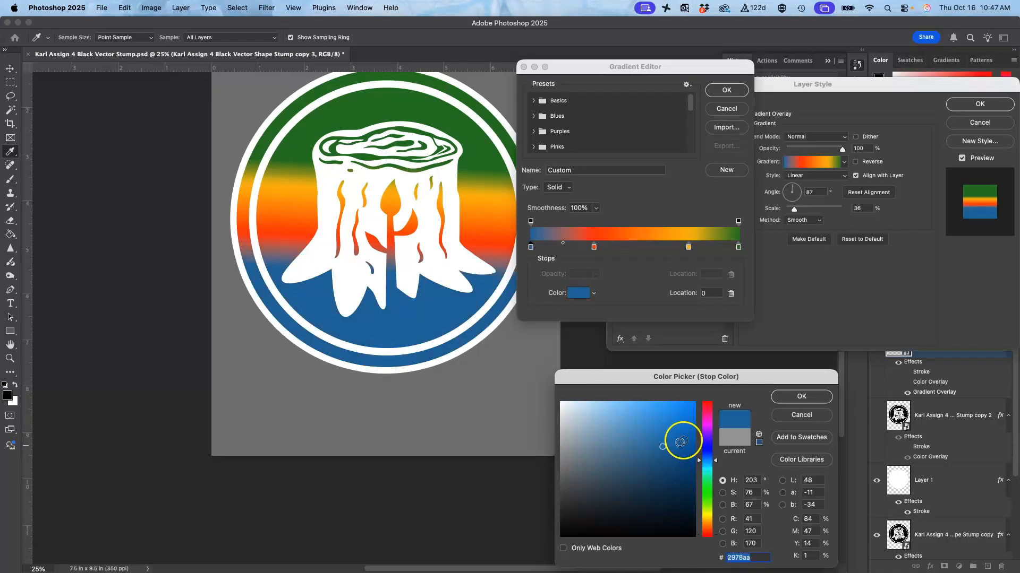
click(785, 396)
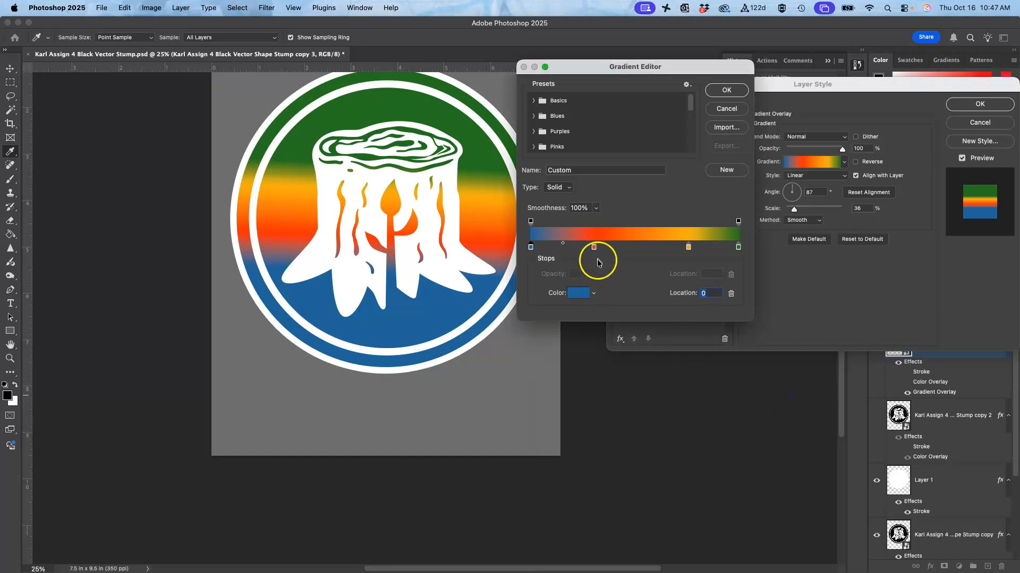
mouse_move(594, 247)
mouse_down()
mouse_move(631, 248)
mouse_move(590, 248)
mouse_up()
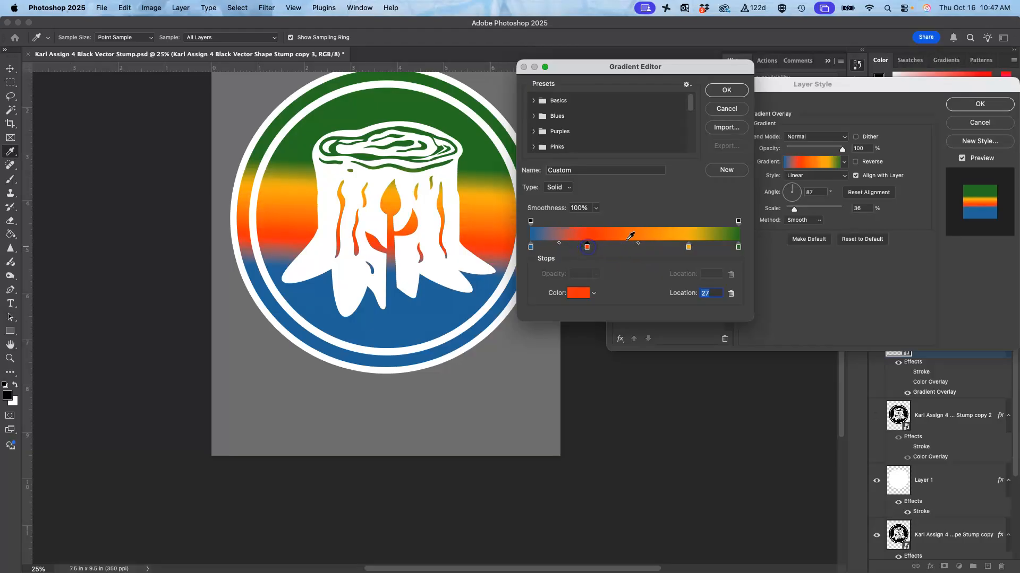
click(727, 91)
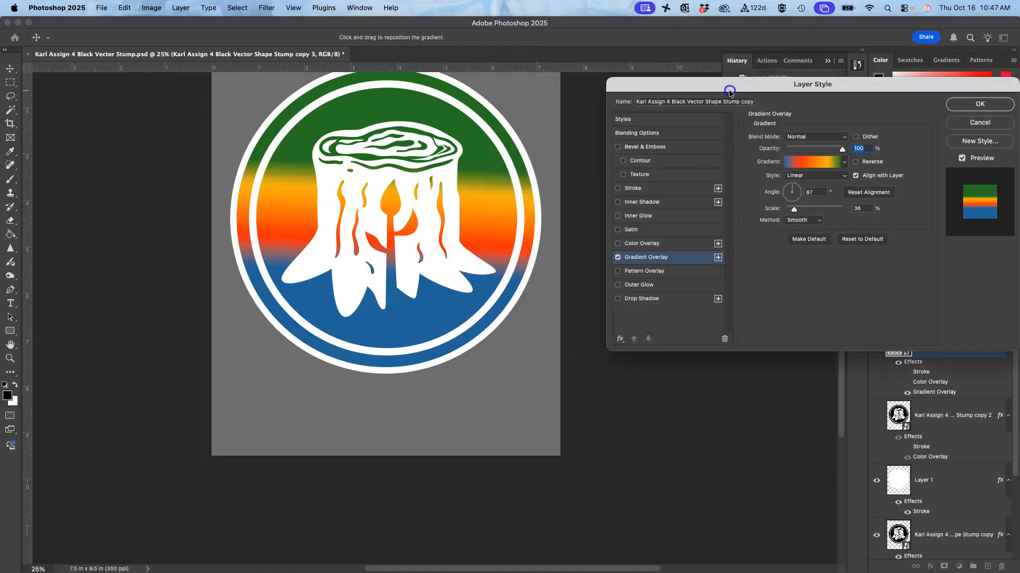
Step: Set the Gradient Overlay's angle to -119° and its scale to 78%
drag(794, 208, 825, 212)
click(586, 220)
scroll(568, 217, up, 4)
scroll(568, 218, right, 1)
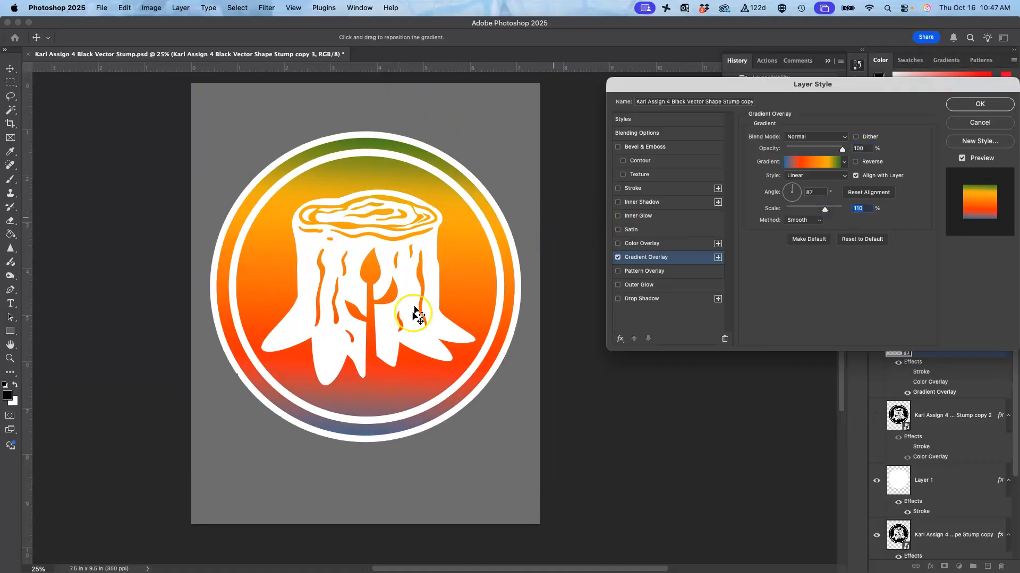
drag(796, 187, 812, 214)
click(814, 193)
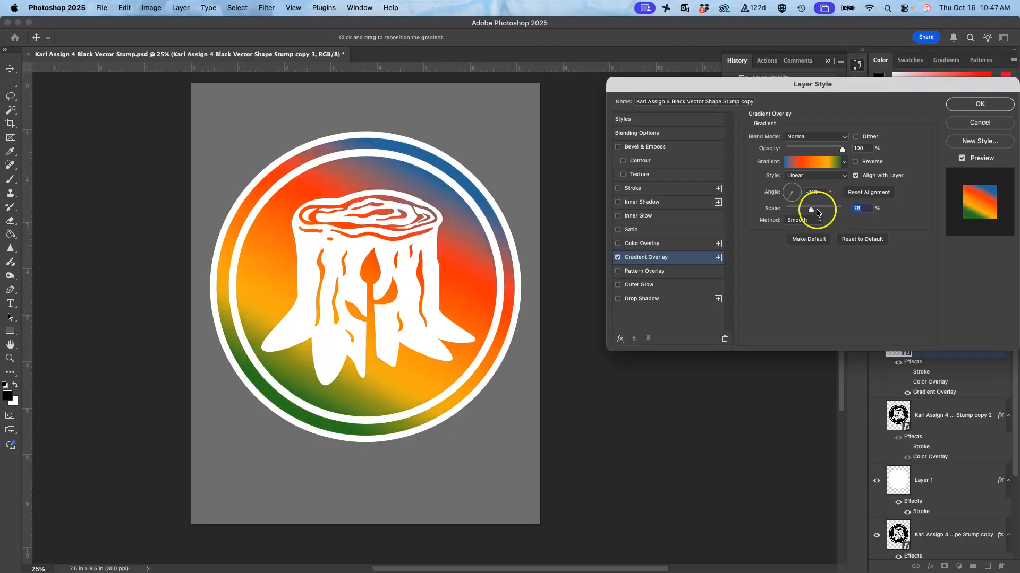
Step: Try the Radial gradient style, and set the Gradient Overlay's style to Angle
click(810, 178)
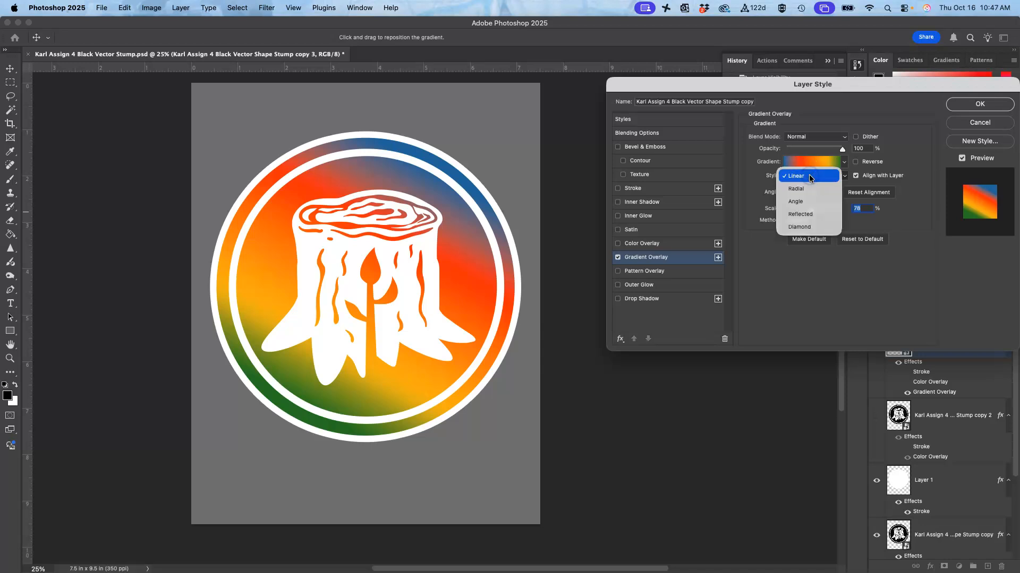
click(805, 188)
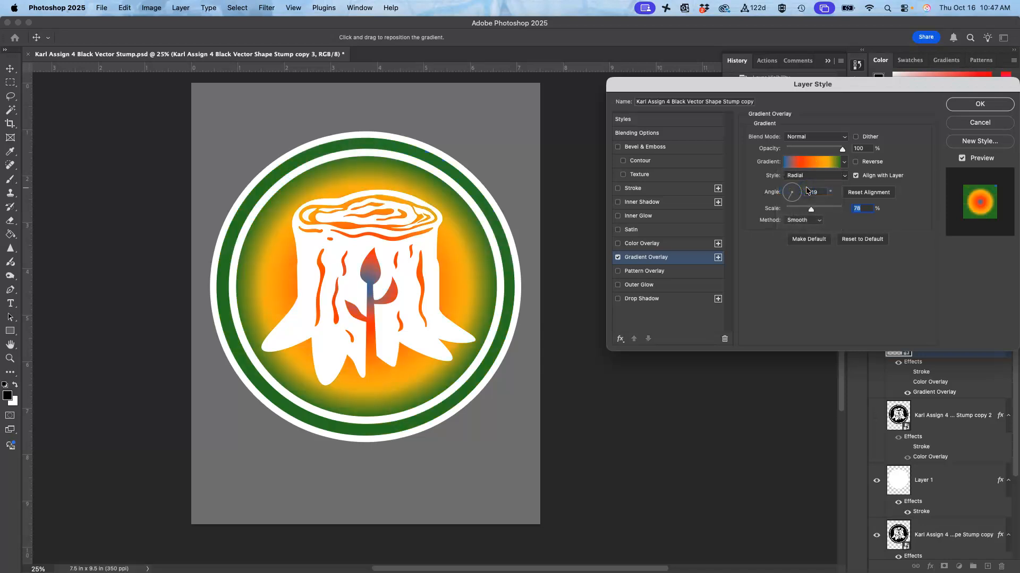
click(806, 176)
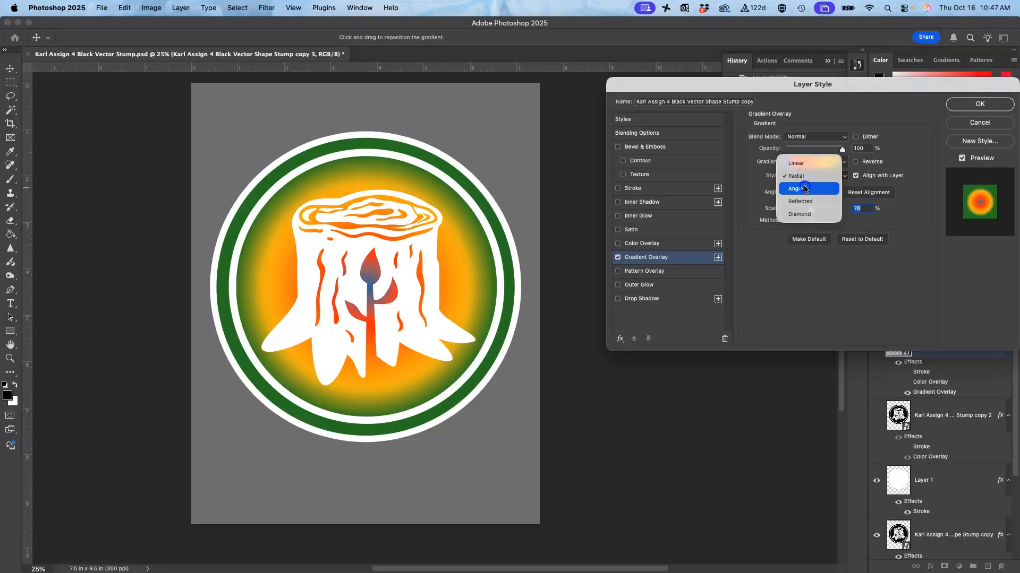
click(805, 189)
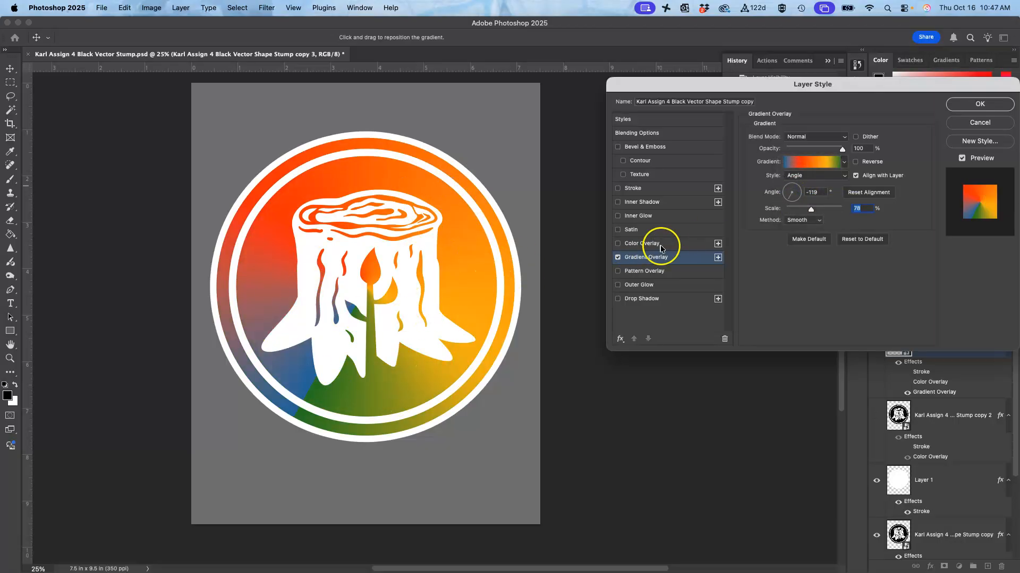
Step: Move the gradient's orange stop to location 53% and shift the red and green stops toward the blue start
click(816, 168)
drag(689, 248, 659, 248)
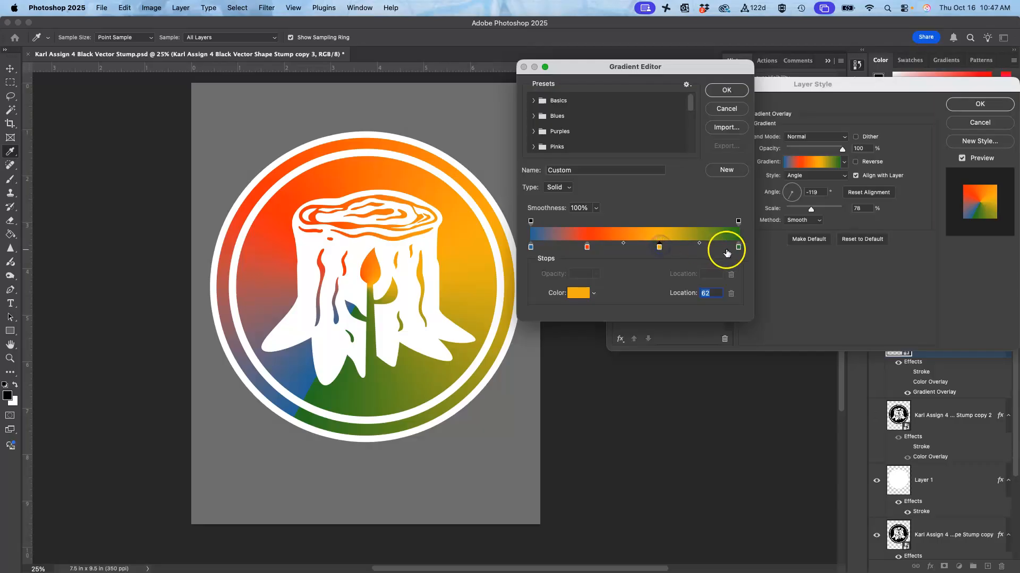
drag(738, 248, 645, 248)
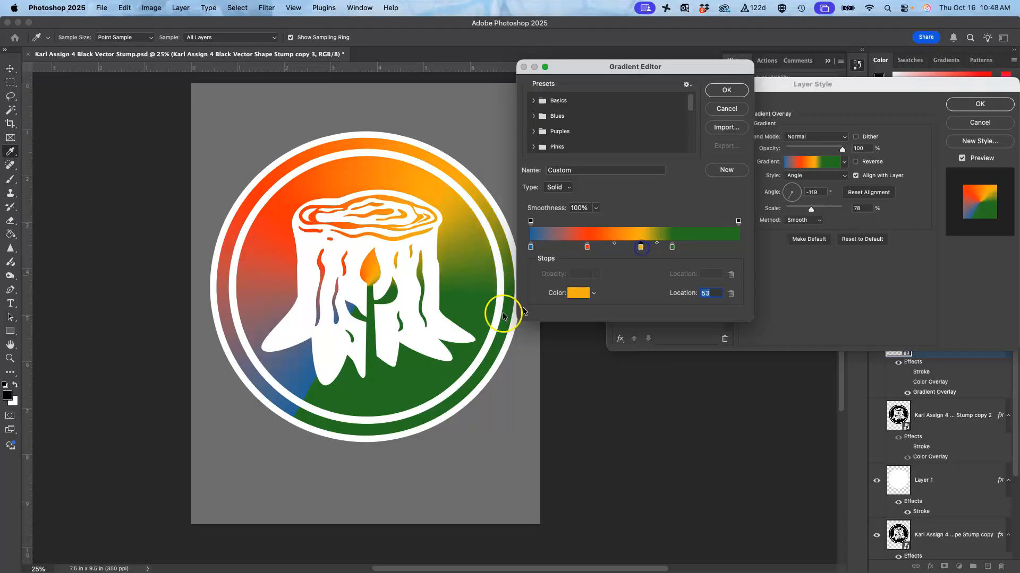
drag(587, 247, 569, 248)
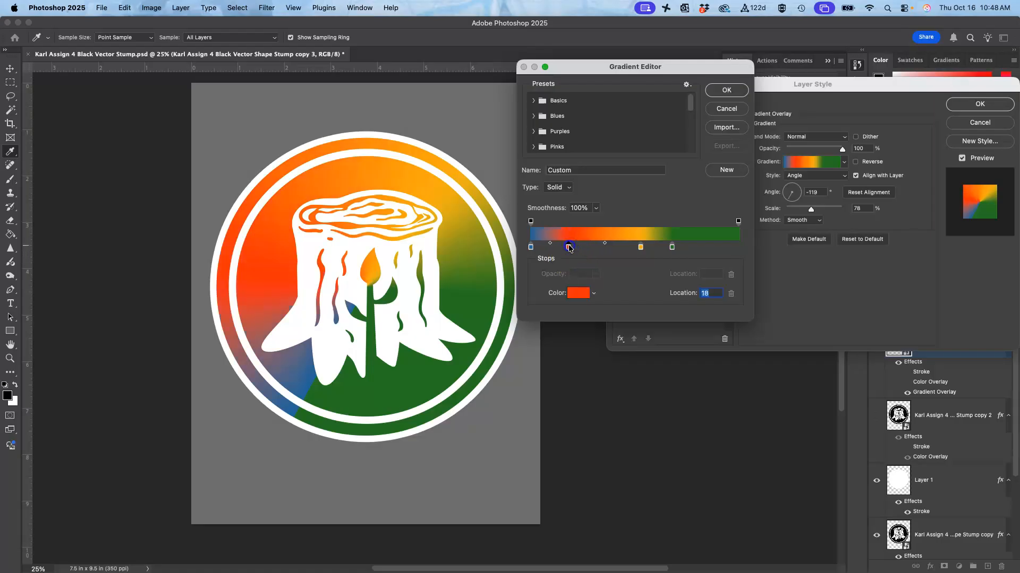
drag(671, 247, 685, 248)
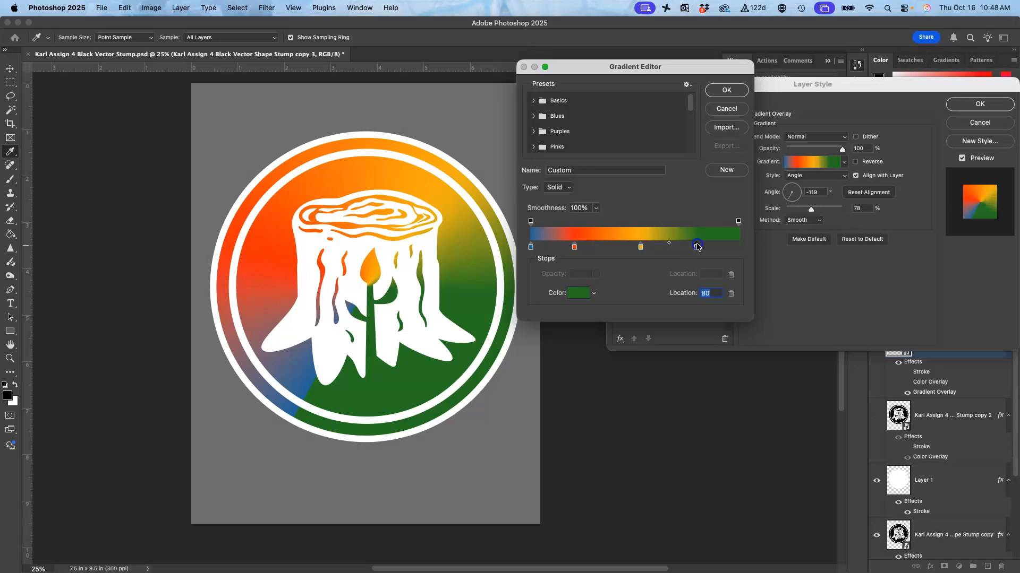
Step: Add a colour stop at location 96%, set it to blue (#51699e), and apply the edited gradient
click(731, 245)
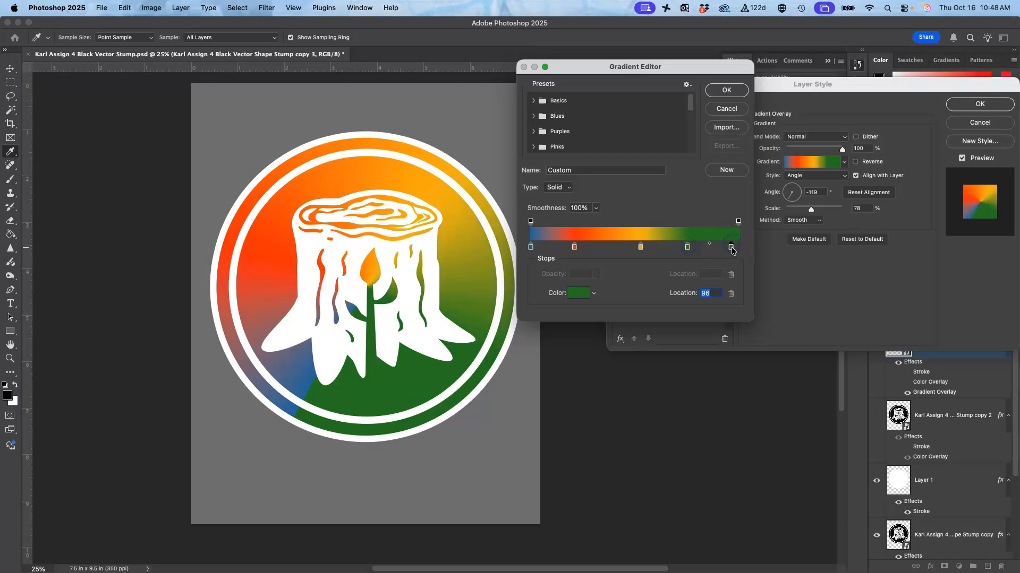
click(579, 295)
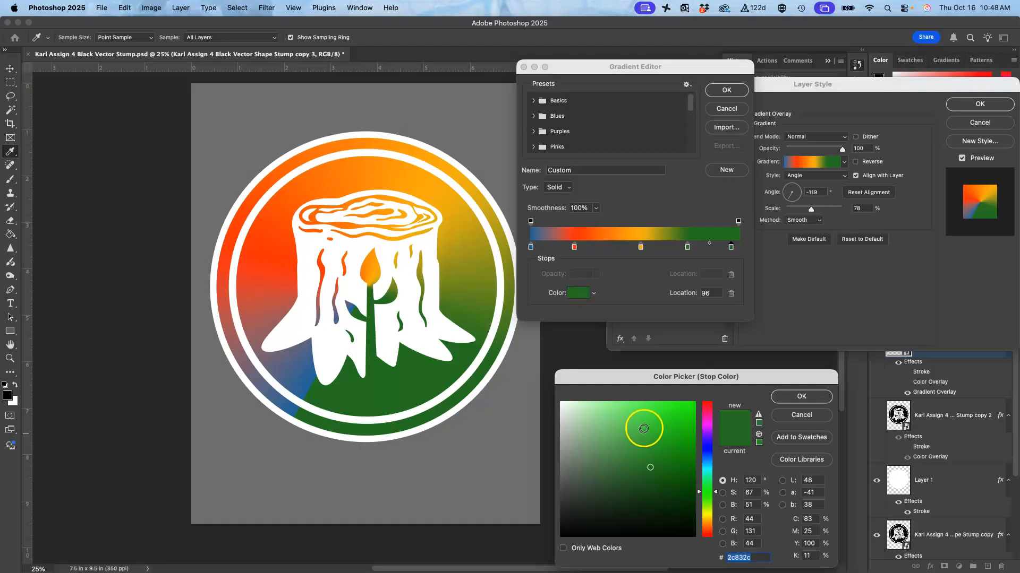
click(651, 425)
mouse_move(651, 425)
mouse_down()
mouse_move(665, 465)
mouse_move(655, 491)
mouse_up()
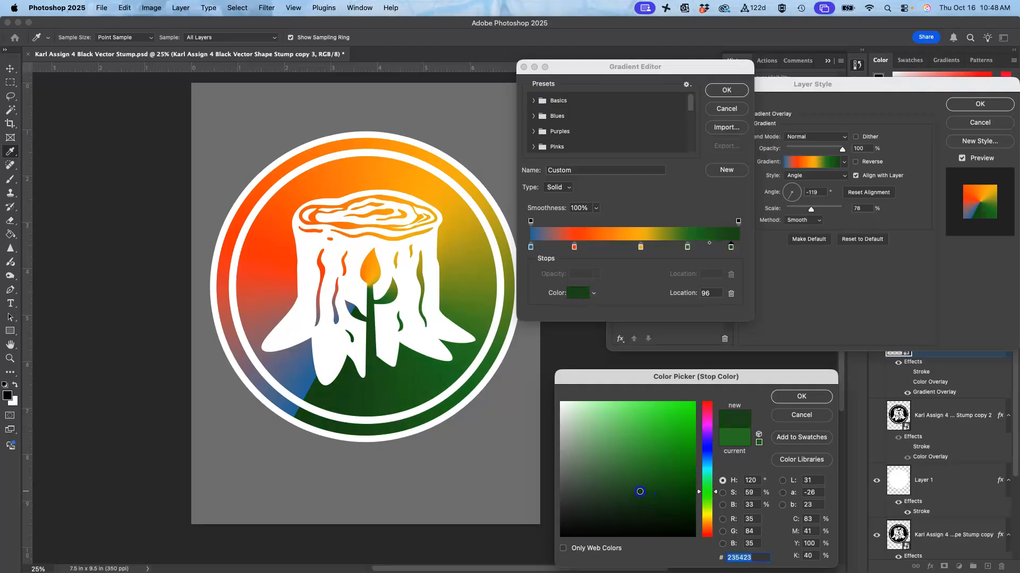
click(707, 452)
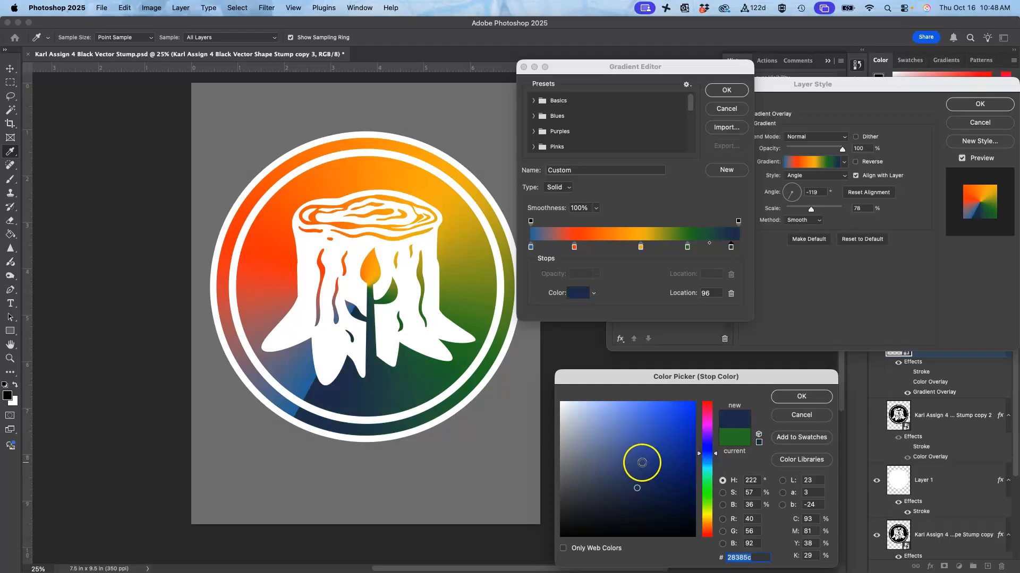
click(627, 452)
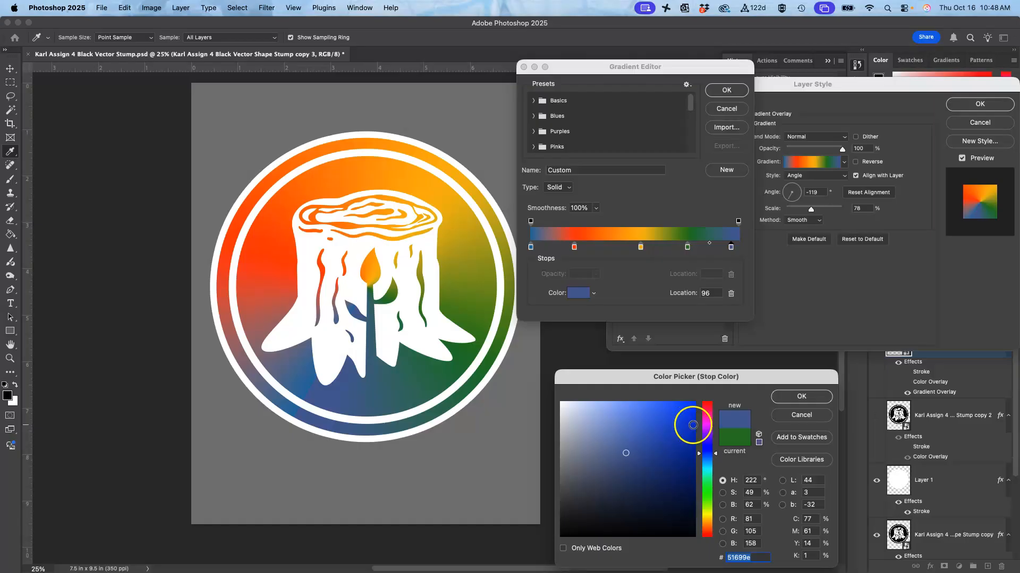
click(800, 398)
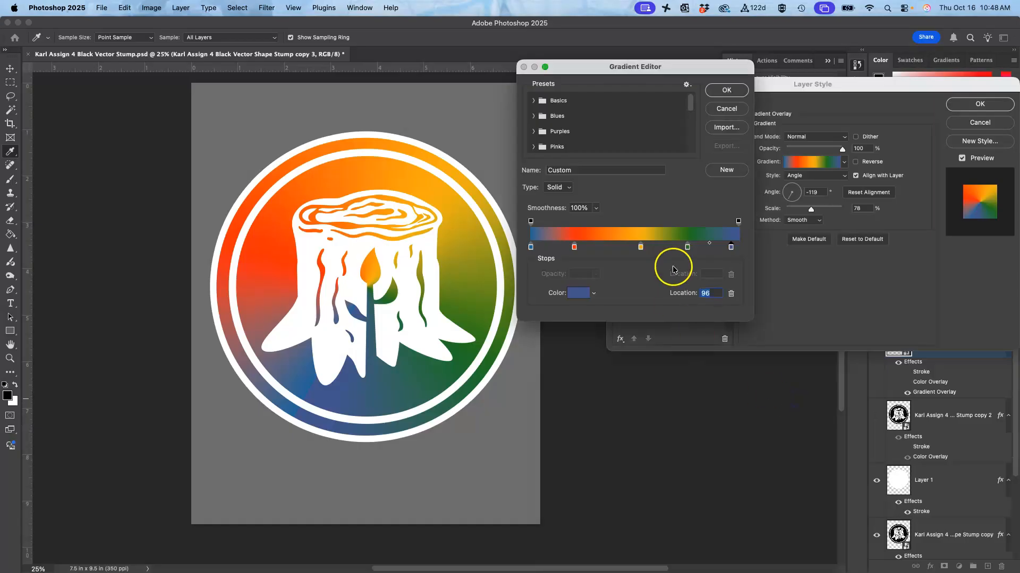
click(726, 89)
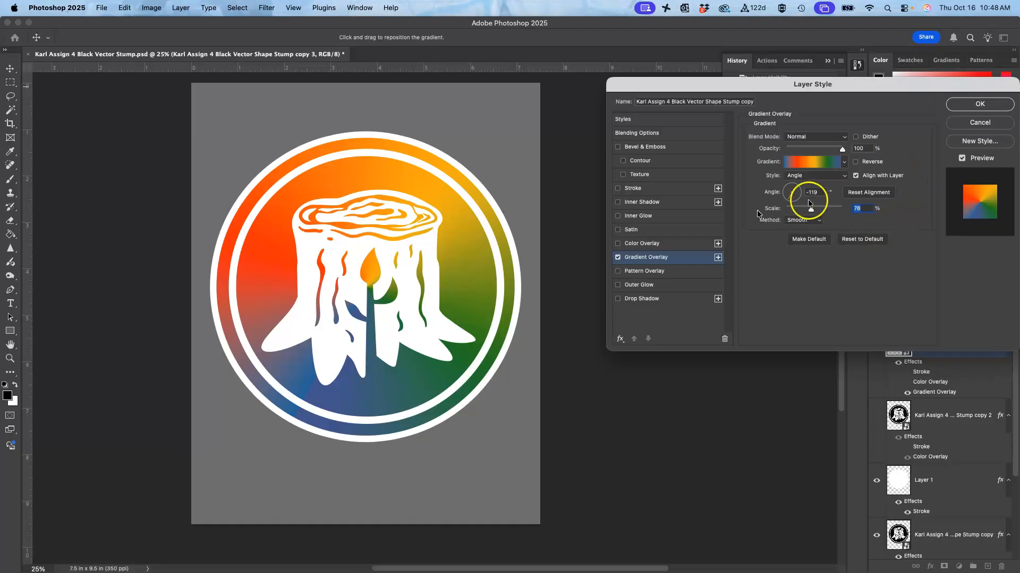
Step: Enable the green Color Overlay on the logo layer, set its opacity to 50%, and set its blend mode to Dissolve
click(618, 245)
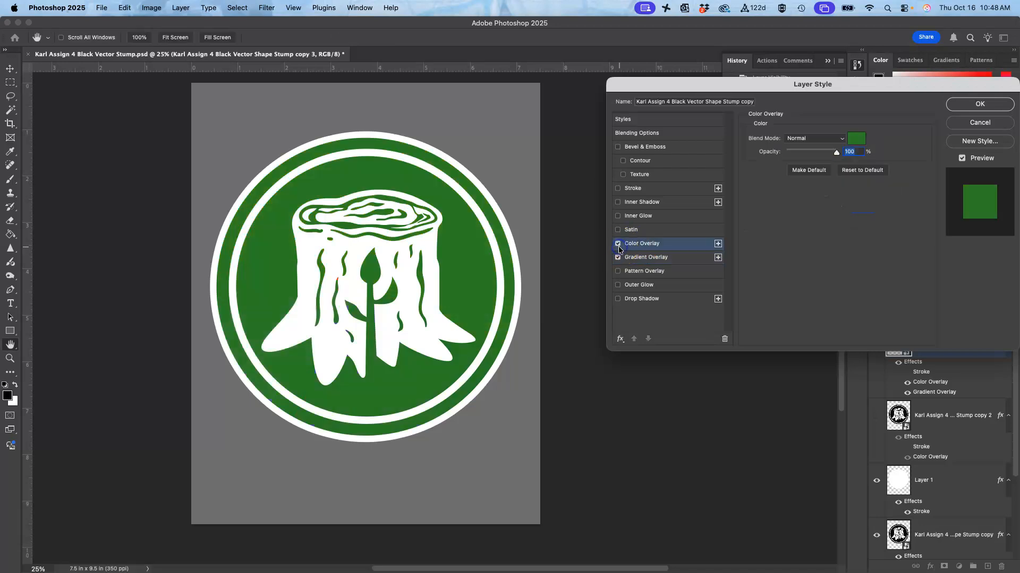
click(618, 244)
click(618, 244)
drag(837, 155, 811, 162)
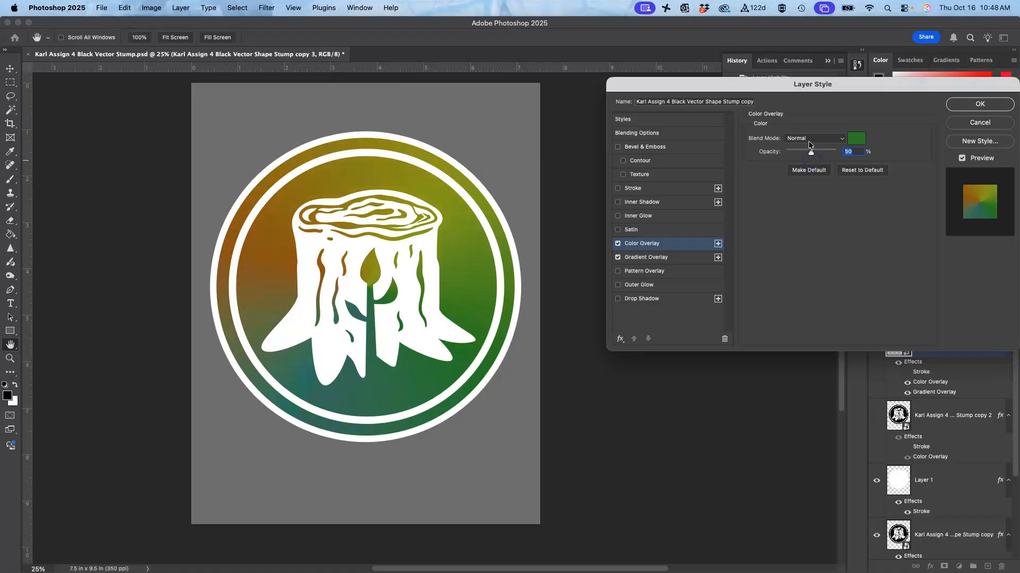
click(809, 139)
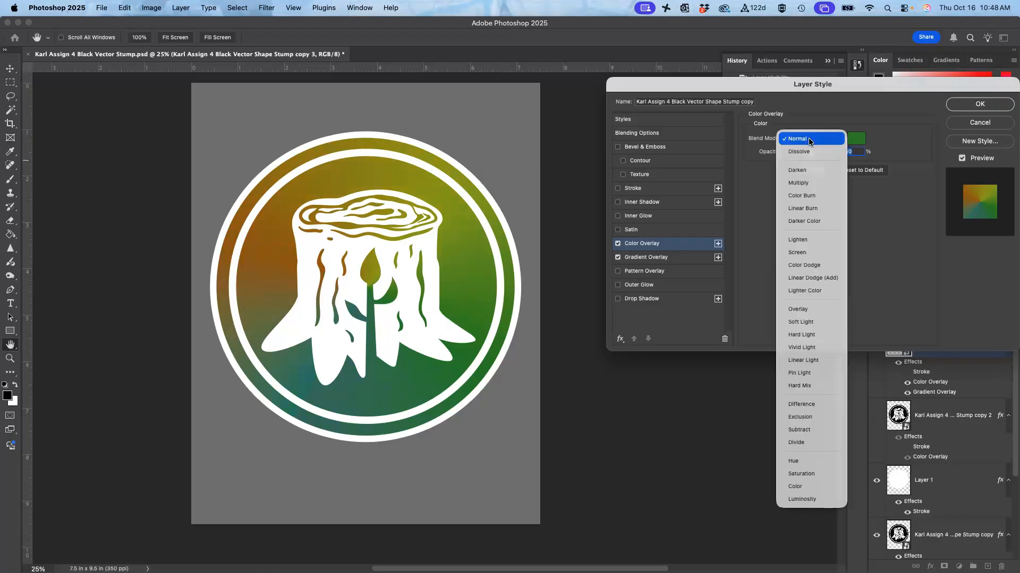
click(801, 152)
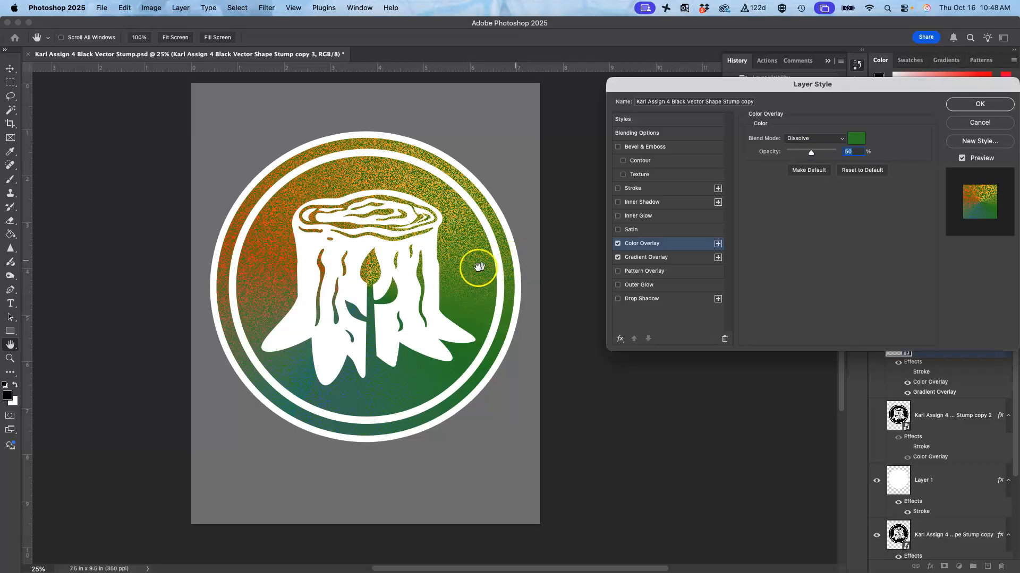
Step: Examine the dissolve pattern of the green overlay over the gradient close up across the stump logo
key(super+plus)
key(super+plus)
key(super+plus)
key(super+plus)
key(super+plus)
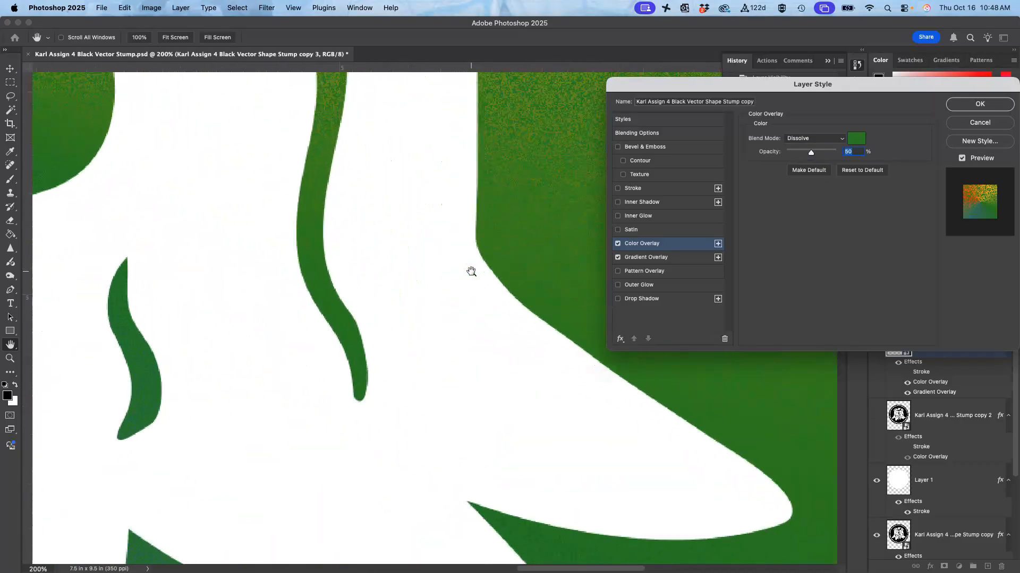
key(super+plus)
scroll(471, 271, up, 12)
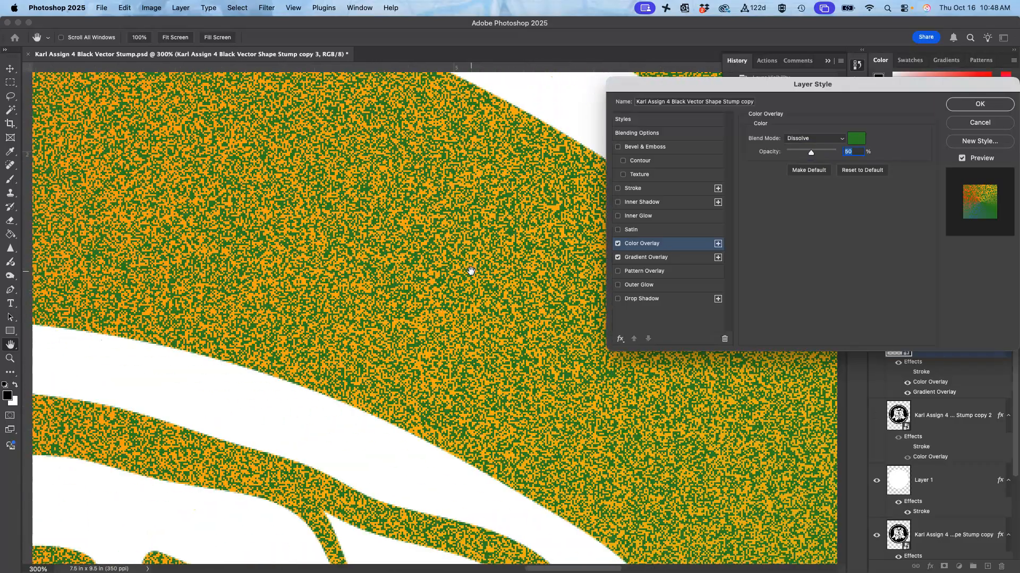
scroll(471, 271, down, 10)
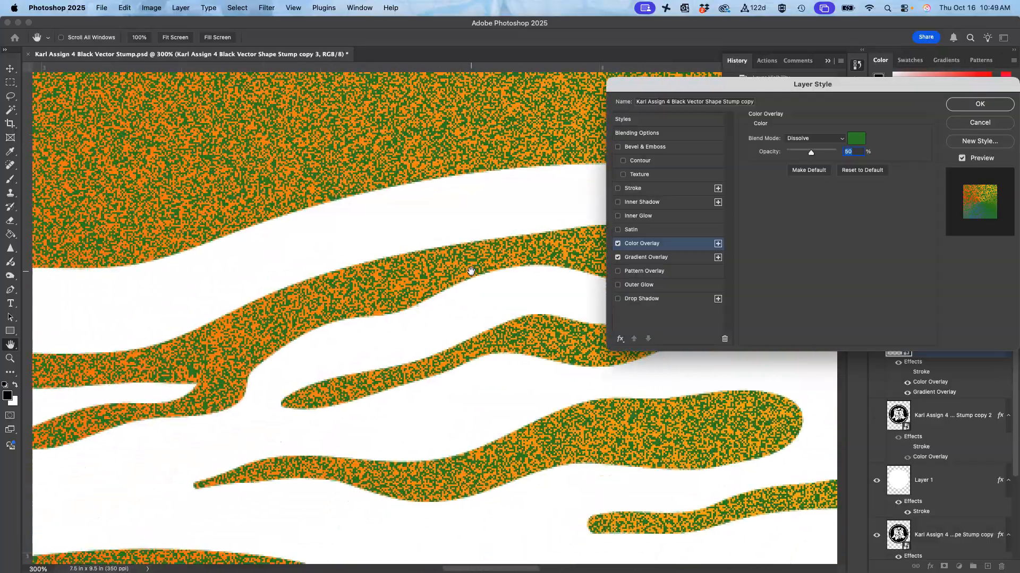
scroll(471, 271, down, 4)
scroll(471, 272, left, 2)
scroll(471, 271, down, 10)
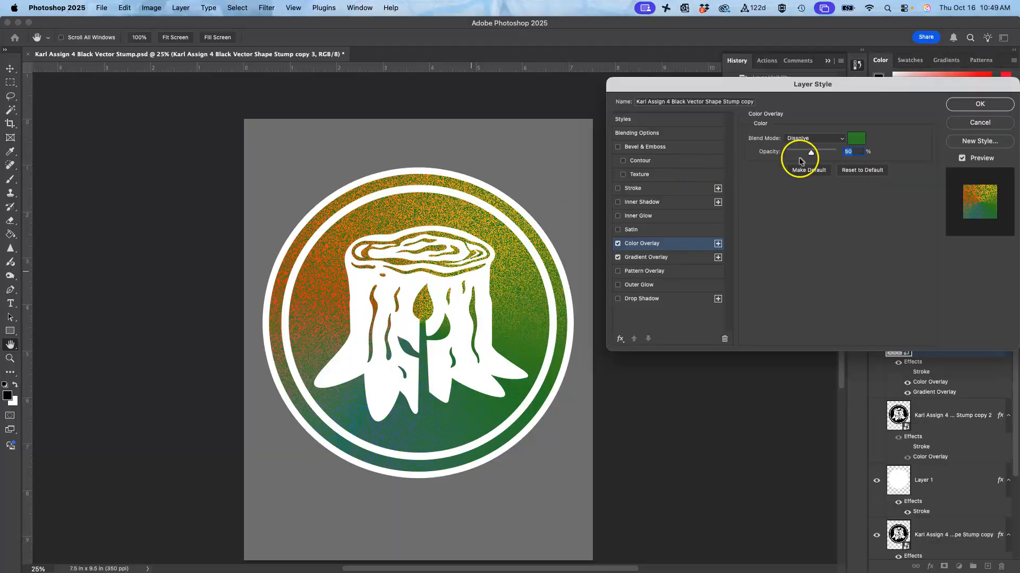
Step: Try the Soft Light blend mode on the Color Overlay with its opacity at 67%
drag(811, 155, 811, 155)
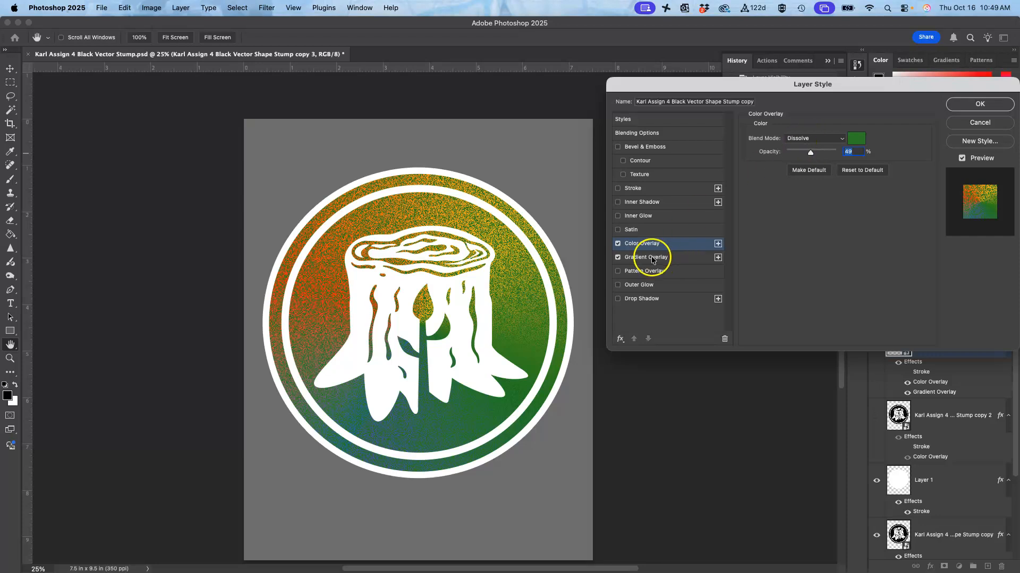
click(811, 140)
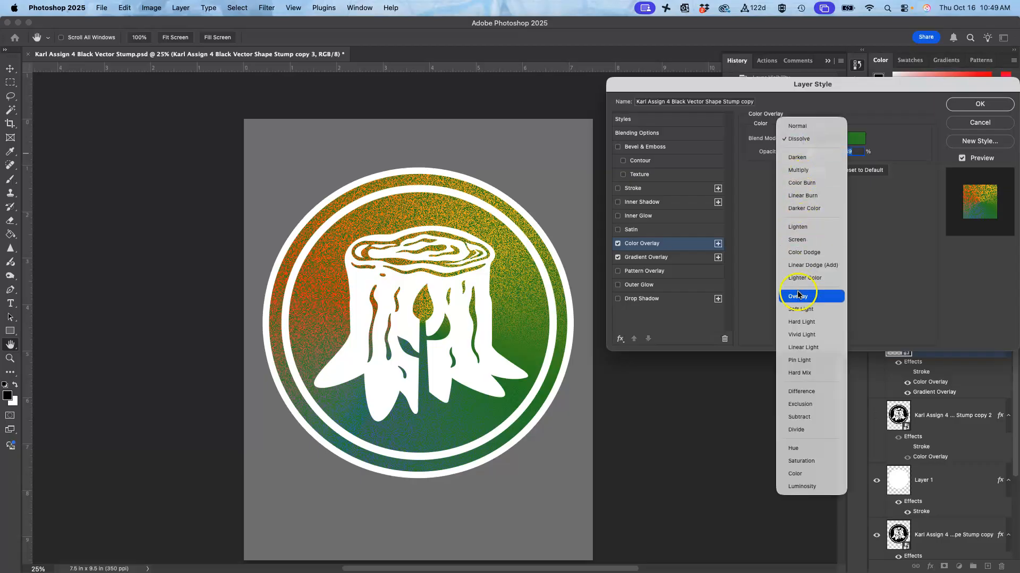
click(799, 310)
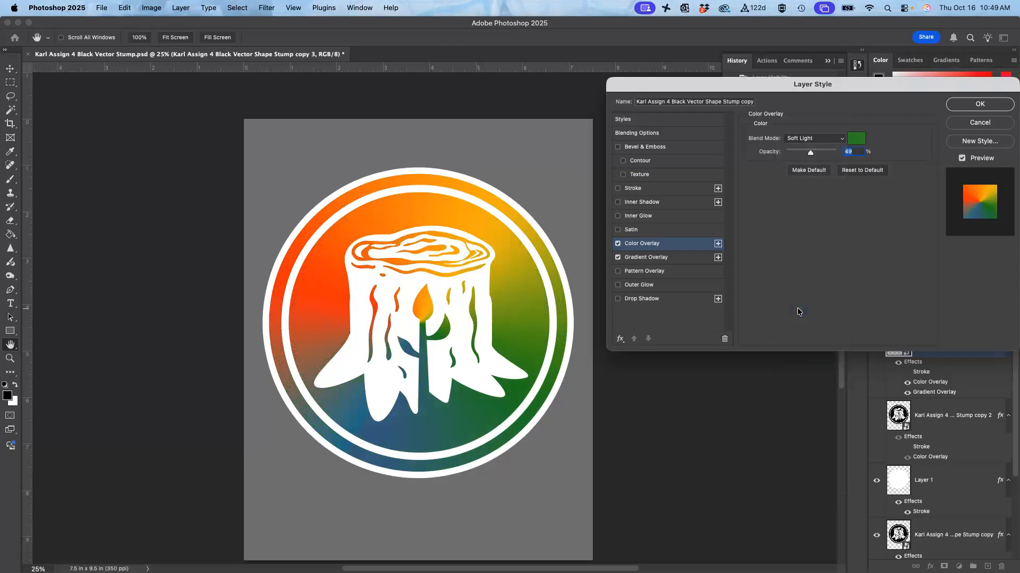
drag(811, 152, 812, 155)
drag(766, 161, 794, 162)
Step: Try the Pin Light blend mode on the Color Overlay with its opacity at 57%
click(818, 139)
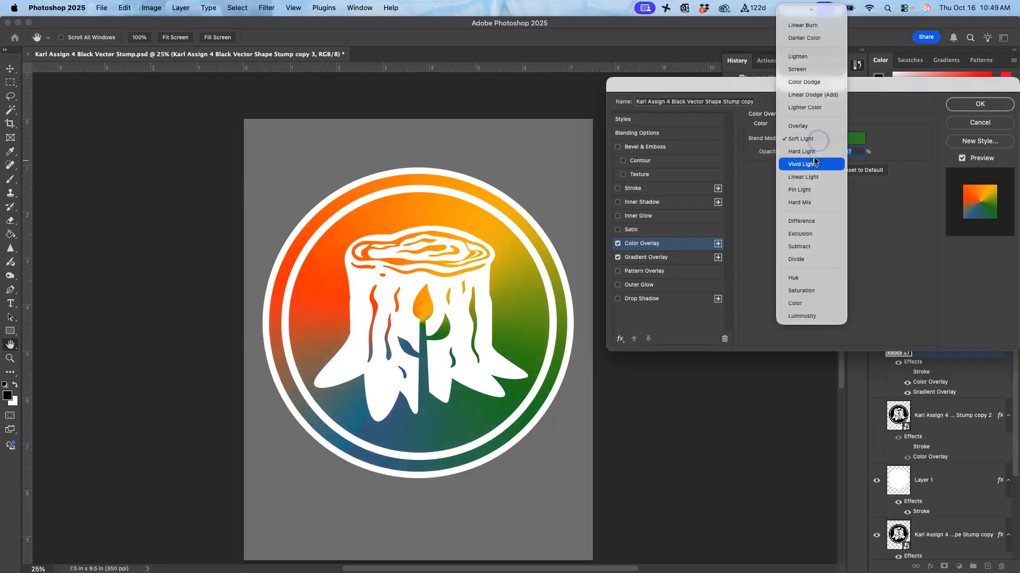
click(808, 195)
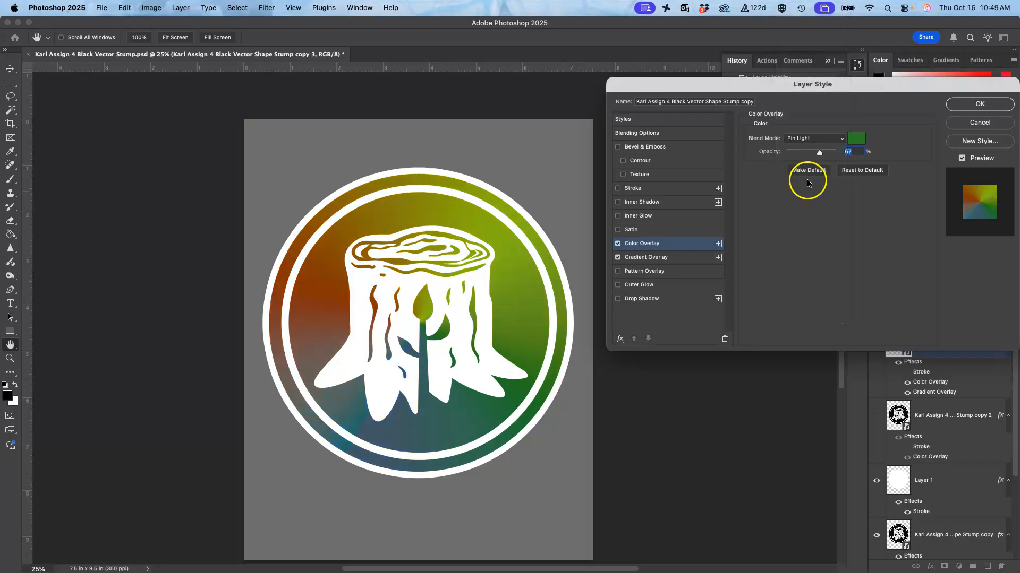
drag(818, 155, 822, 154)
Step: Try the Divide, Saturation and Color Burn blend modes on the Color Overlay
click(814, 140)
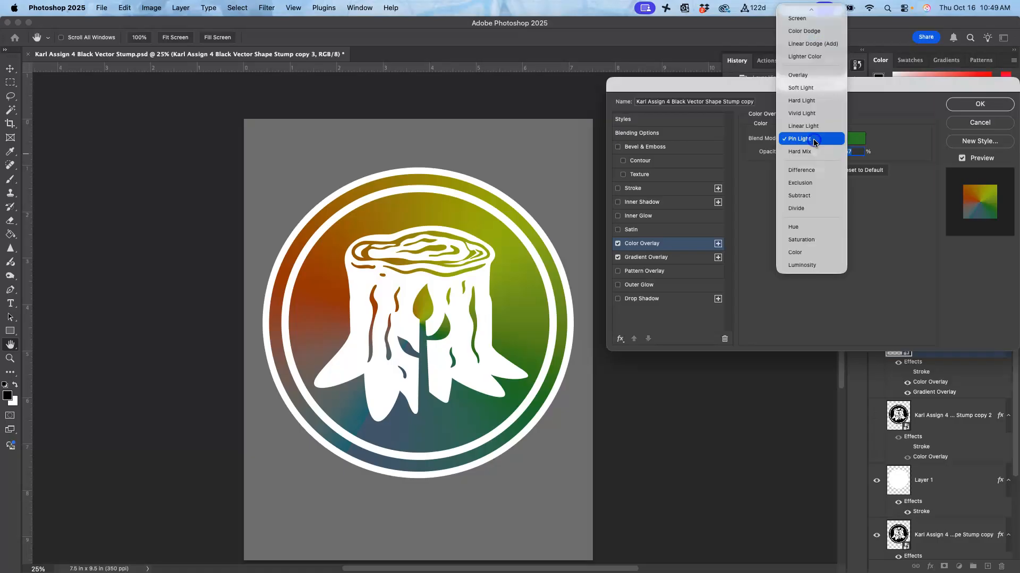
click(806, 209)
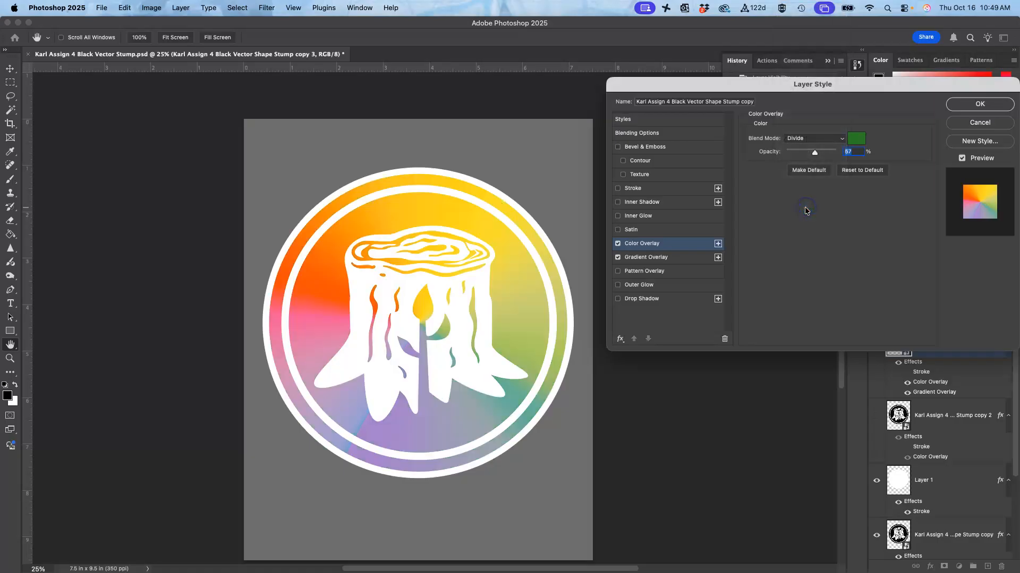
click(805, 140)
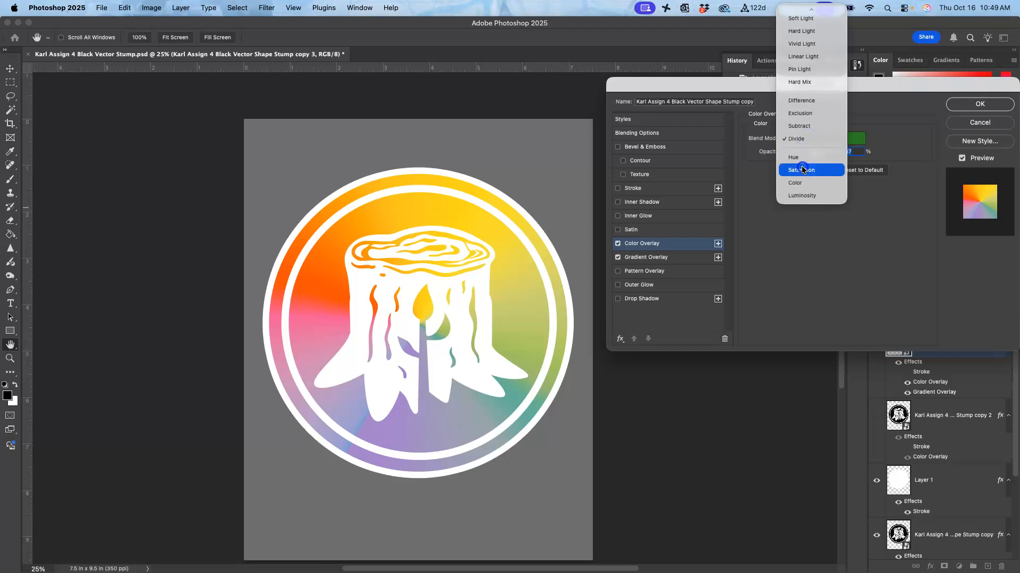
click(803, 170)
click(808, 139)
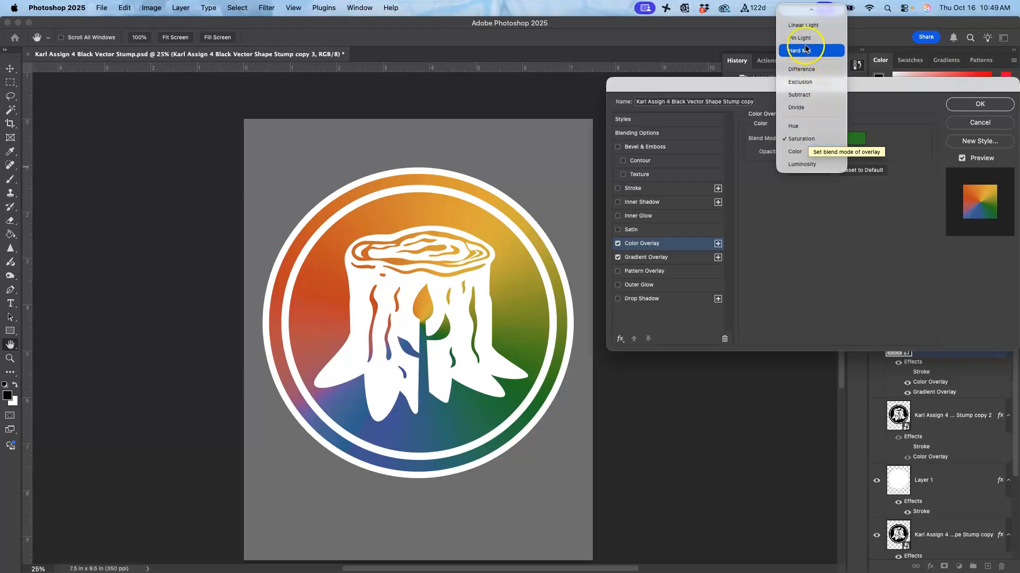
mouse_move(802, 8)
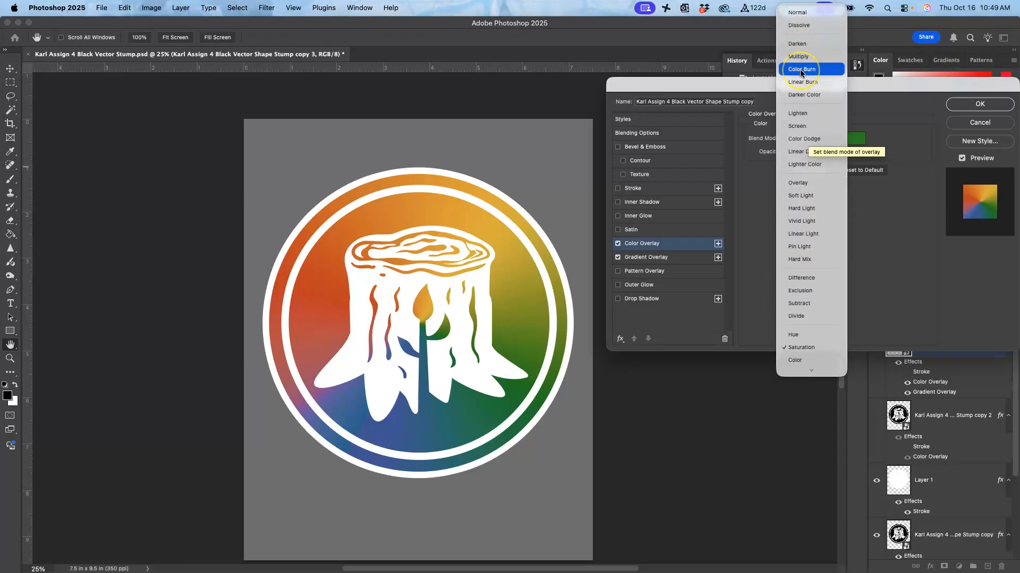
click(802, 70)
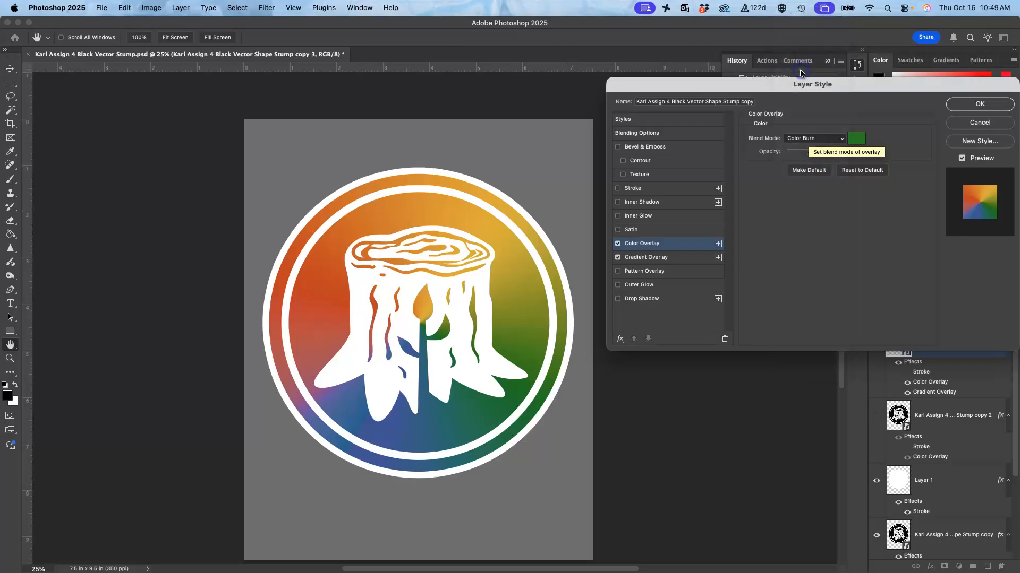
Step: Try the Lighten blend mode on the Color Overlay, followed by Soft Light
click(801, 142)
click(803, 184)
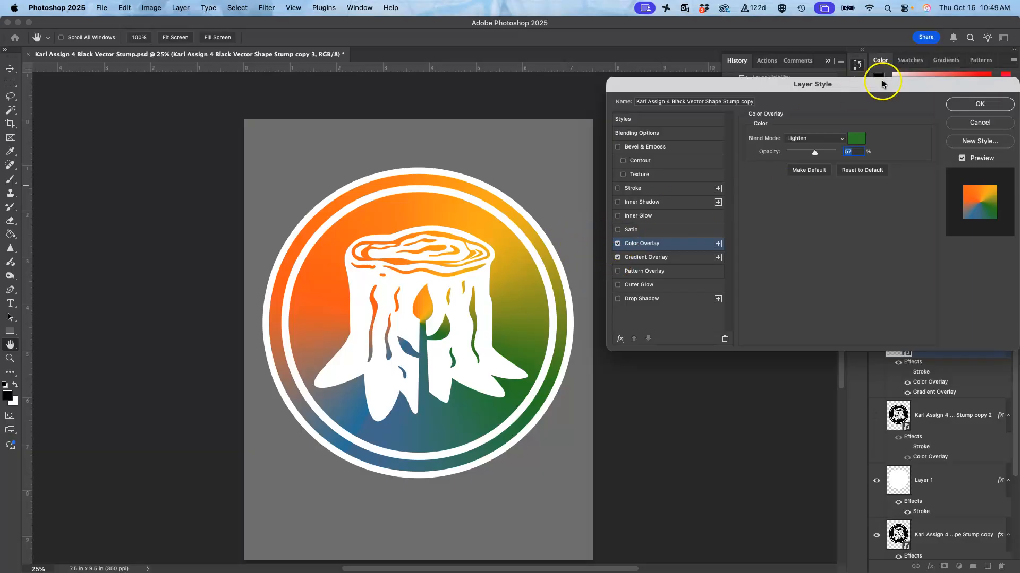
click(814, 139)
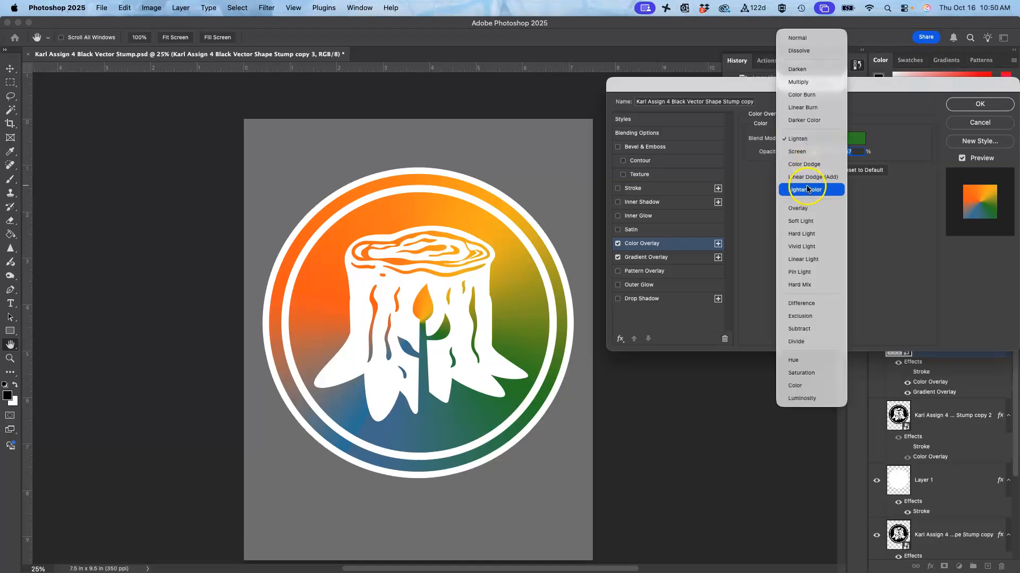
click(802, 222)
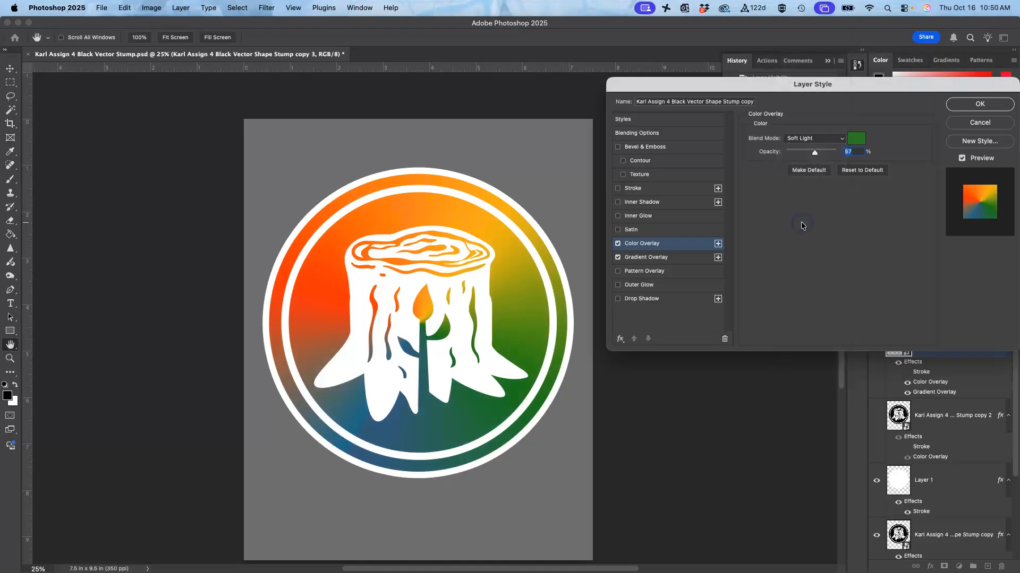
Step: Set the Color Overlay's blend mode to Dissolve and its opacity to 28%
click(811, 139)
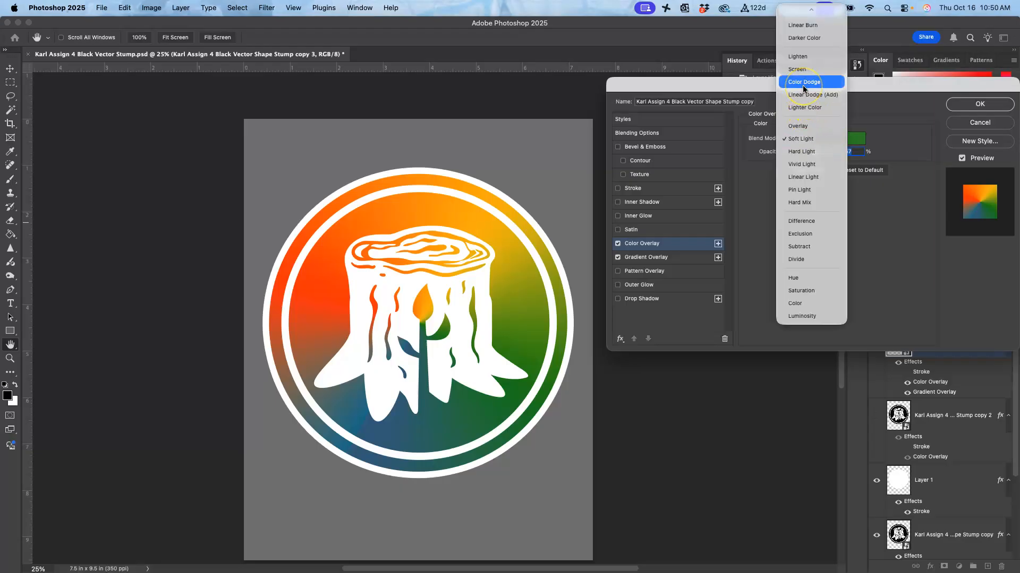
scroll(804, 89, up, 3)
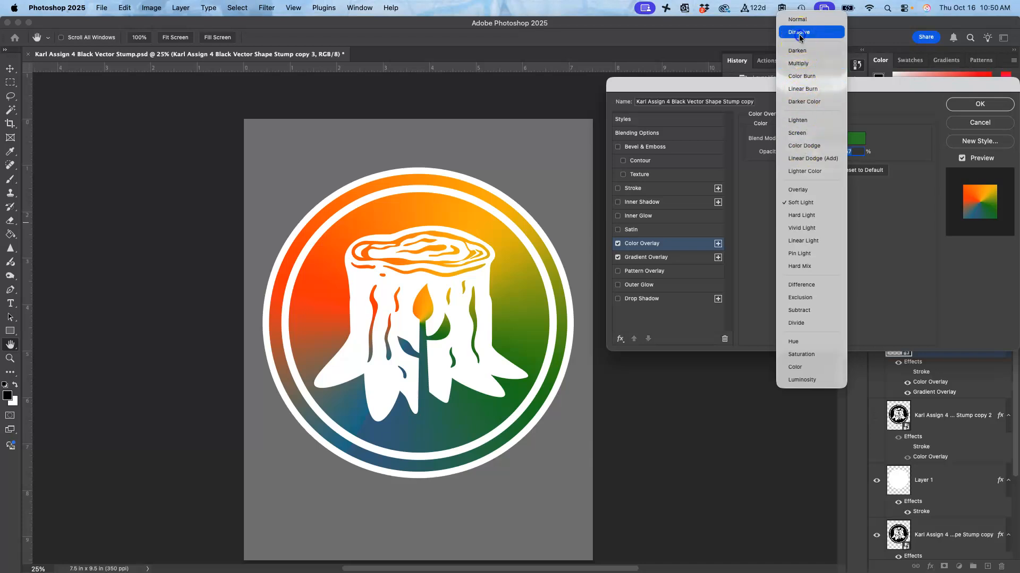
click(799, 33)
drag(813, 153, 799, 155)
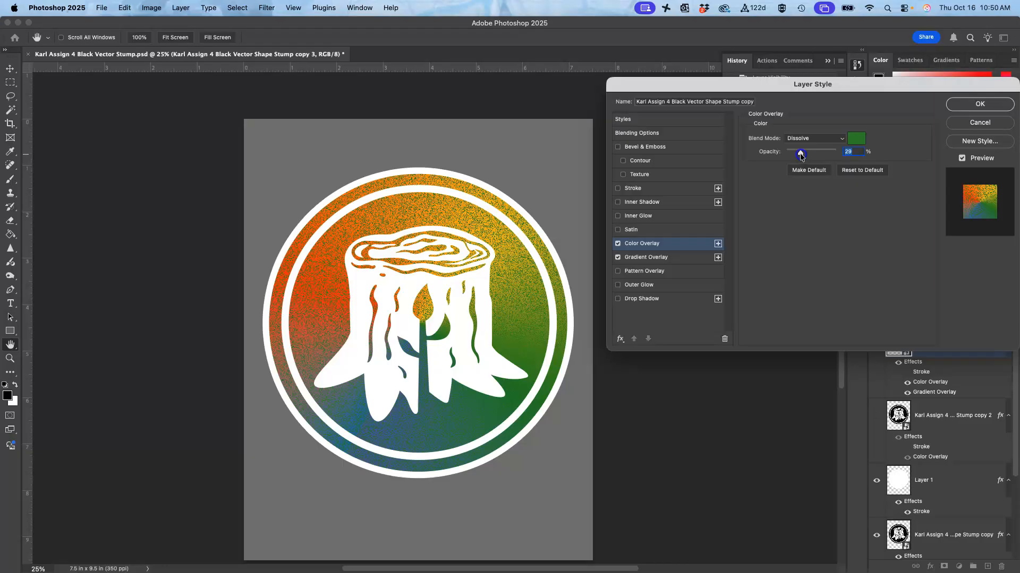
Step: Change the Color Overlay to a lighter green, about #5bba58, and apply the layer style
click(855, 140)
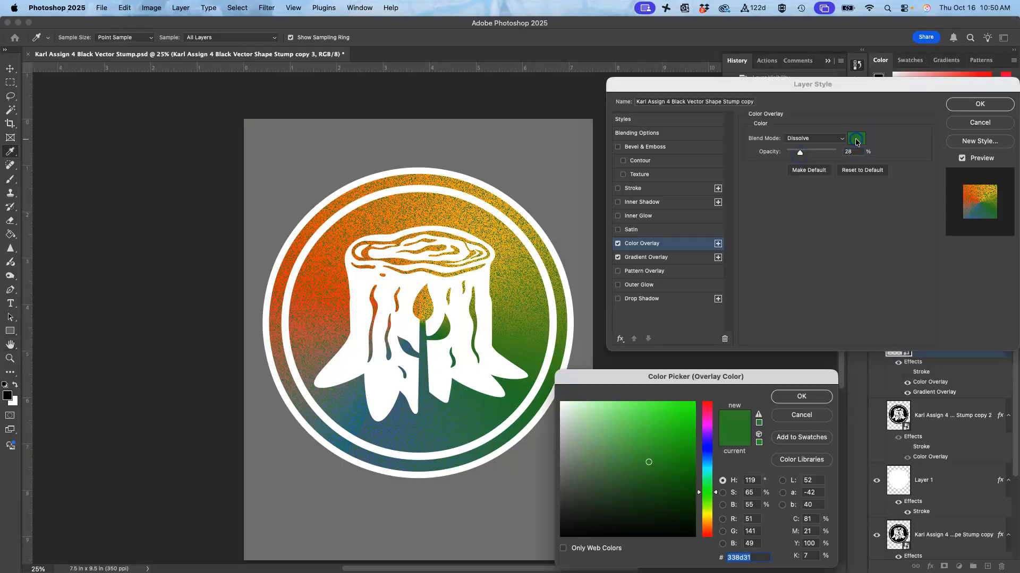
click(646, 420)
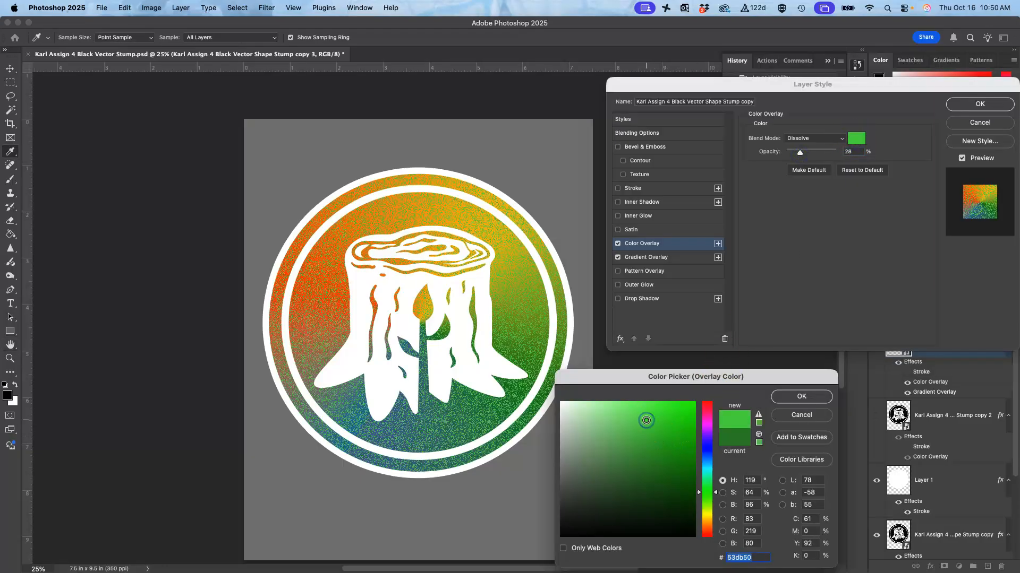
drag(646, 420, 635, 438)
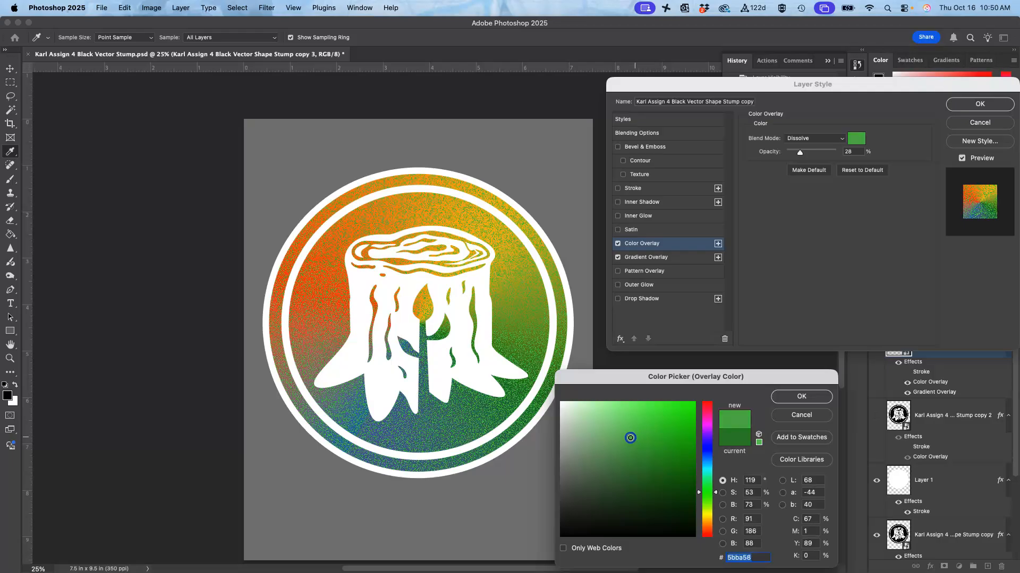
click(786, 395)
click(440, 328)
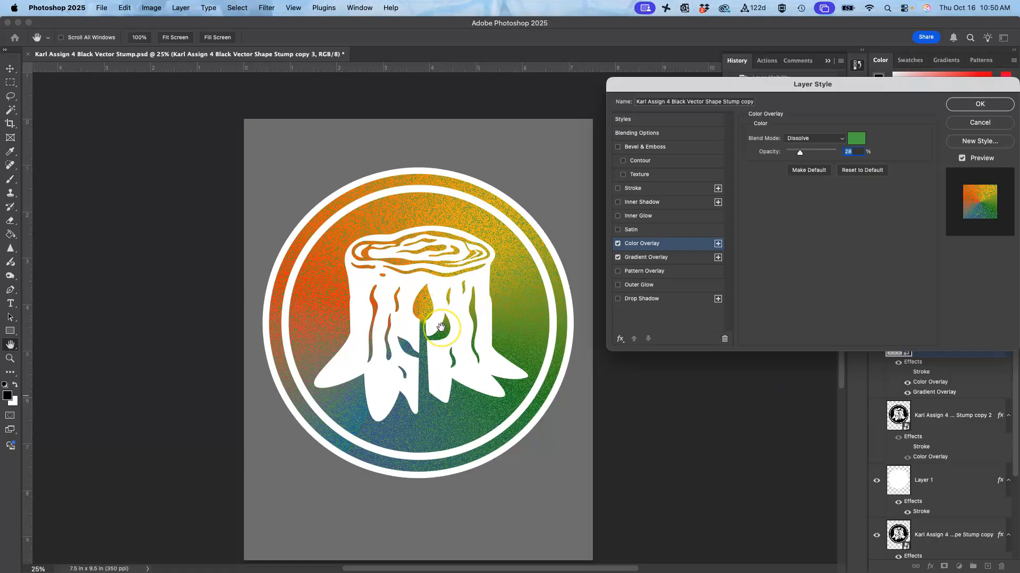
click(980, 104)
Step: Select the coloured outer ring of the logo with the Magic Wand and add a new layer for it
key(w)
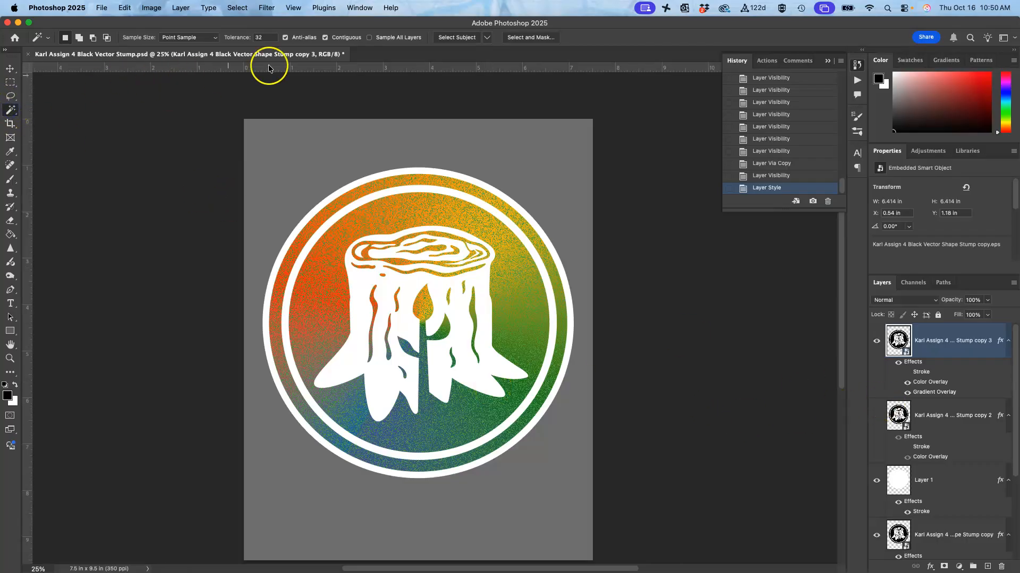
click(499, 207)
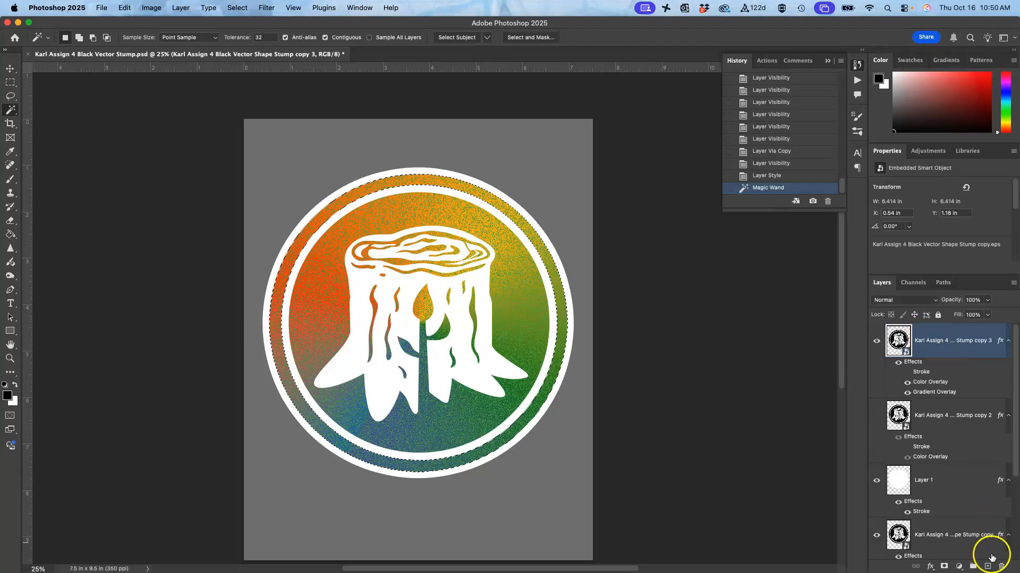
click(988, 566)
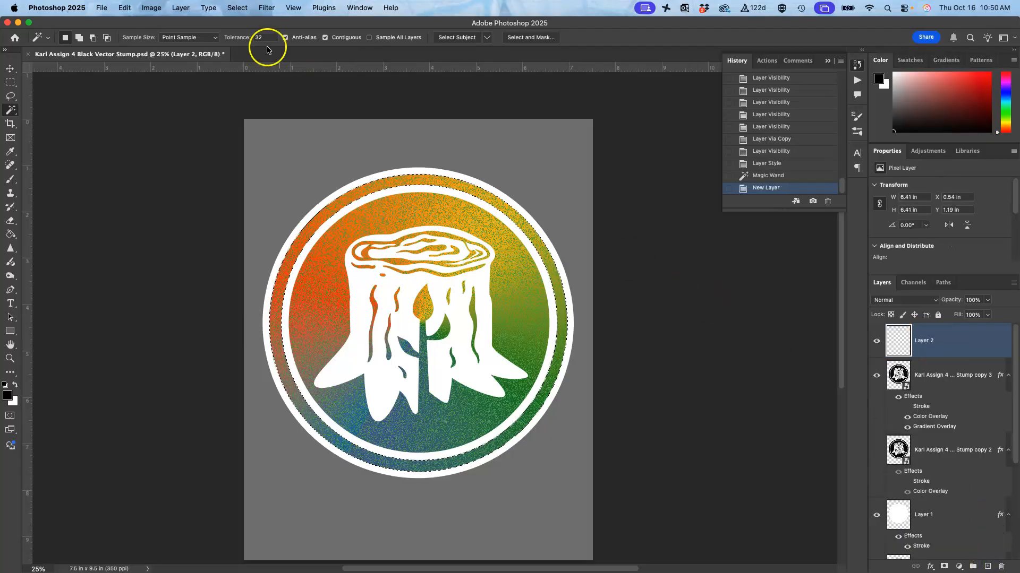
Step: Fill the selected outer ring on the new layer with red #ef1c0c at 100% opacity and clear the selection
click(125, 8)
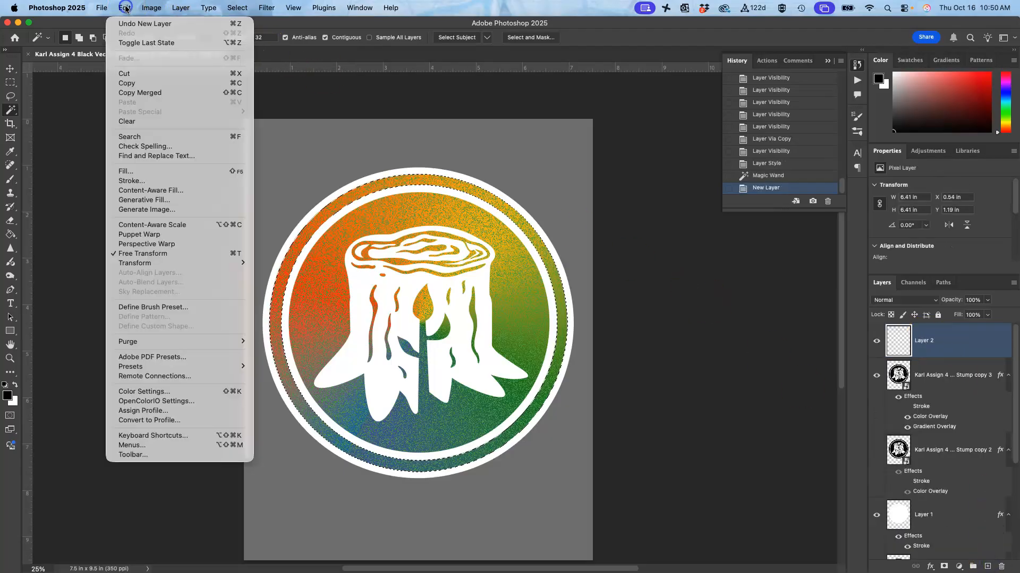
click(138, 173)
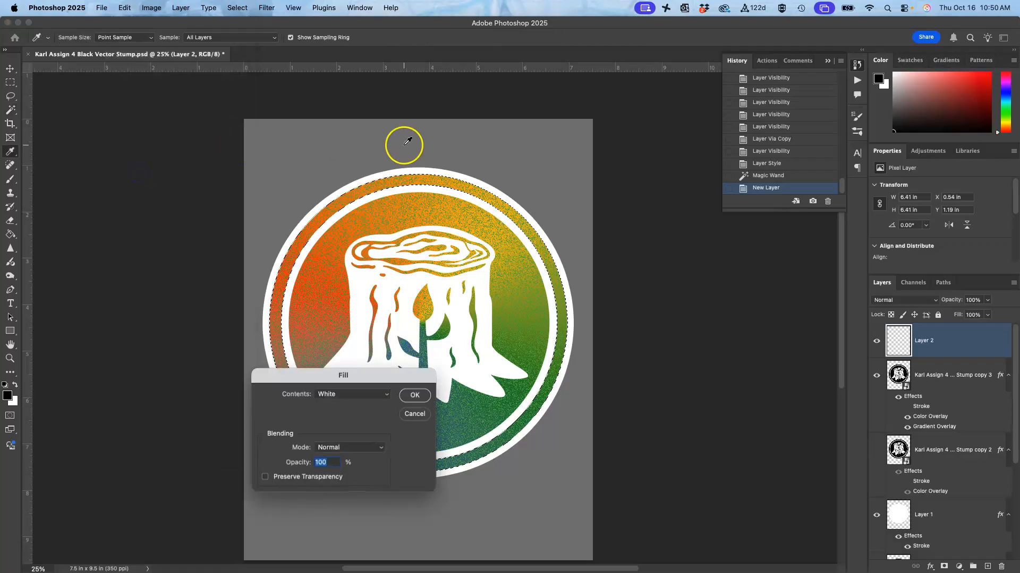
click(333, 395)
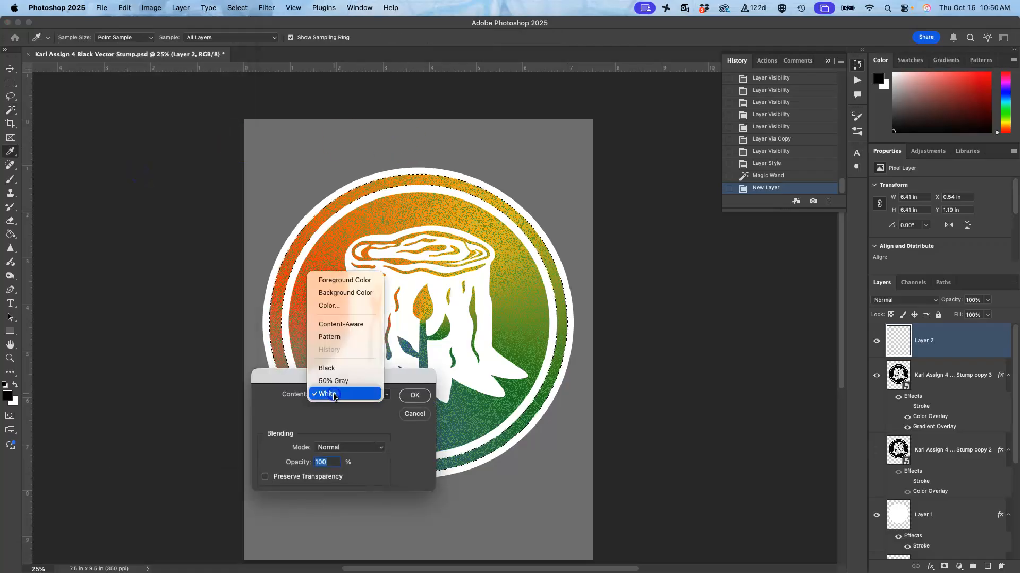
click(329, 307)
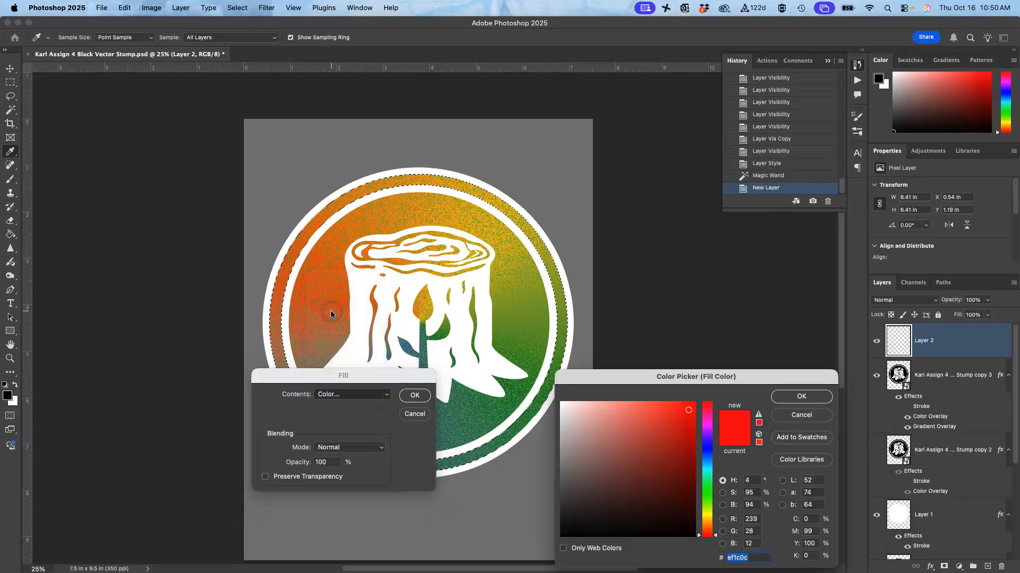
click(790, 398)
click(414, 395)
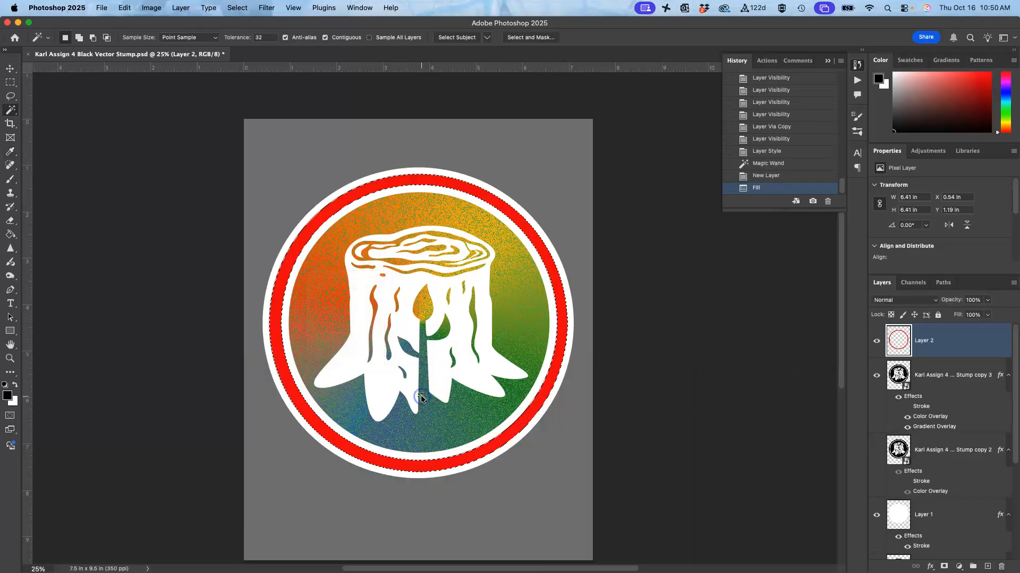
click(639, 357)
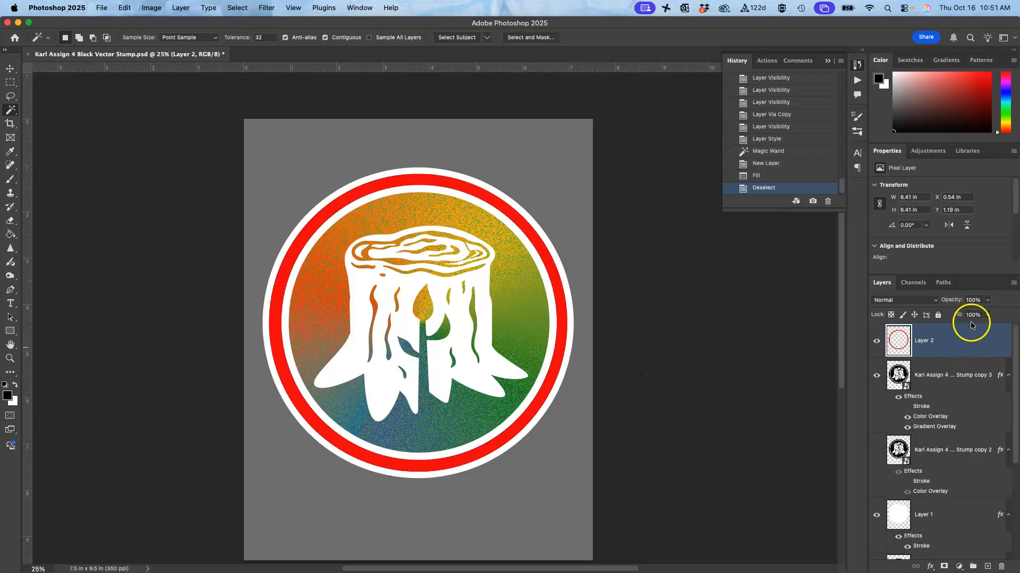
Step: Compare the logo with and without the red ring layer and examine the ring's edges up close
click(876, 341)
click(876, 342)
click(876, 341)
click(876, 341)
key(super+1)
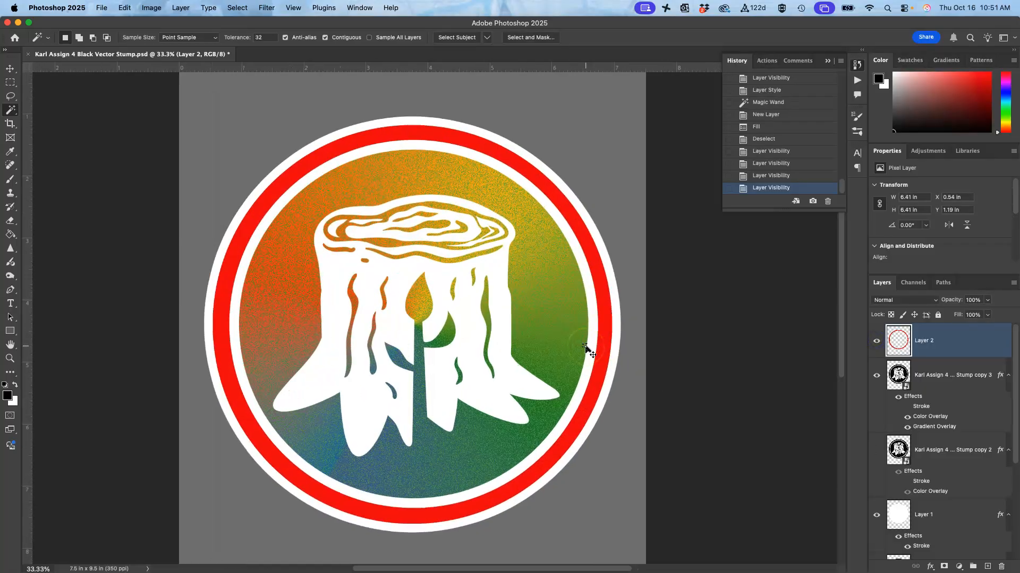
scroll(586, 347, up, 10)
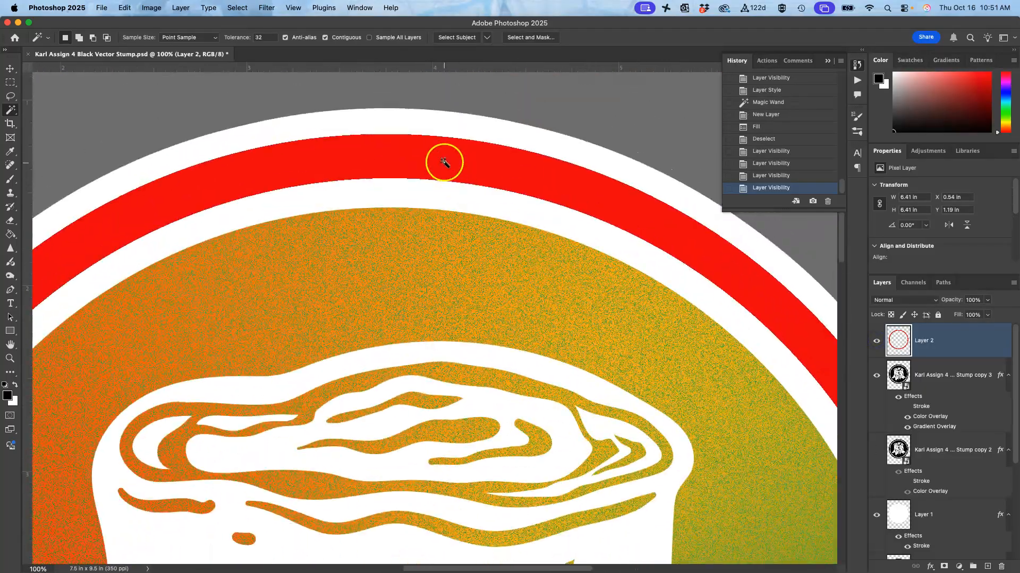
key(super+minus)
key(super+minus)
key(super+minus)
key(super+minus)
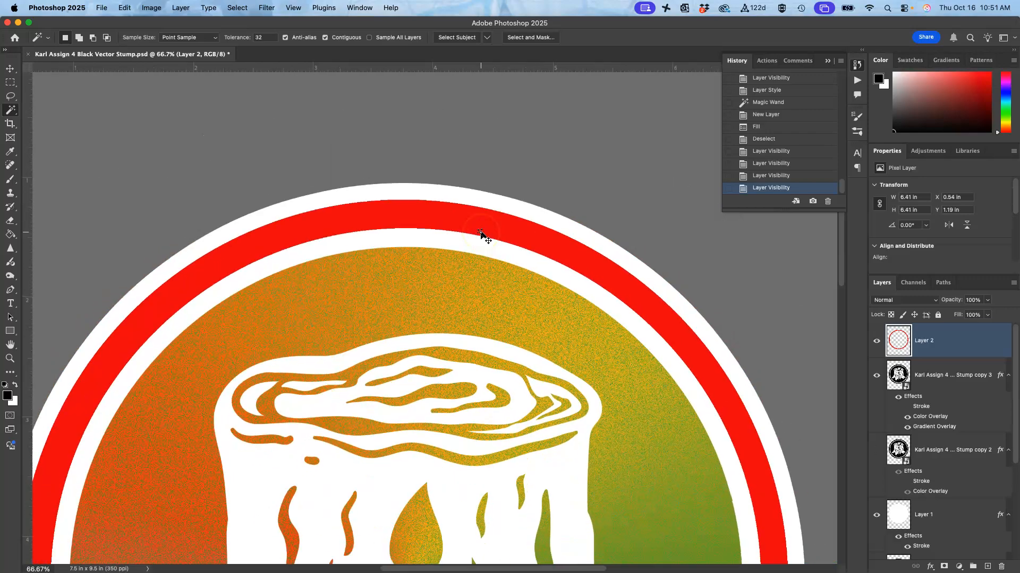
scroll(481, 233, down, 4)
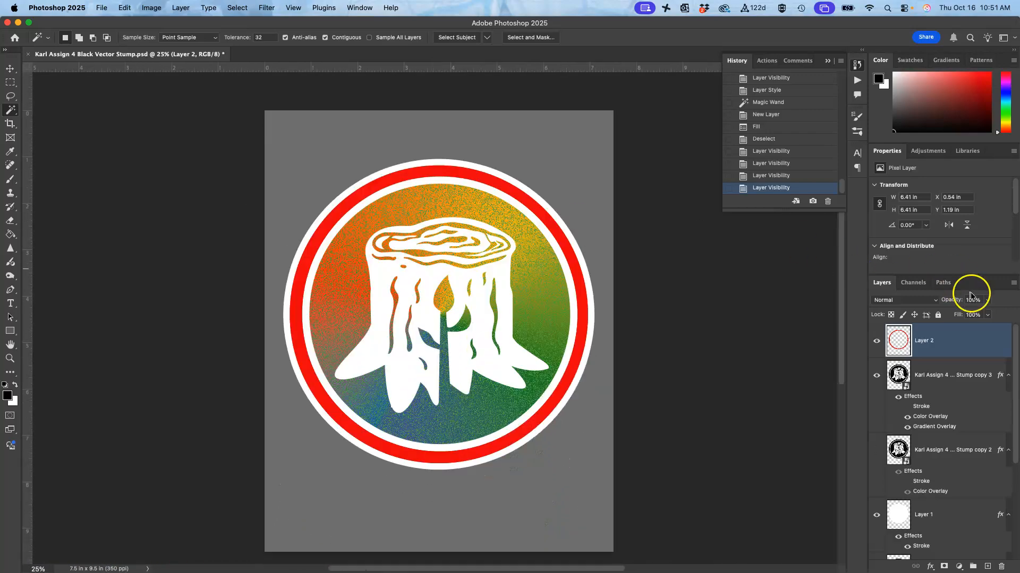
Step: Lower the red ring layer's opacity to 46% and add a new layer directly above the Stump copy 2 layer
click(986, 301)
drag(977, 315, 961, 315)
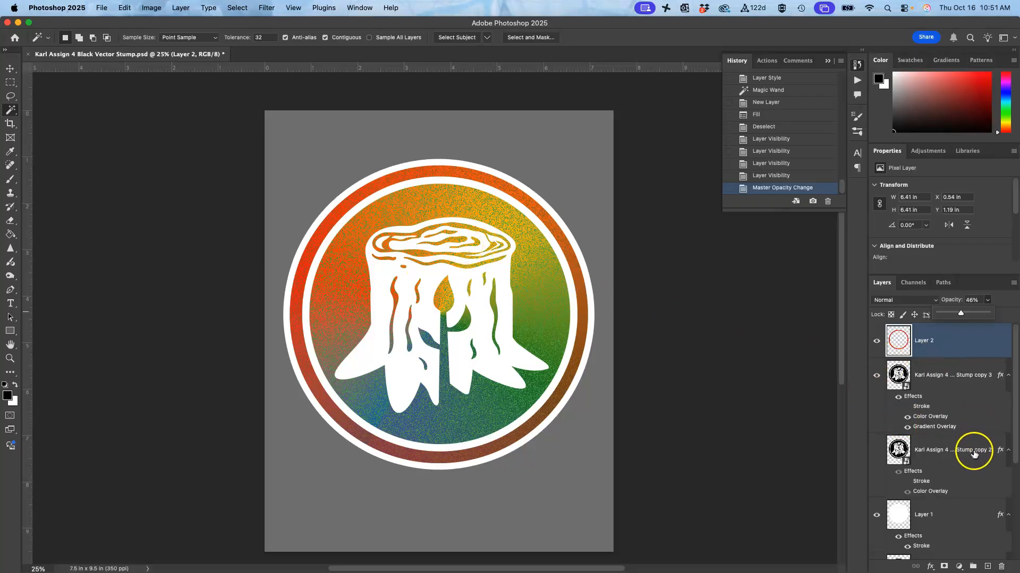
click(973, 452)
click(987, 567)
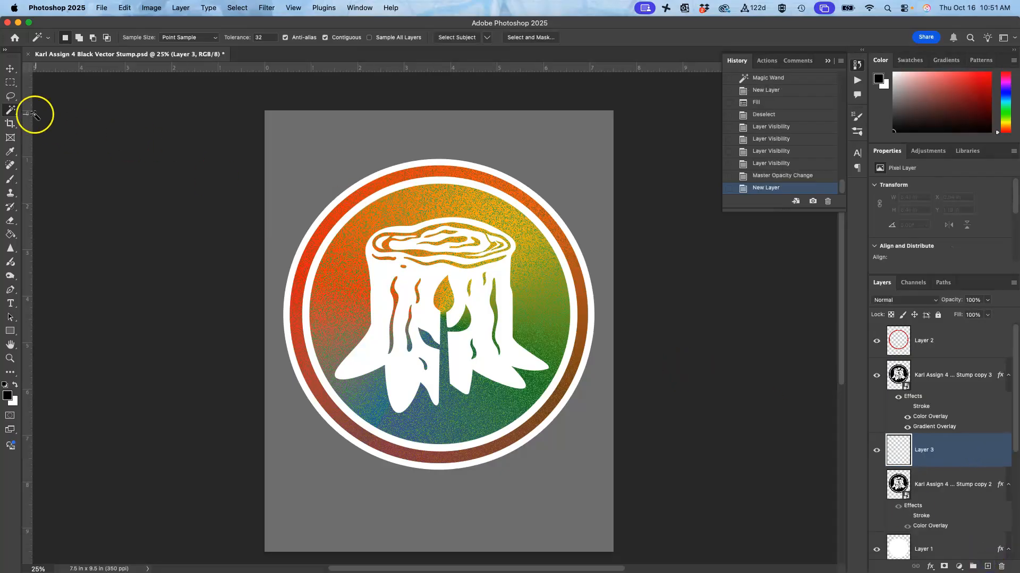
Step: Lasso the stump's top and the bark areas on both sides of the sprout as one combined selection
click(10, 97)
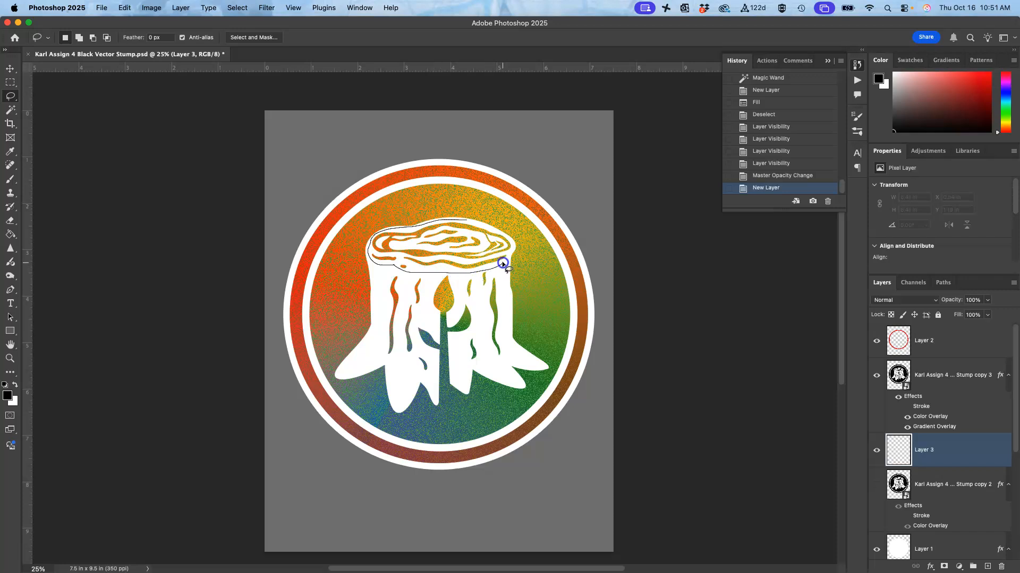
drag(468, 222, 468, 222)
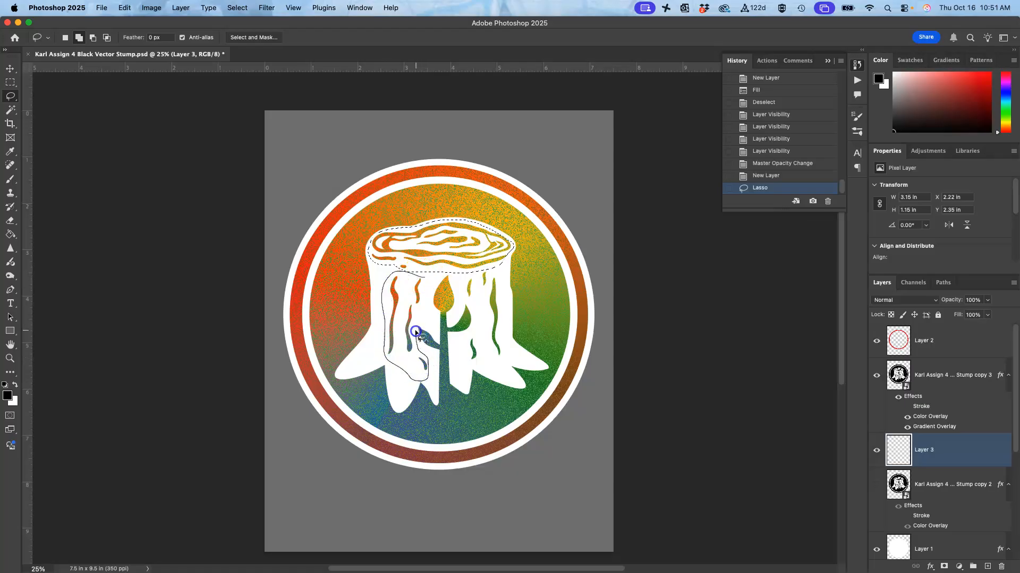
drag(430, 297, 424, 293)
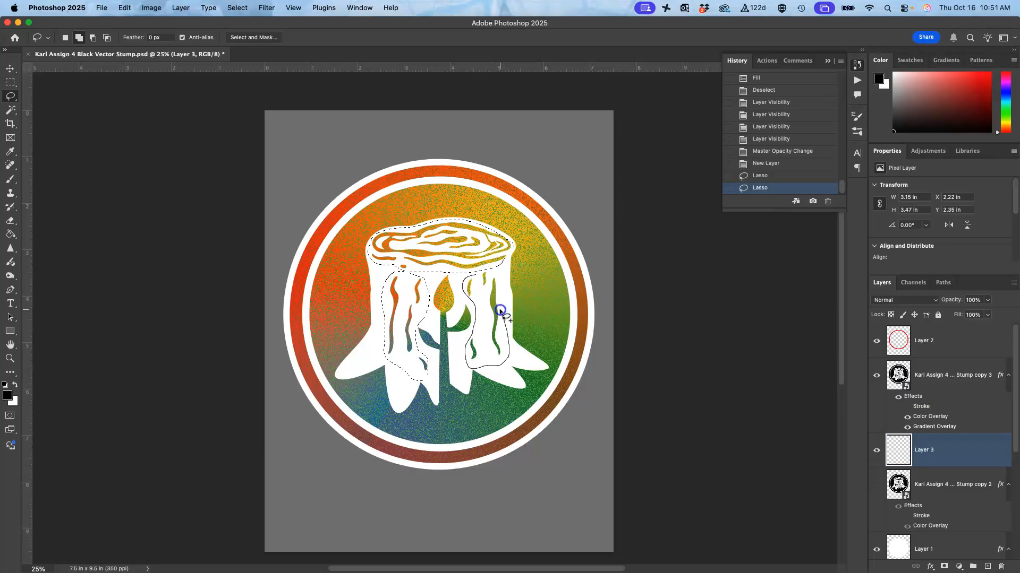
drag(481, 269, 480, 271)
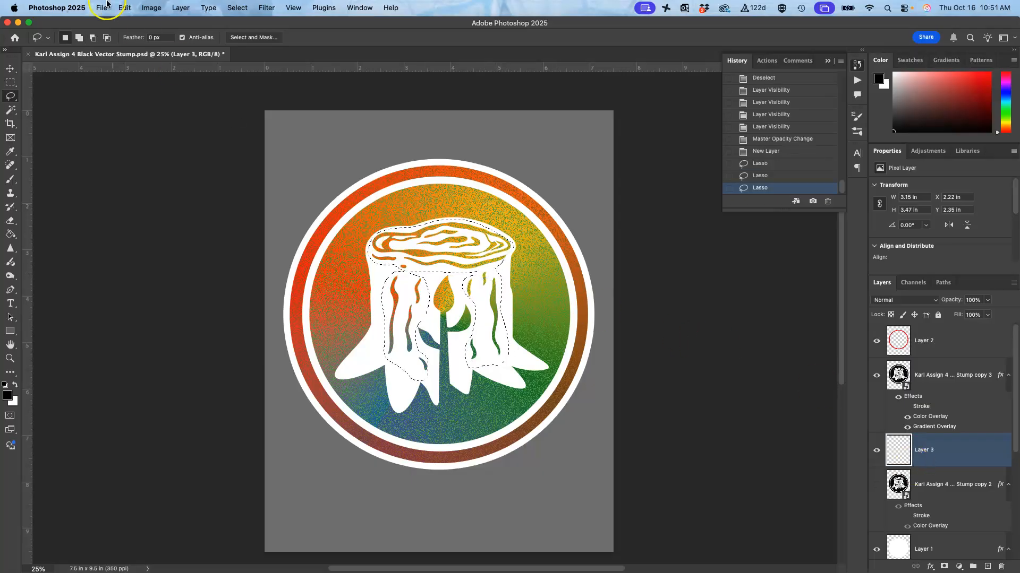
Step: Start a Fill of the lassoed stump areas on Layer 3 using a custom colour
click(122, 6)
mouse_move(181, 8)
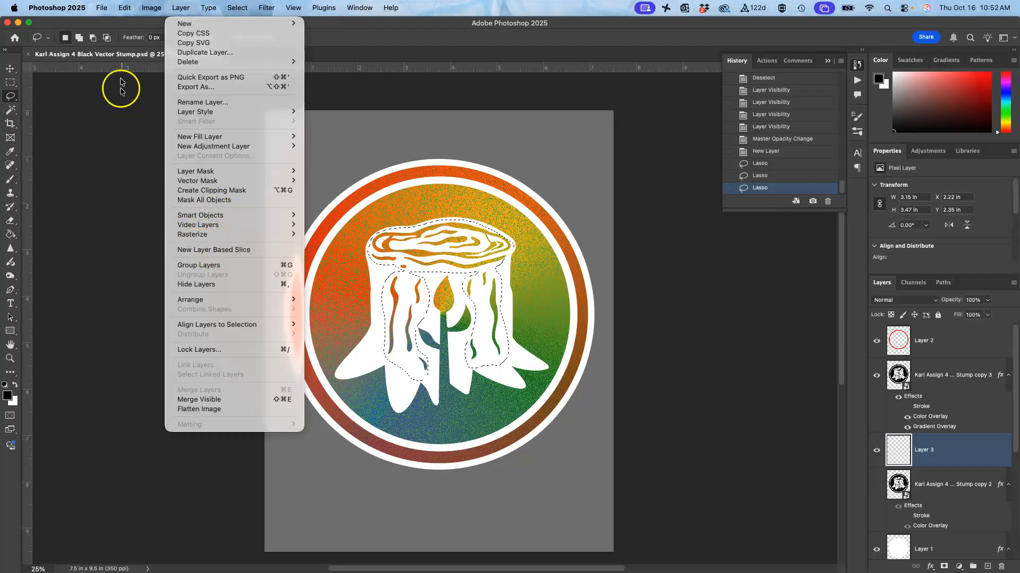
mouse_move(103, 7)
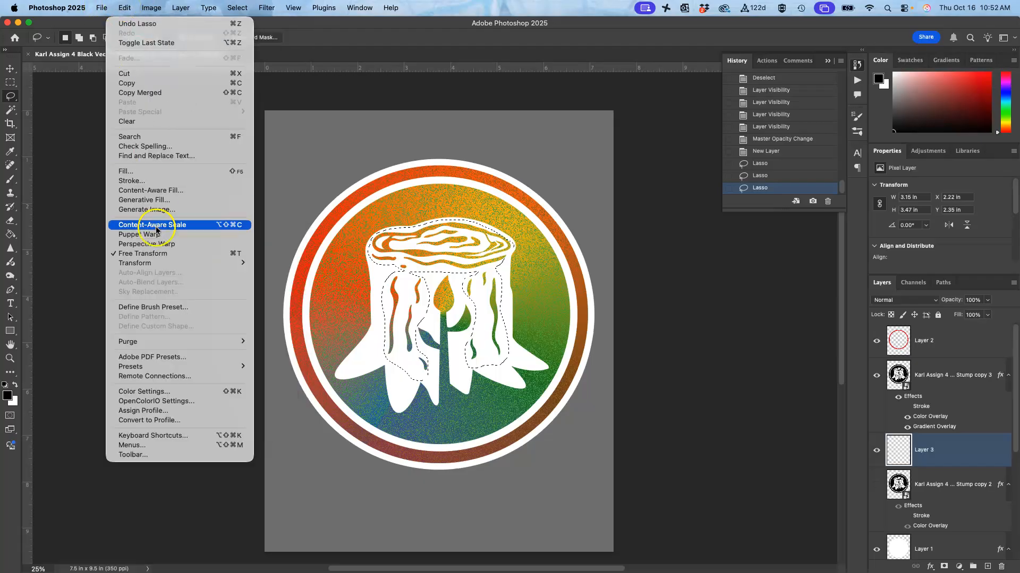
click(150, 171)
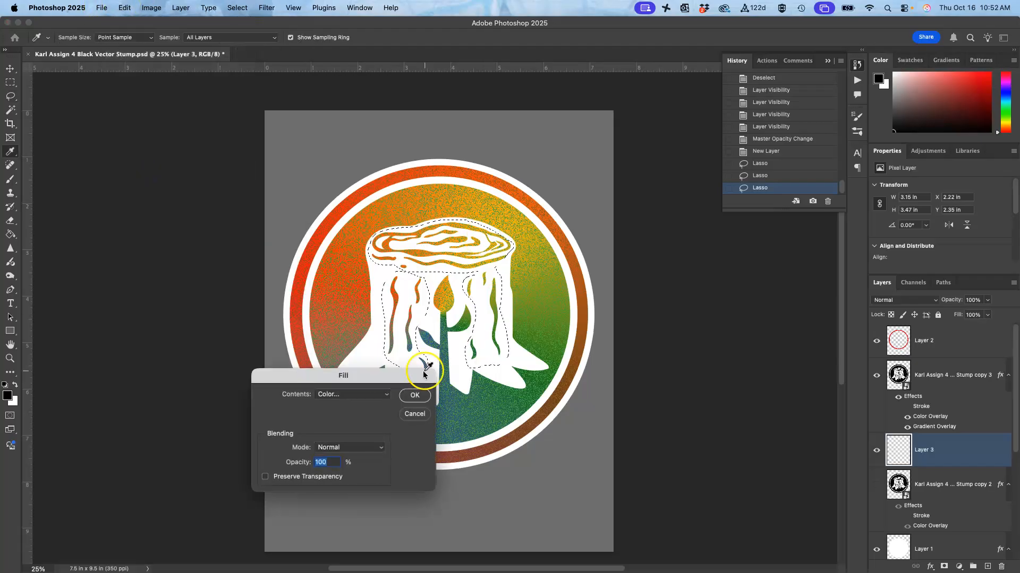
click(363, 397)
click(361, 396)
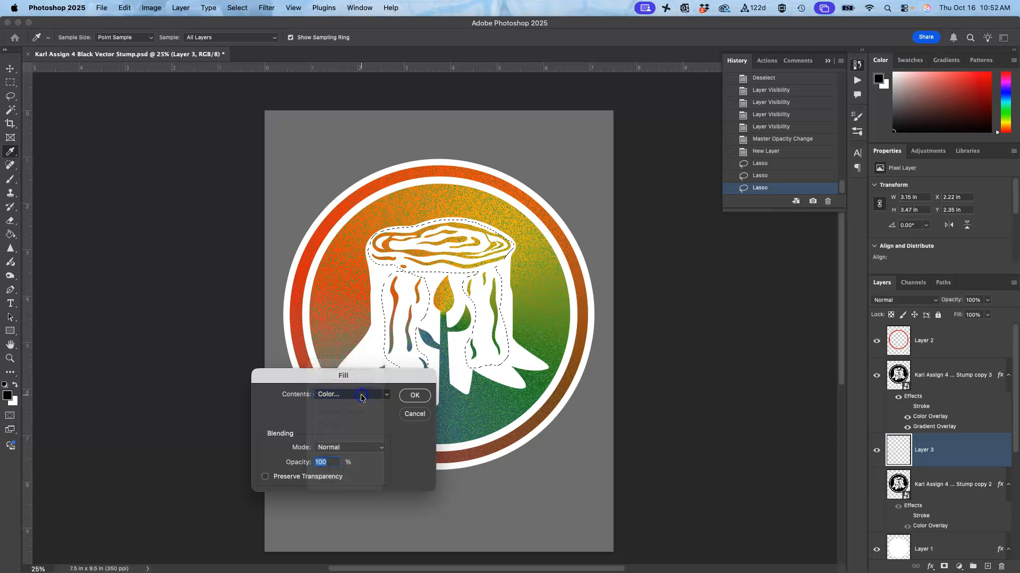
Step: Try a medium blue, about #3a8bad, as the fill colour
click(707, 453)
click(665, 442)
click(648, 462)
click(705, 462)
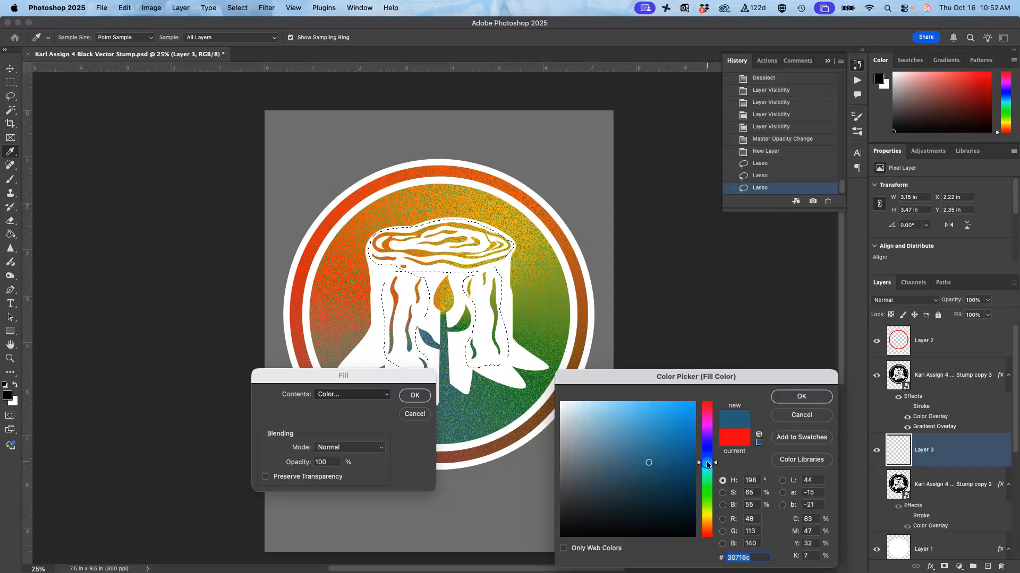
drag(660, 432, 656, 441)
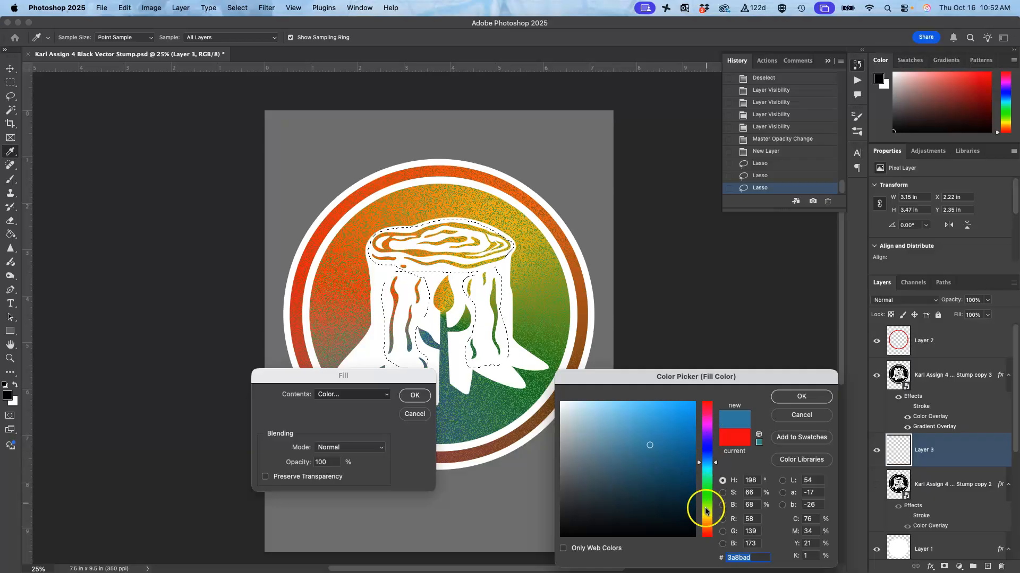
Step: Change the fill colour to dark brown #614b25 and fill the lassoed stump areas with it
click(704, 524)
drag(658, 480, 660, 492)
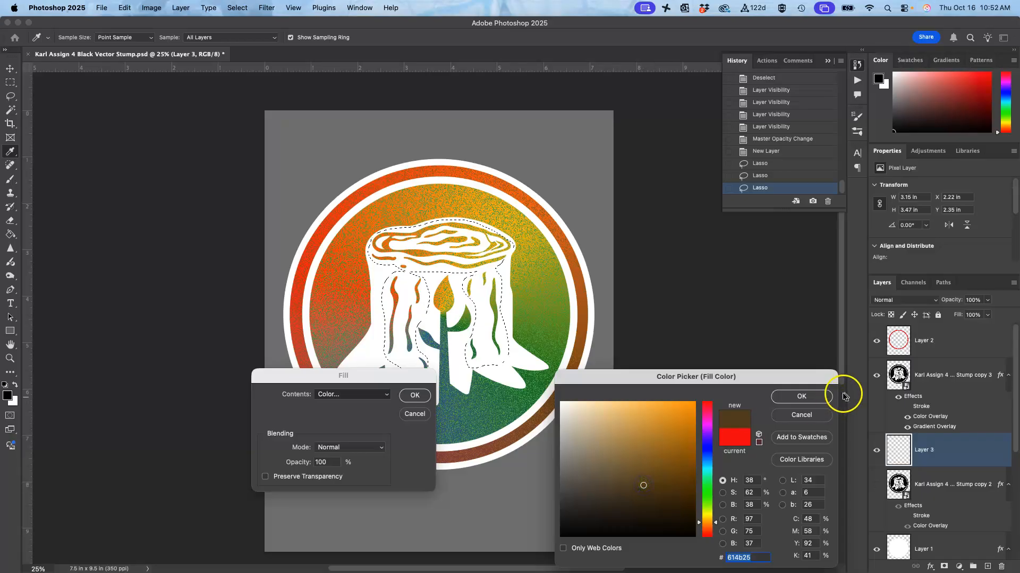
click(796, 398)
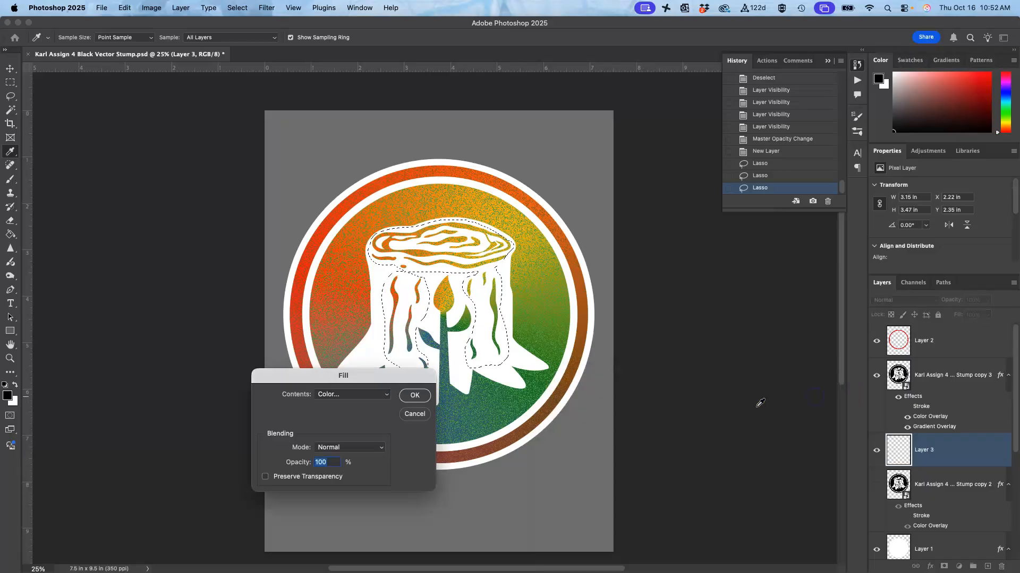
click(415, 396)
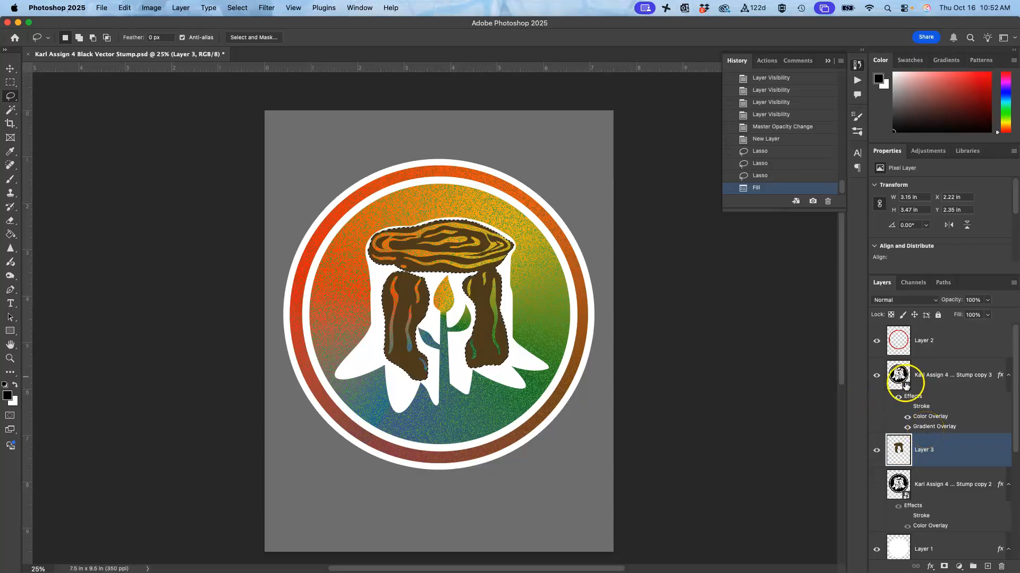
Step: Toggle the visibility of the Stump copy 3, Stump copy 2 and brown fill layers to compare their effect
click(877, 377)
click(876, 376)
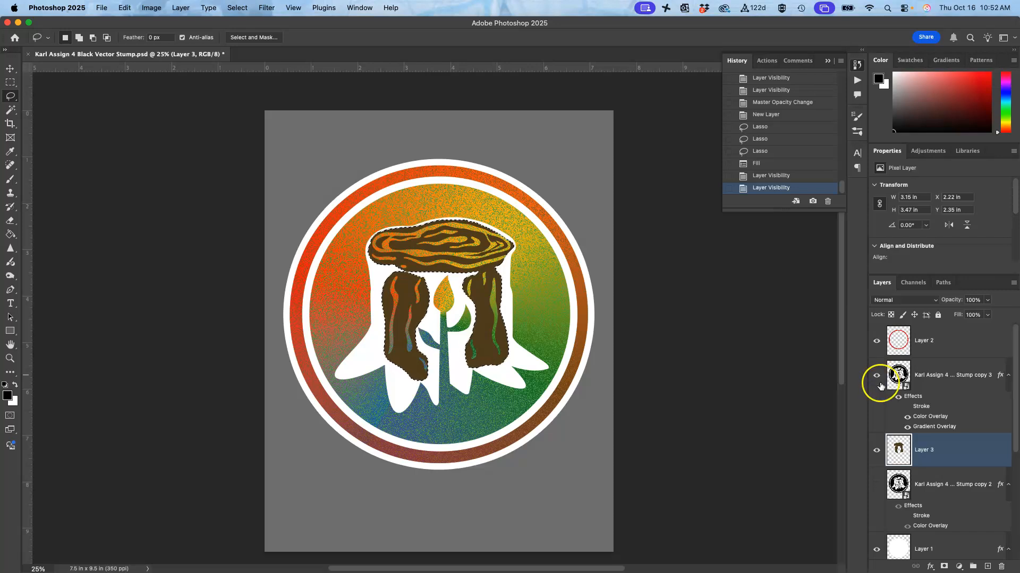
click(877, 484)
click(877, 485)
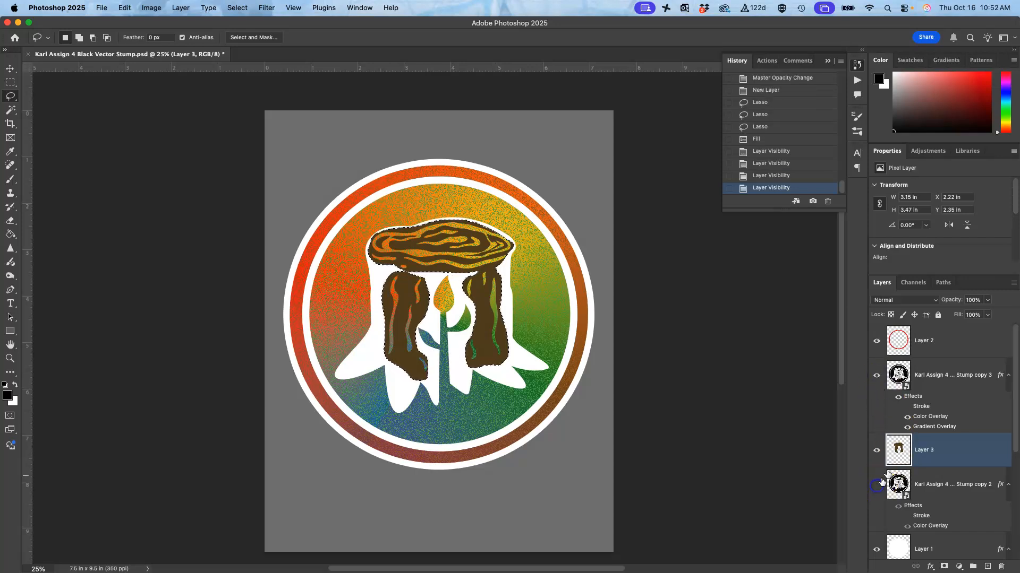
click(876, 450)
click(876, 451)
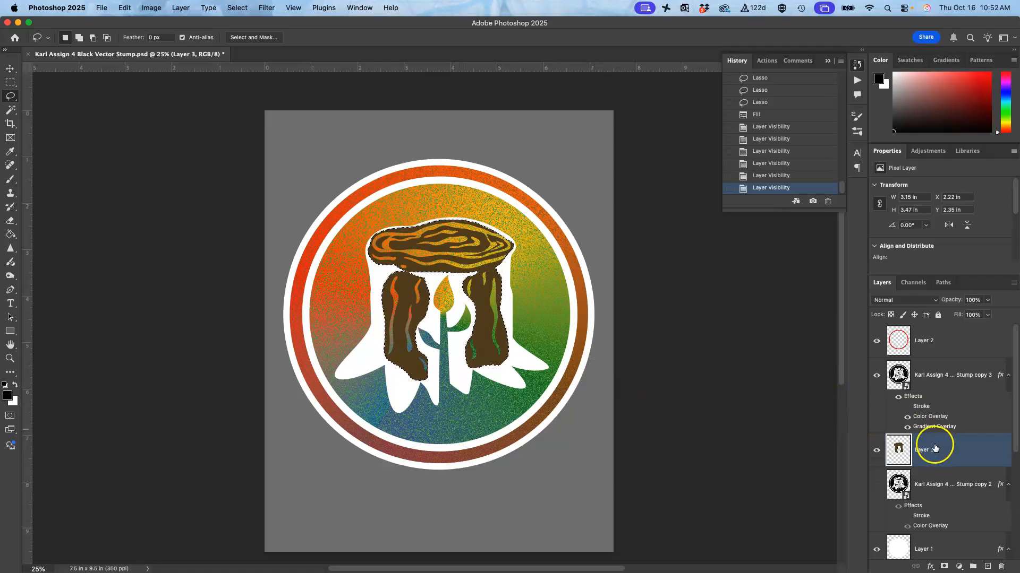
Step: Clear the lasso selection and hide the brown Layer 3, leaving Stump copy 3 as the active layer
click(946, 391)
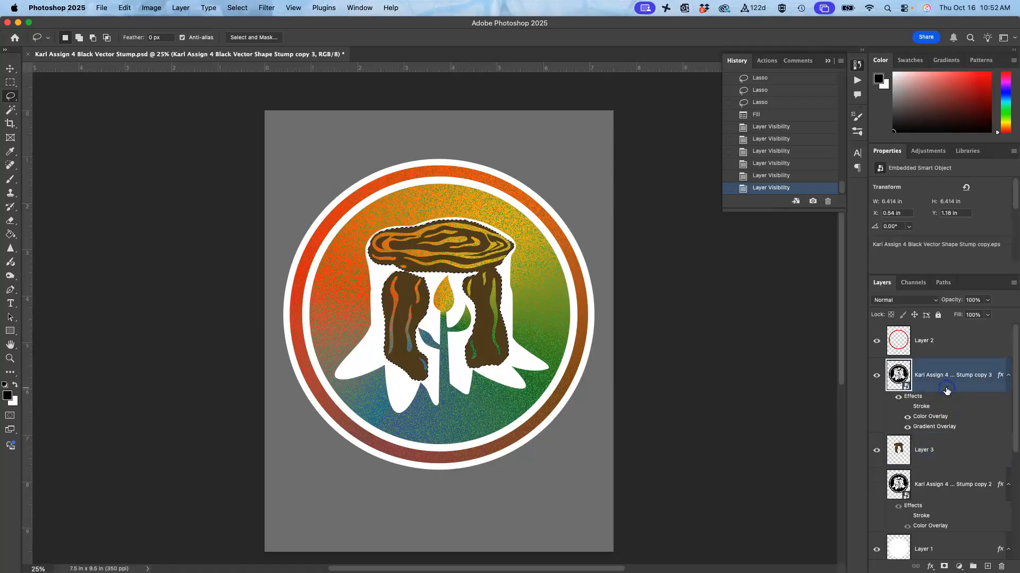
key(super+equal)
key(super+equal)
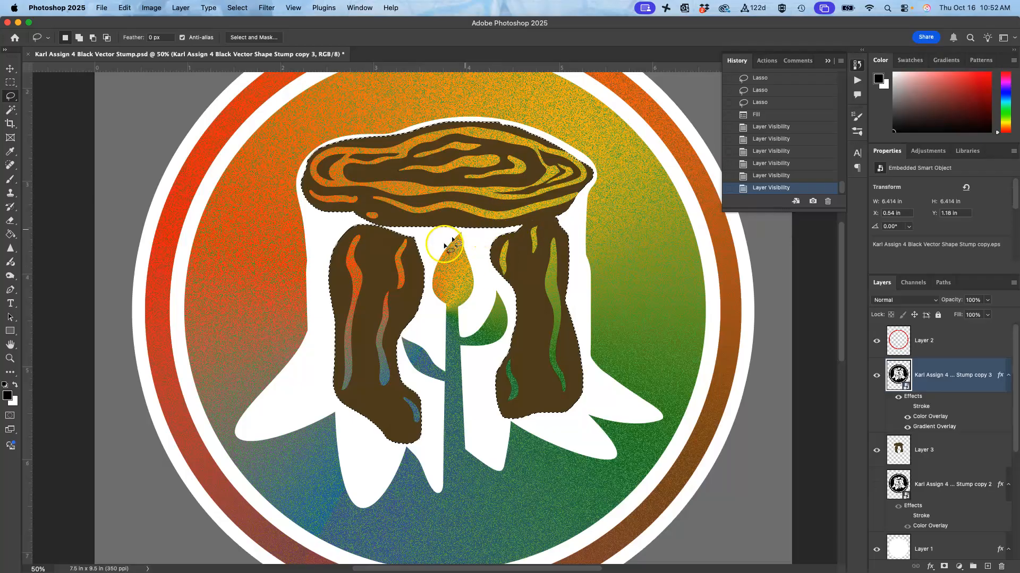
key(super+d)
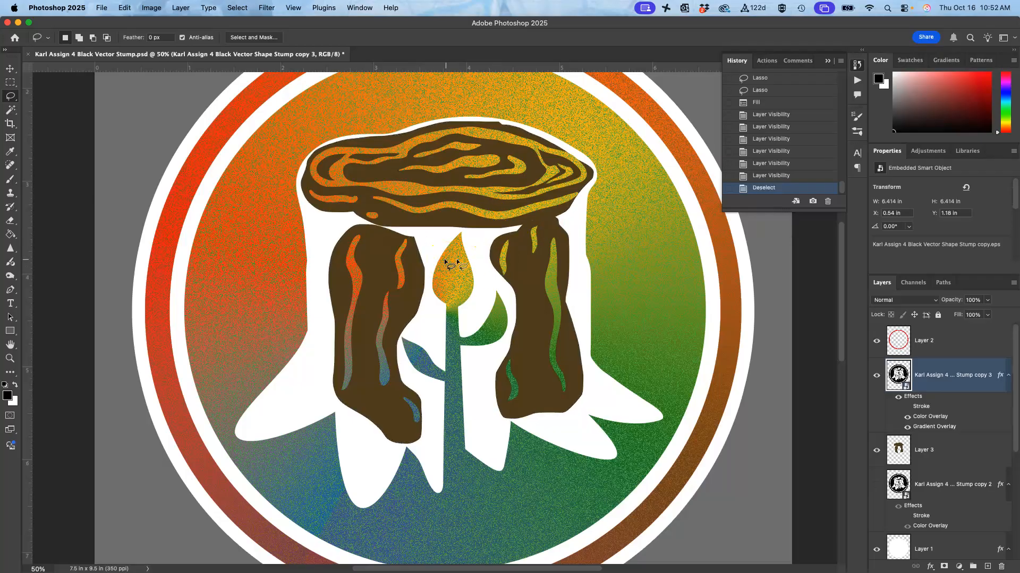
click(876, 449)
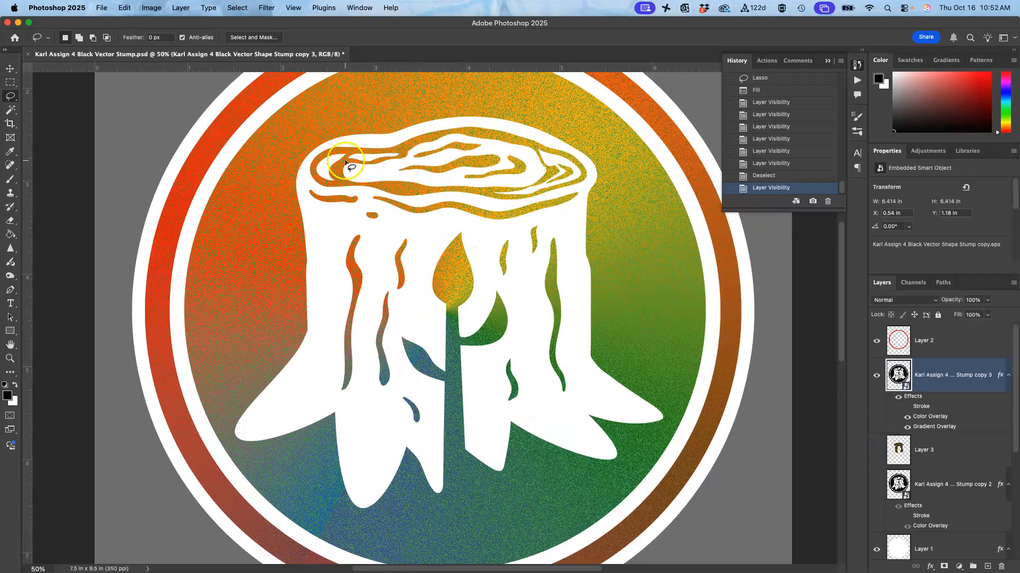
Step: Select the coloured rim and inner grain lines of the stump's top with the Magic Wand, adding each area to the selection
click(10, 109)
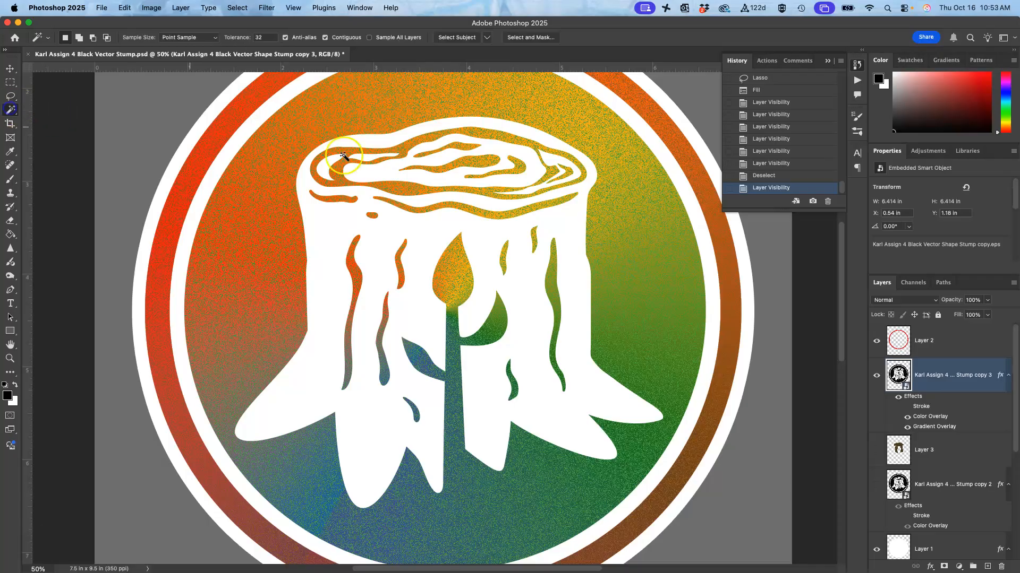
shift+click(398, 188)
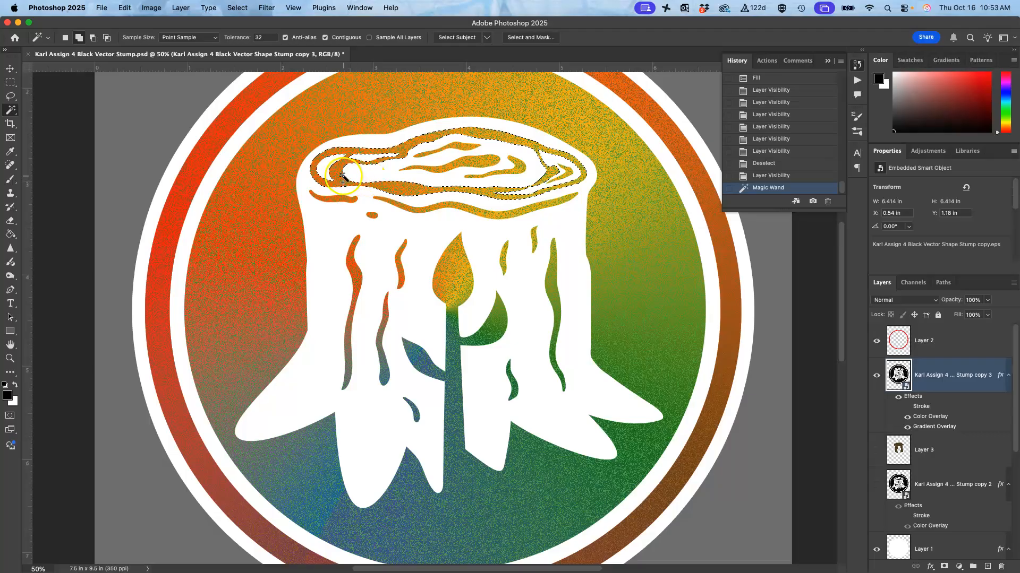
click(454, 149)
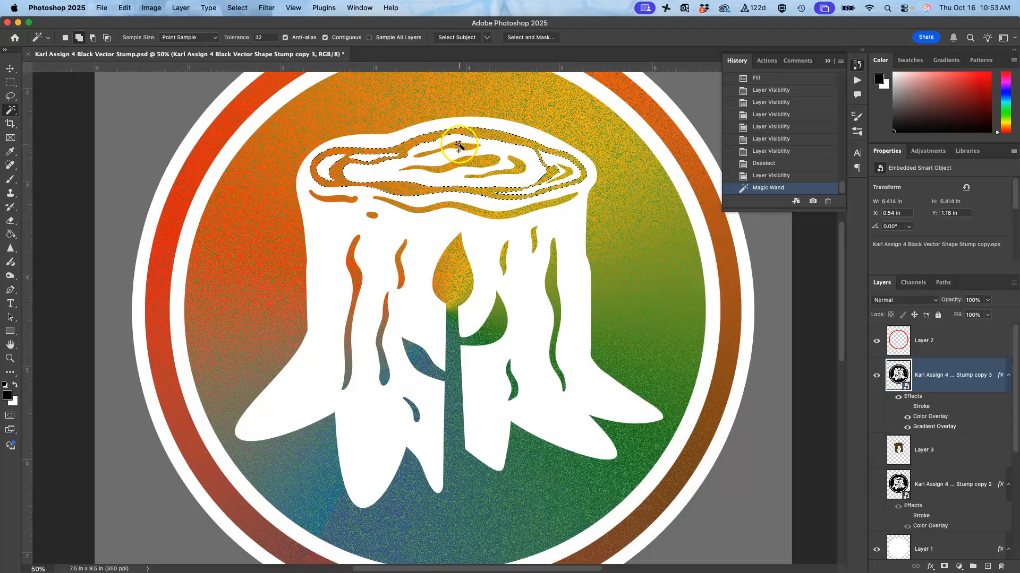
click(473, 160)
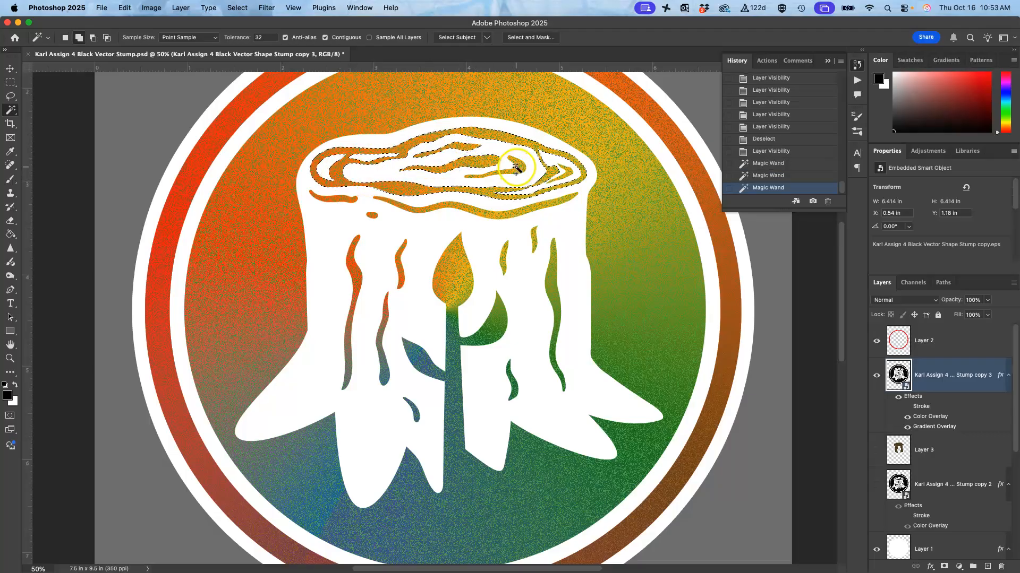